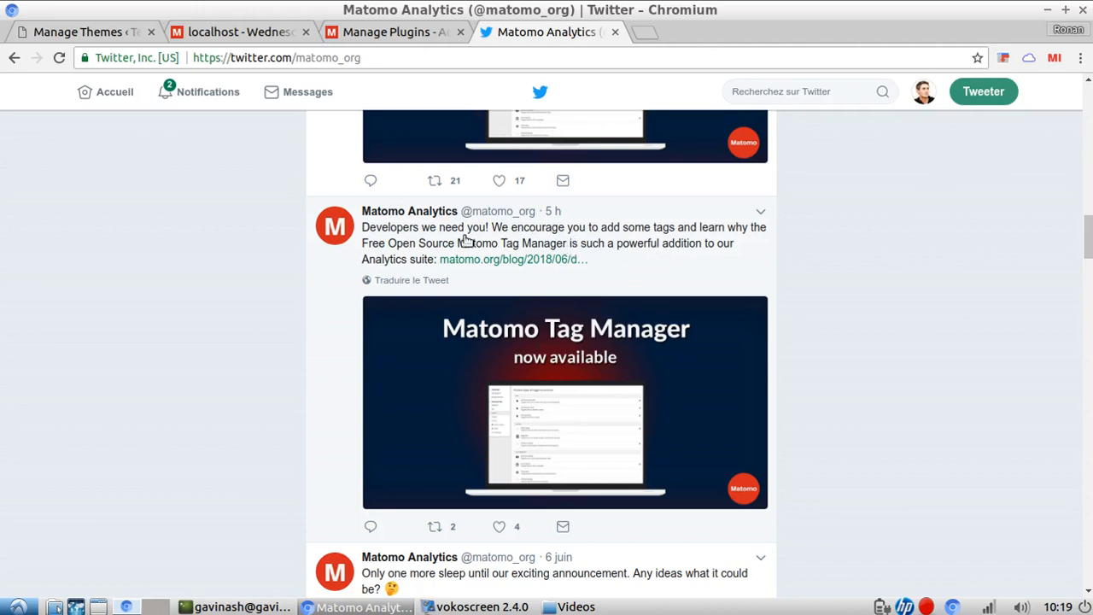
Step: Review the Tag Manager announcement tweets on the Matomo Analytics Twitter profile
{"action": "scroll", "coordinate": [522, 285], "scroll_direction": "up", "scroll_amount": 2}
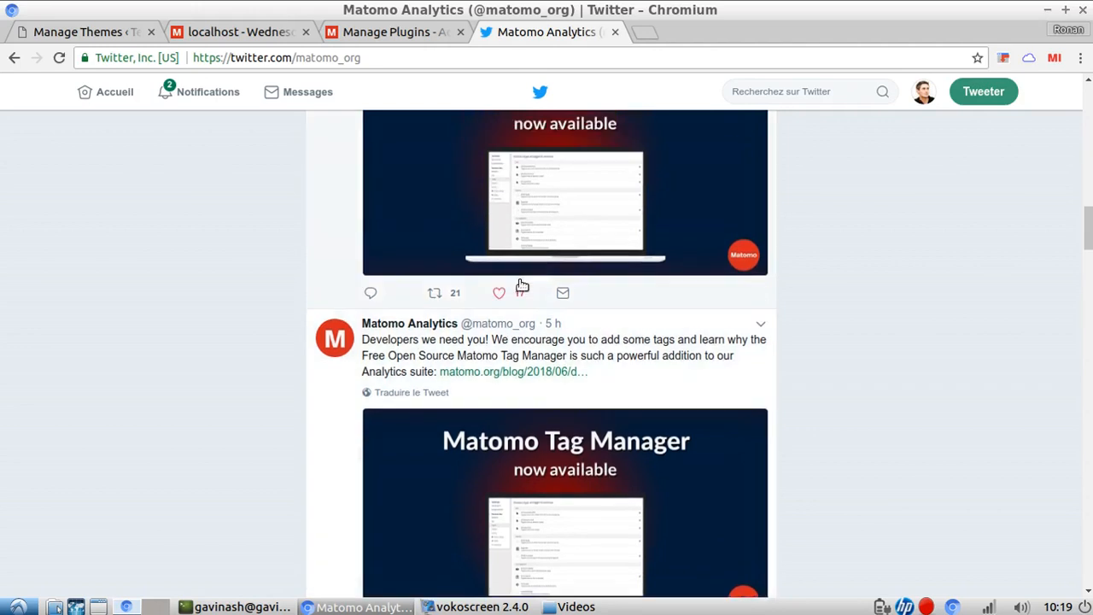
{"action": "scroll", "coordinate": [522, 285], "scroll_direction": "up", "scroll_amount": 4}
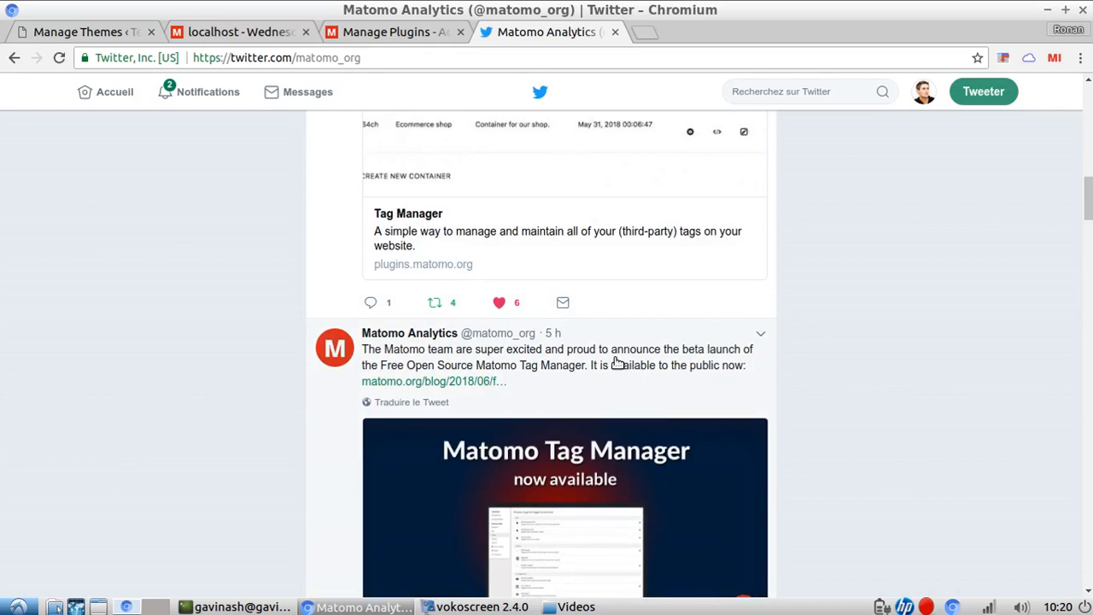
{"action": "scroll", "coordinate": [657, 395], "scroll_direction": "up", "scroll_amount": 8}
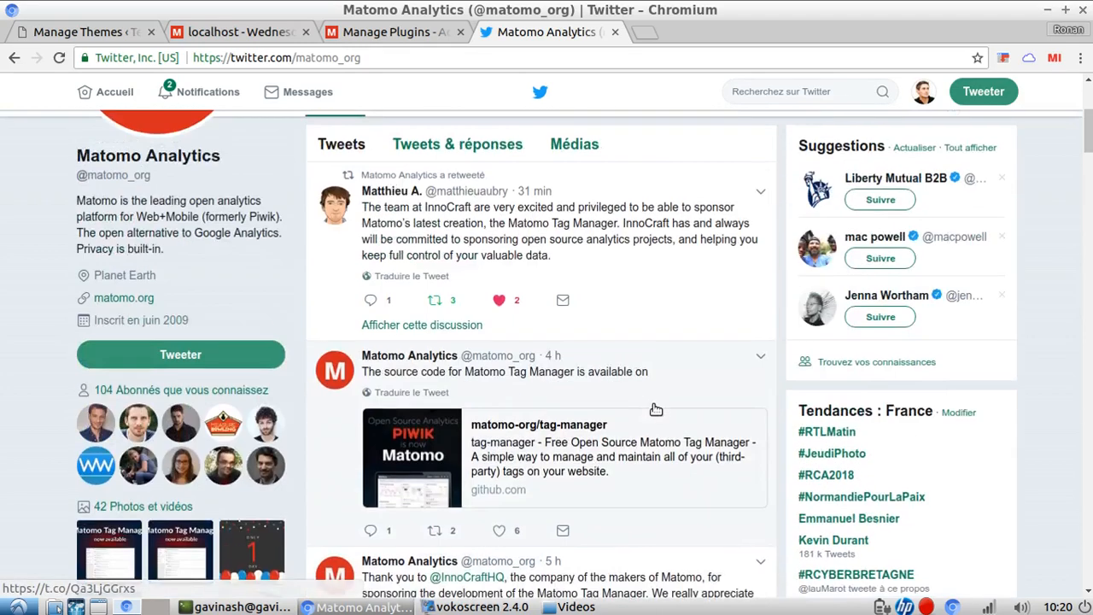
{"action": "scroll", "coordinate": [655, 410], "scroll_direction": "up", "scroll_amount": 4}
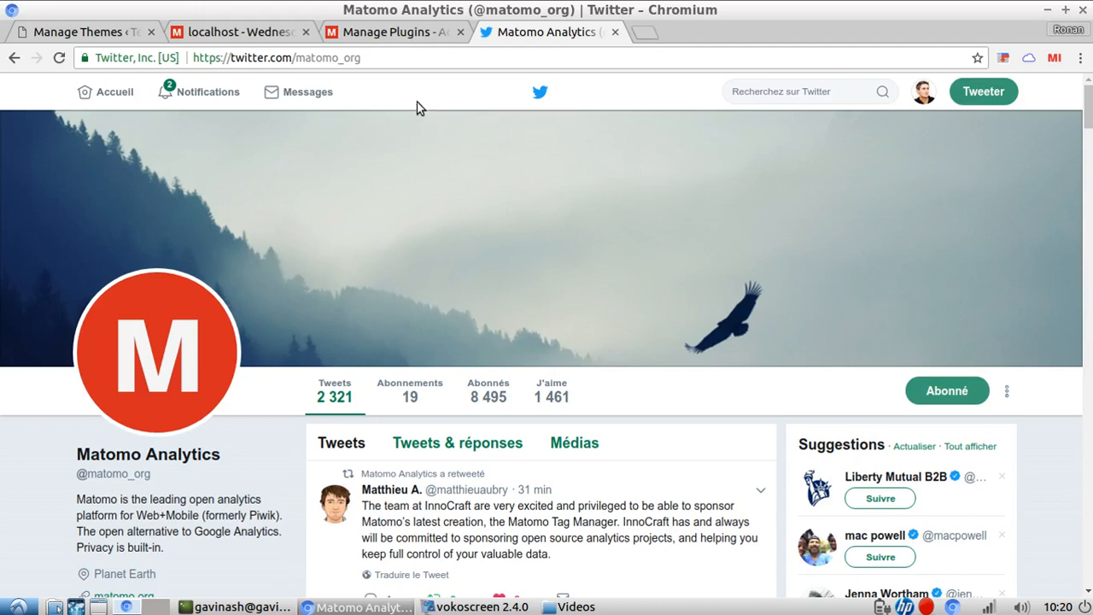
Step: Install the Tag Manager plugin from the Matomo Marketplace and activate it
{"action": "left_click", "coordinate": [414, 34]}
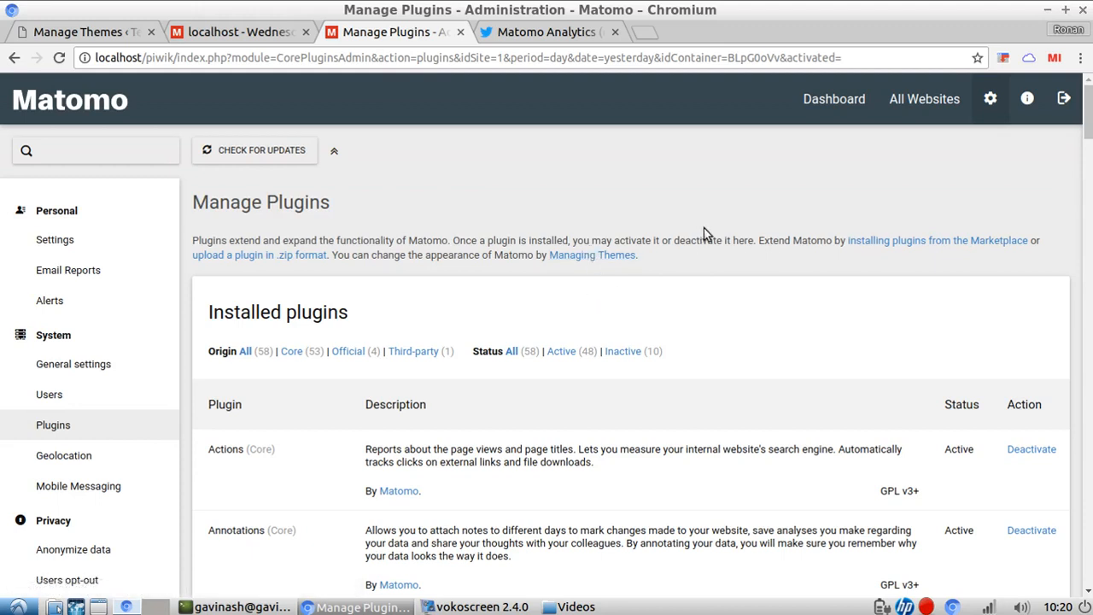
{"action": "left_click", "coordinate": [880, 243]}
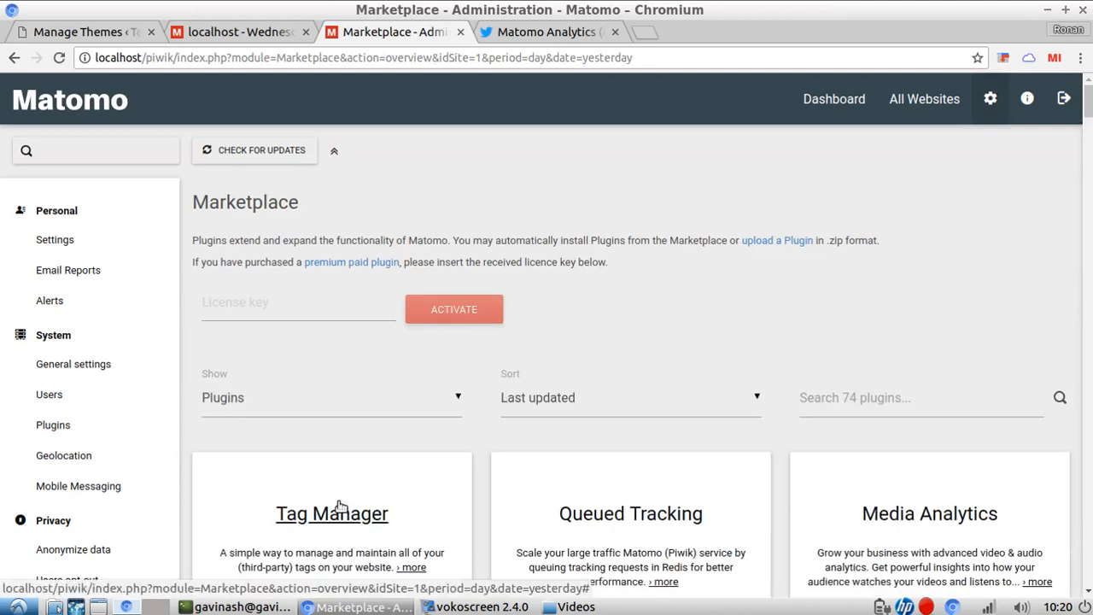
{"action": "scroll", "coordinate": [352, 493], "scroll_direction": "down", "scroll_amount": 5}
{"action": "left_click", "coordinate": [349, 486]}
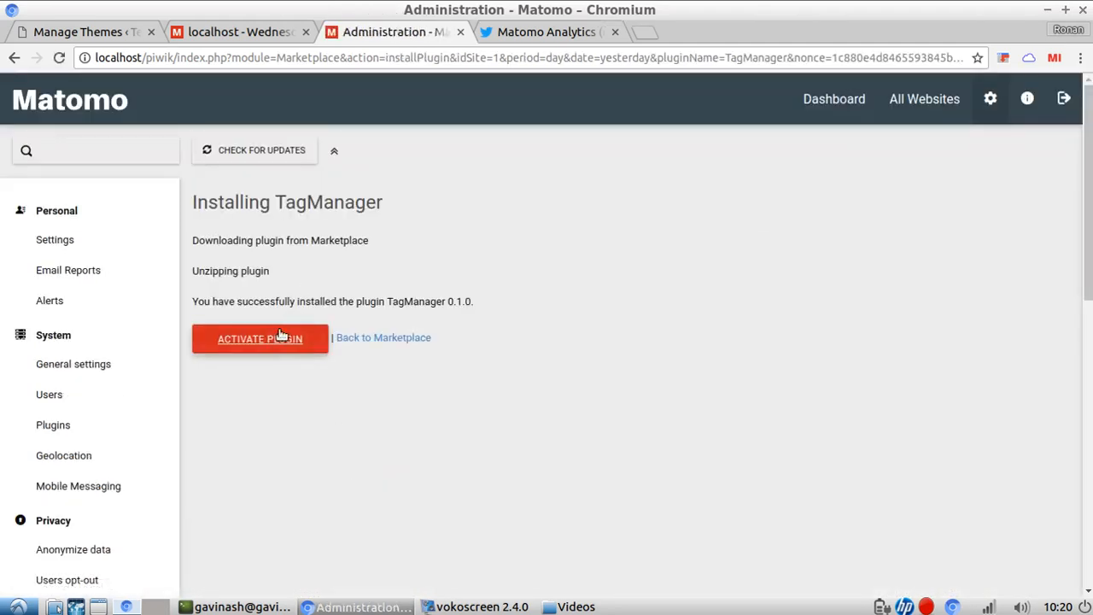
{"action": "left_click", "coordinate": [272, 340]}
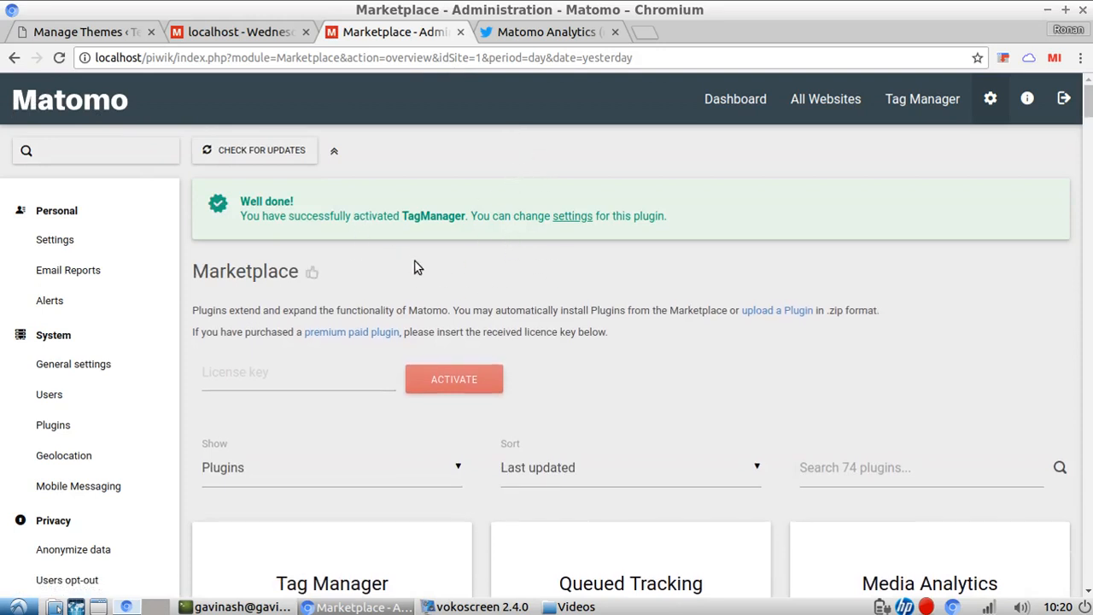
Step: Create a new Tag Manager container named "Tutorial"
{"action": "left_click", "coordinate": [919, 100]}
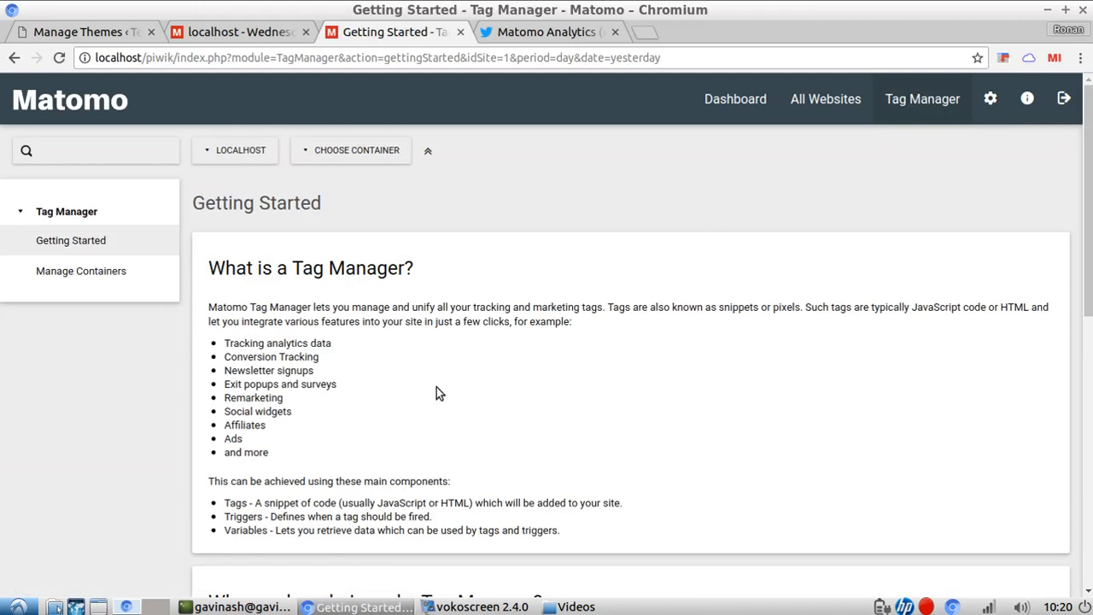
{"action": "left_click", "coordinate": [120, 277]}
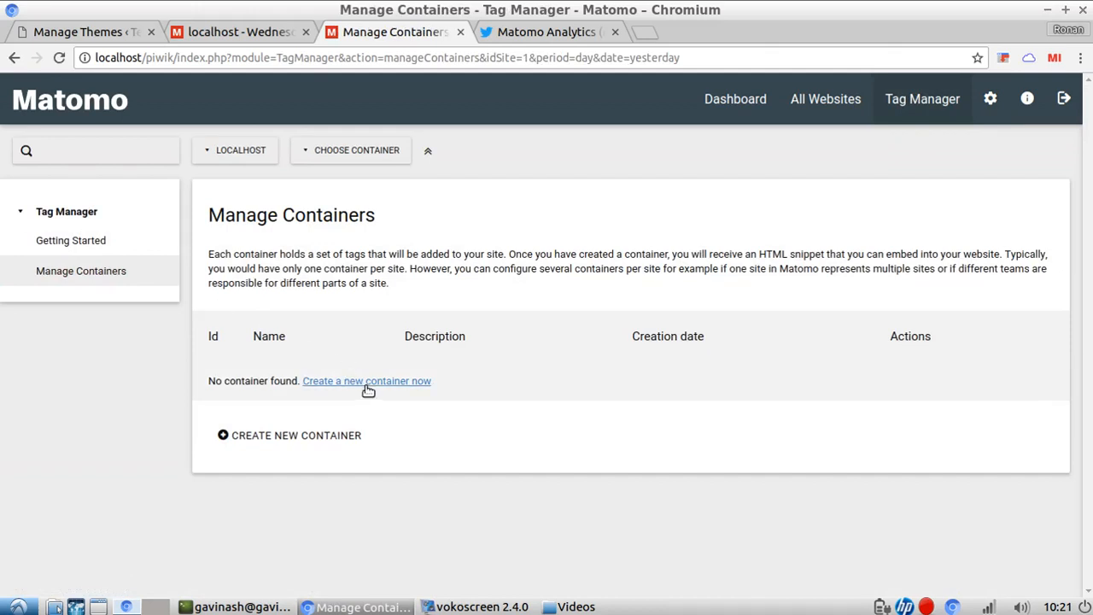
{"action": "left_click", "coordinate": [392, 385]}
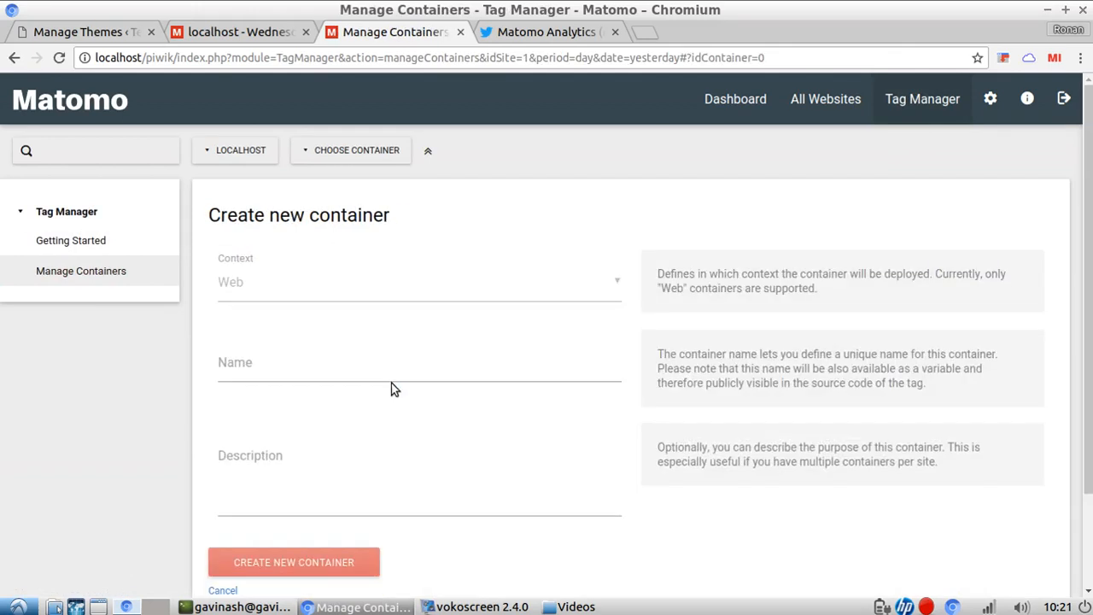
{"action": "left_click", "coordinate": [400, 370]}
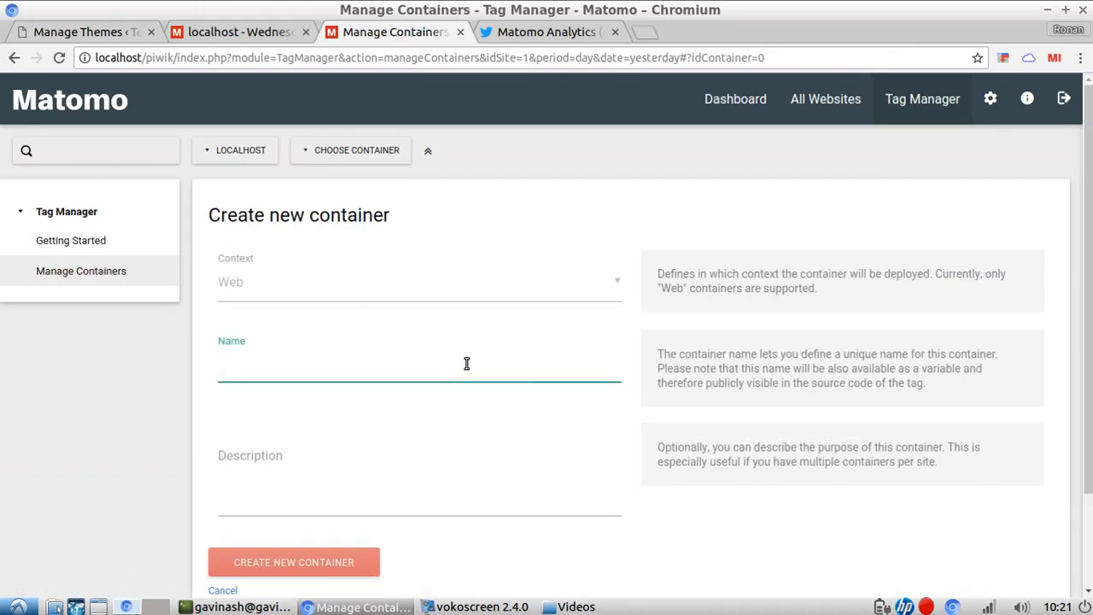
{"action": "scroll", "coordinate": [527, 379], "scroll_direction": "down", "scroll_amount": 2}
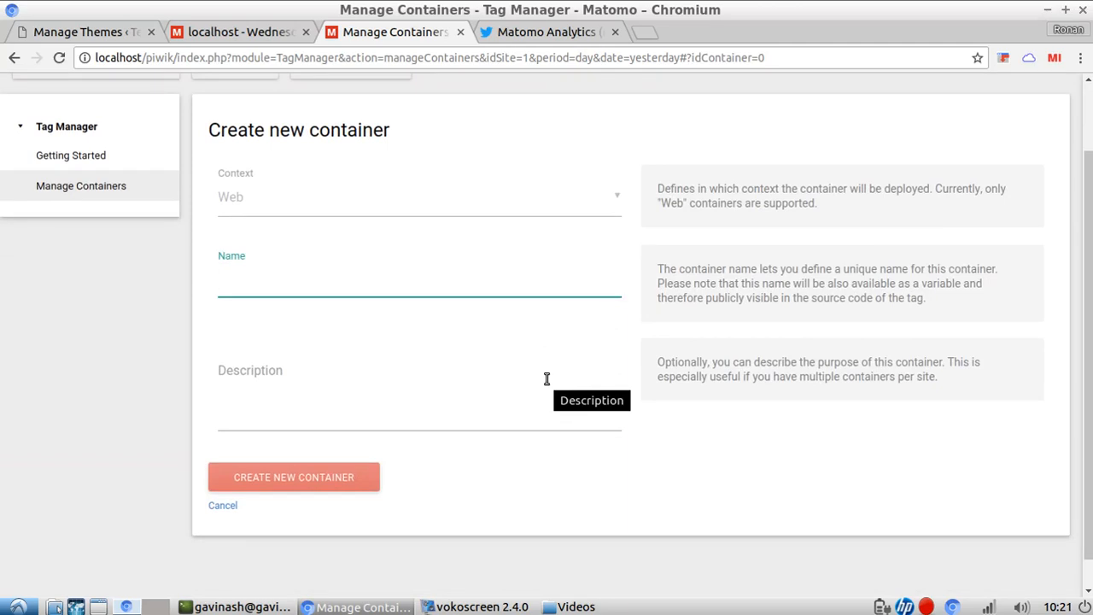
{"action": "type", "text": "Tu"}
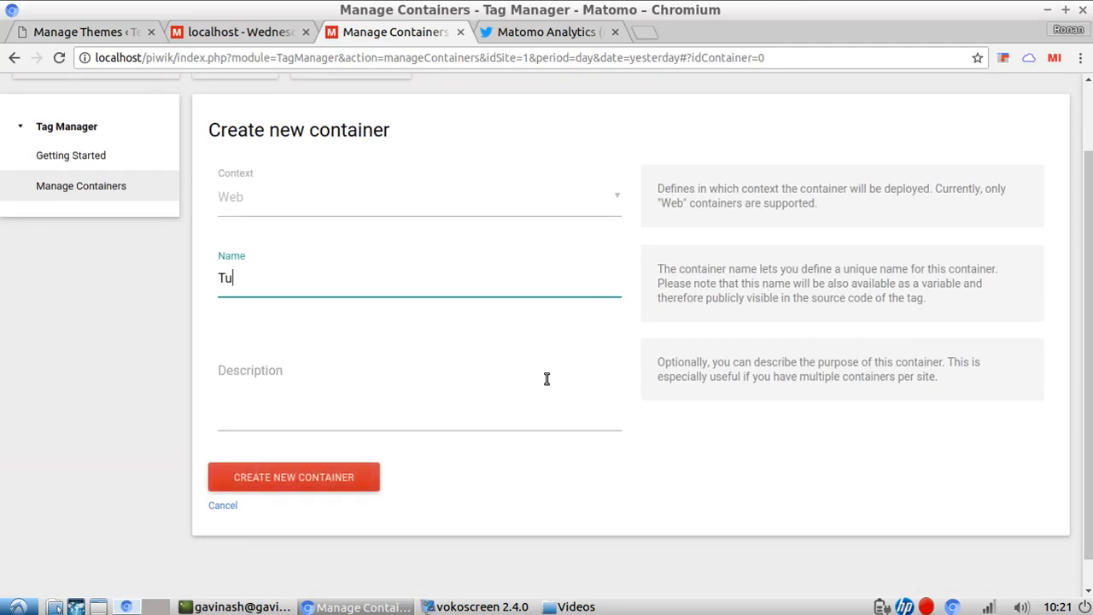
{"action": "type", "text": "torial"}
{"action": "left_click", "coordinate": [308, 484]}
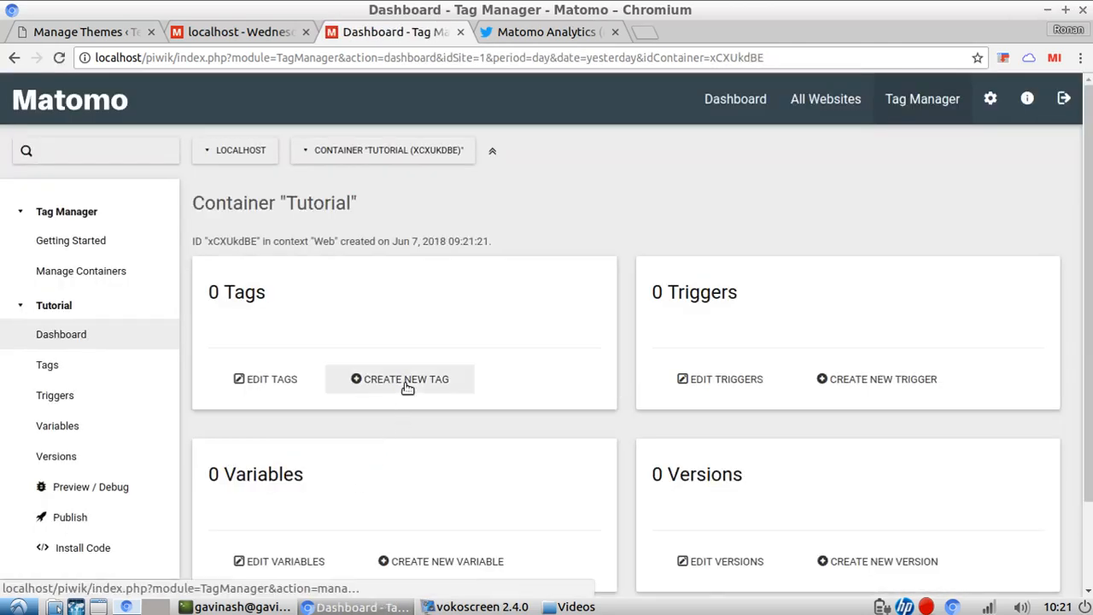
Step: Copy the Tutorial container's install code for the Live environment and close the code window
{"action": "scroll", "coordinate": [167, 416], "scroll_direction": "down", "scroll_amount": 3}
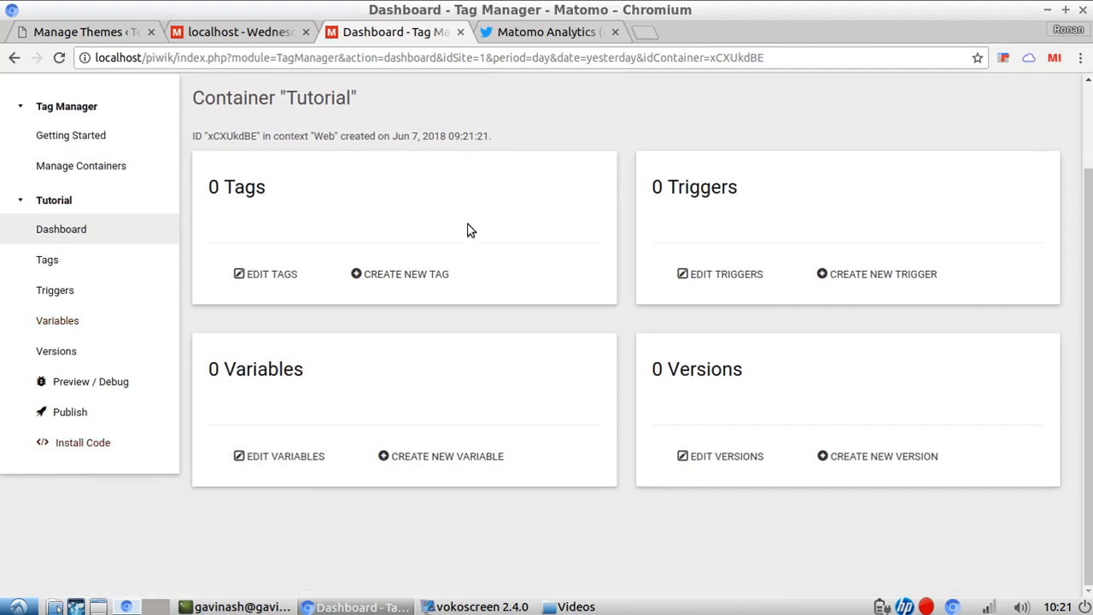
{"action": "scroll", "coordinate": [468, 231], "scroll_direction": "up", "scroll_amount": 2}
{"action": "scroll", "coordinate": [739, 307], "scroll_direction": "down", "scroll_amount": 1}
{"action": "scroll", "coordinate": [739, 308], "scroll_direction": "down", "scroll_amount": 1}
{"action": "left_click", "coordinate": [85, 442]}
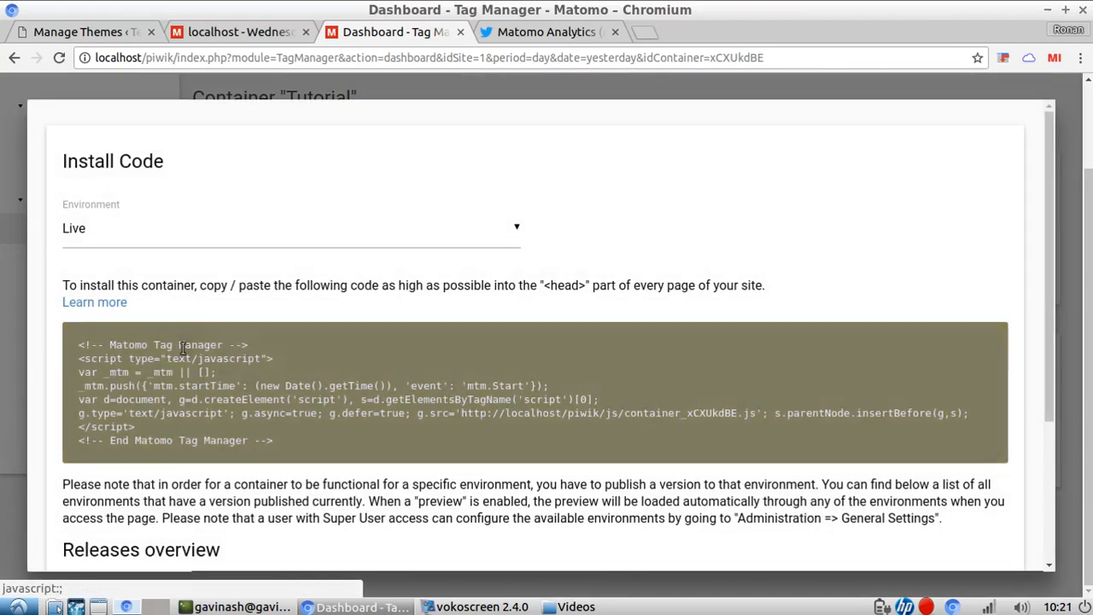
{"action": "left_click", "coordinate": [81, 362]}
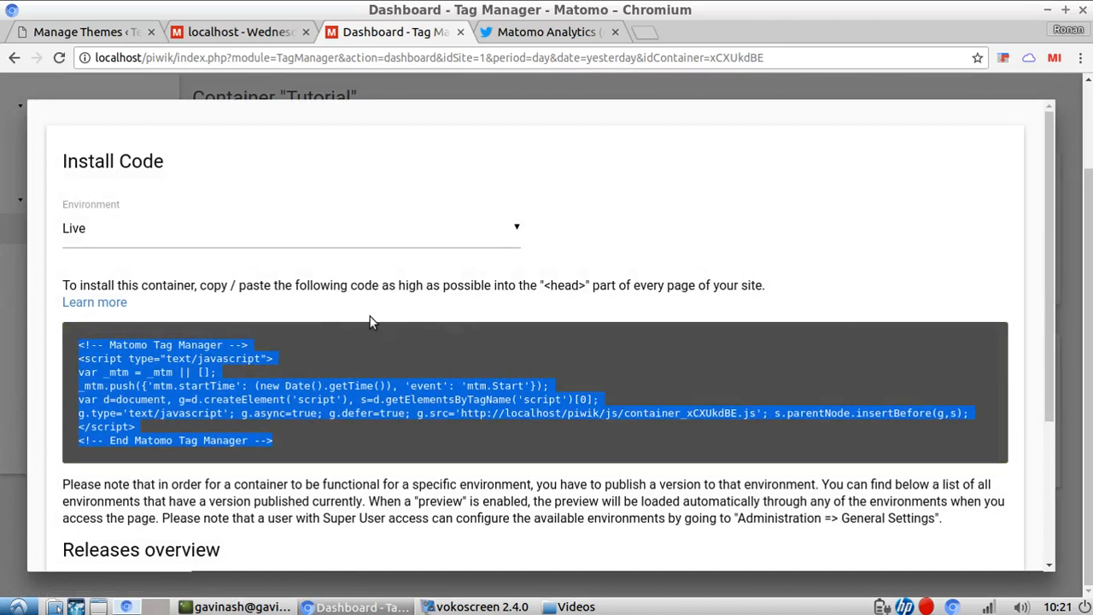
{"action": "left_click", "coordinate": [1067, 154]}
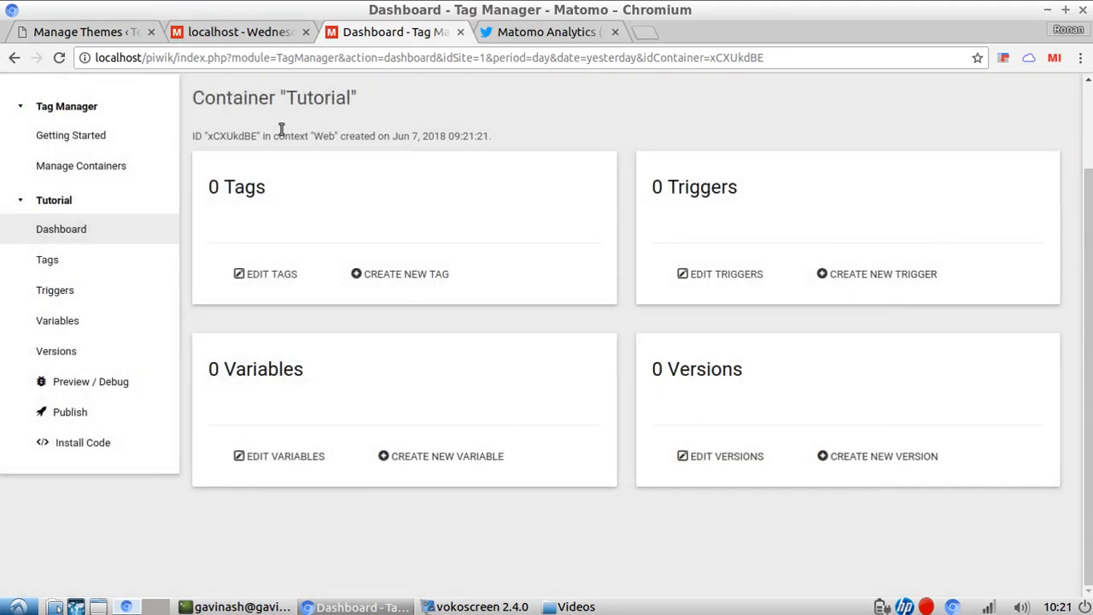
Step: Switch to the terminal and open a new terminal tab
{"action": "left_click", "coordinate": [275, 607]}
{"action": "left_click", "coordinate": [331, 184]}
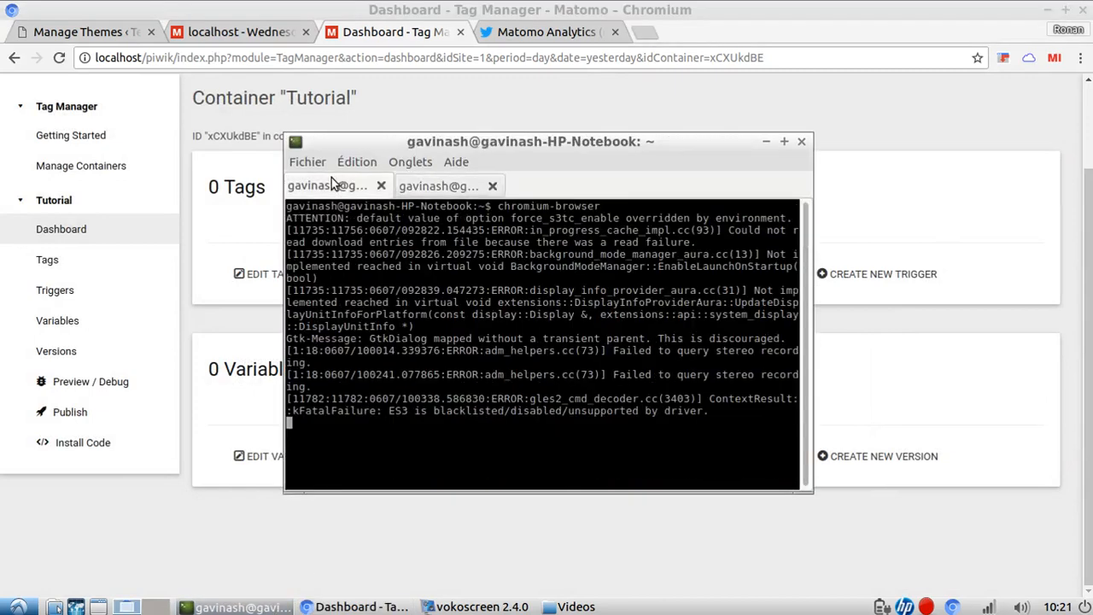
{"action": "left_click", "coordinate": [315, 162]}
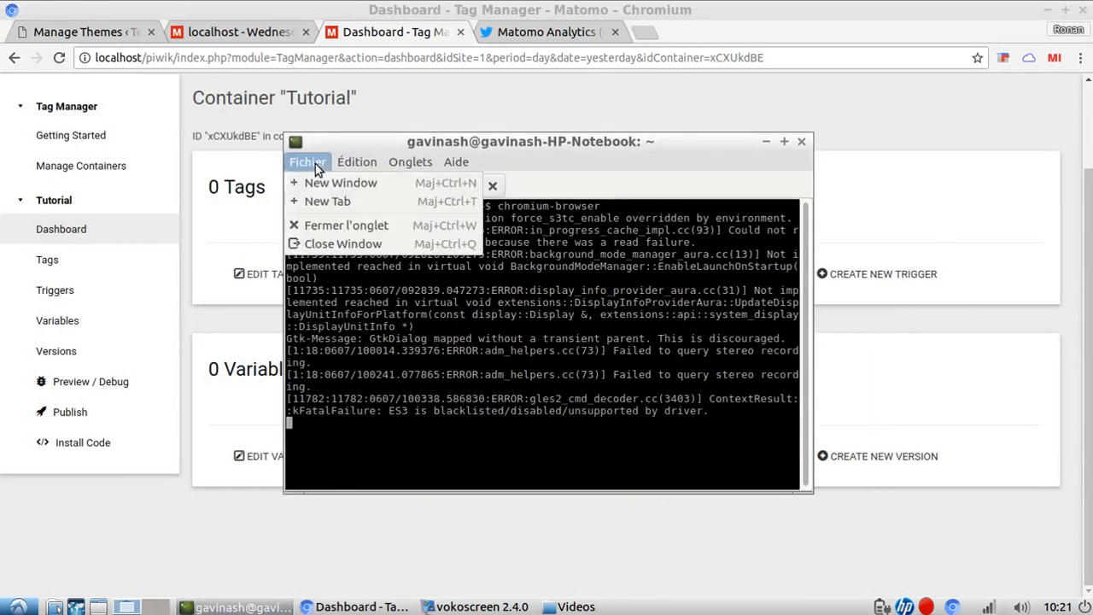
{"action": "left_click", "coordinate": [340, 195]}
{"action": "type", "text": "geany"}
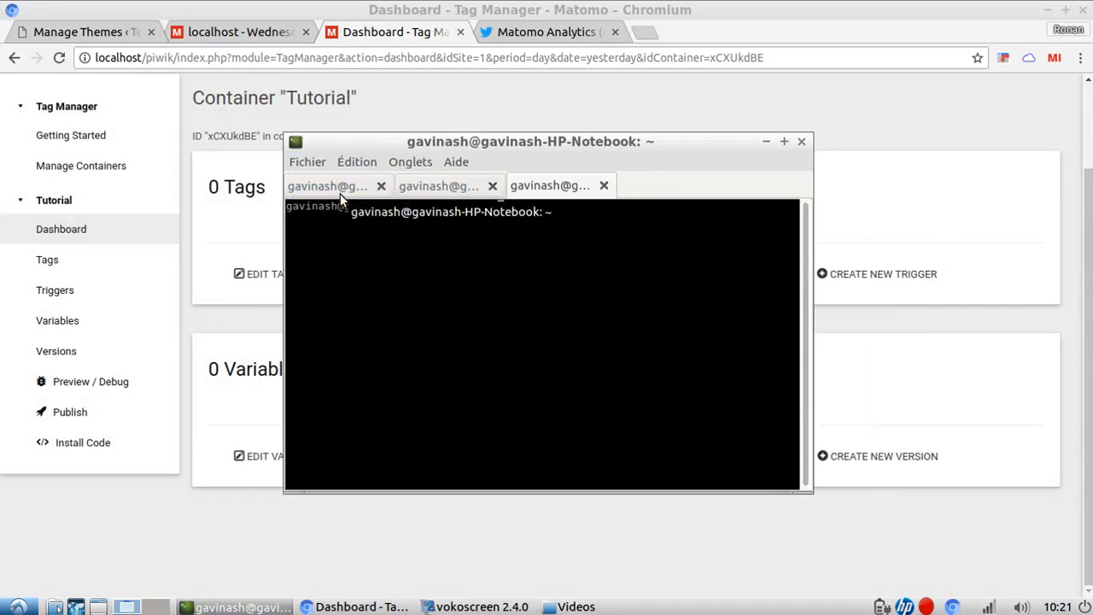
{"action": "key", "text": "BackSpace"}
{"action": "key", "text": "BackSpace"}
{"action": "key", "text": "BackSpace"}
{"action": "key", "text": "BackSpace"}
{"action": "key", "text": "BackSpace"}
Step: Change the terminal's working directory to /var/www/html/wordpress/wp-content/themes/twentyseventeen/ without sudo
{"action": "type", "text": "s"}
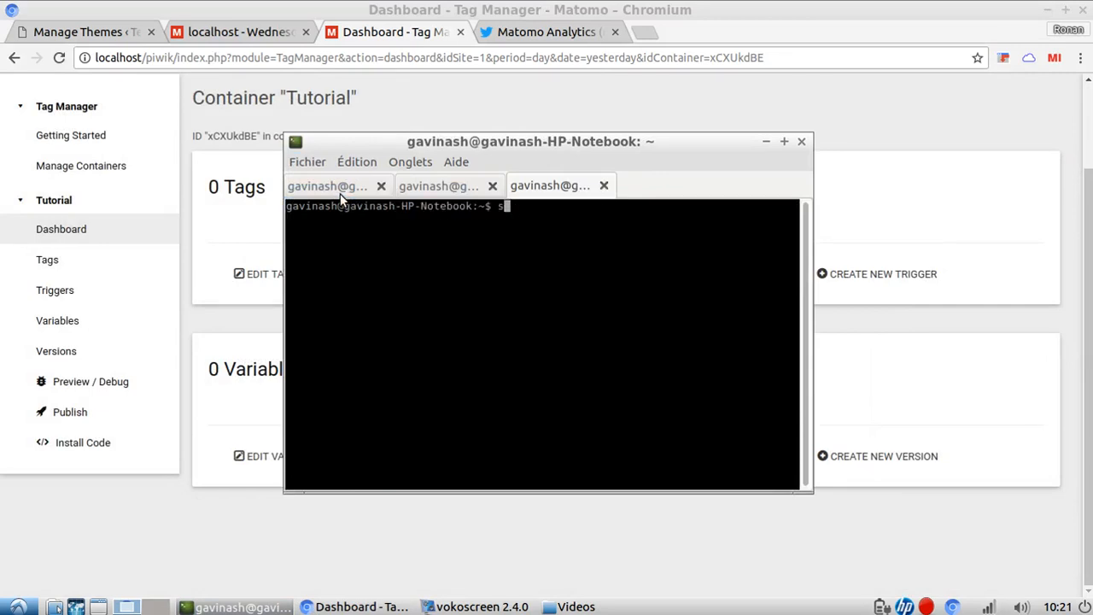
{"action": "type", "text": "udo cd /var/www/html/"}
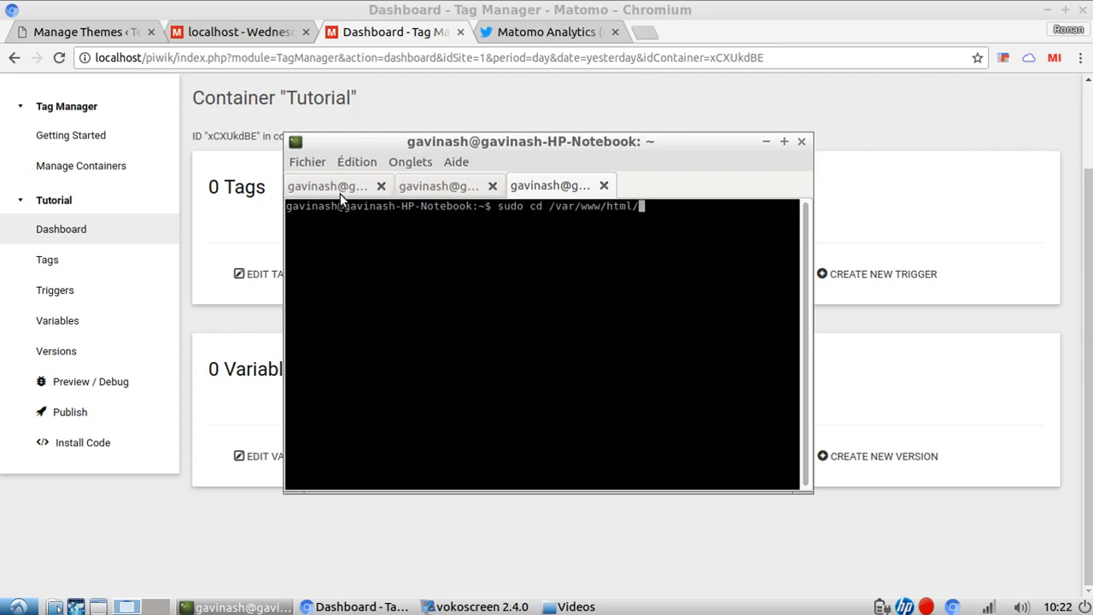
{"action": "key", "text": "Left"}
{"action": "key", "text": "Left"}
{"action": "key", "text": "Left"}
{"action": "key", "text": "Left"}
{"action": "key", "text": "Left"}
{"action": "key", "text": "Left"}
{"action": "key", "text": "Left"}
{"action": "key", "text": "Left"}
{"action": "key", "text": "Left"}
{"action": "key", "text": "Left"}
{"action": "key", "text": "Left"}
{"action": "key", "text": "Left"}
{"action": "key", "text": "Left"}
{"action": "key", "text": "Left"}
{"action": "key", "text": "Left"}
{"action": "key", "text": "Left"}
{"action": "key", "text": "Left"}
{"action": "key", "text": "BackSpace"}
{"action": "key", "text": "BackSpace"}
{"action": "key", "text": "BackSpace"}
{"action": "key", "text": "BackSpace"}
{"action": "key", "text": "BackSpace"}
{"action": "key", "text": "Right"}
{"action": "key", "text": "Right"}
{"action": "key", "text": "Right"}
{"action": "key", "text": "Right"}
{"action": "key", "text": "Right"}
{"action": "key", "text": "Right"}
{"action": "key", "text": "Right"}
{"action": "key", "text": "Right"}
{"action": "key", "text": "Right"}
{"action": "key", "text": "Right"}
{"action": "key", "text": "Right"}
{"action": "key", "text": "Right"}
{"action": "key", "text": "Right"}
{"action": "key", "text": "Right"}
{"action": "key", "text": "Right"}
{"action": "key", "text": "Right"}
{"action": "key", "text": "Right"}
{"action": "type", "text": "wo"}
{"action": "key", "text": "Tab"}
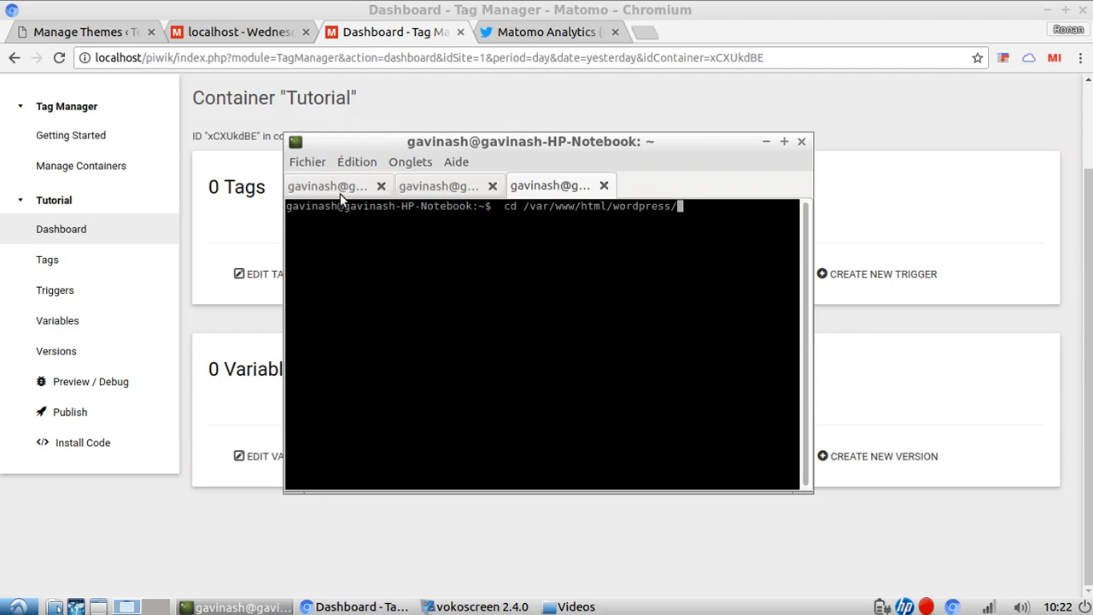
{"action": "type", "text": "wp-c"}
{"action": "key", "text": "Tab"}
{"action": "type", "text": "the"}
{"action": "key", "text": "Tab"}
{"action": "type", "text": "twenty"}
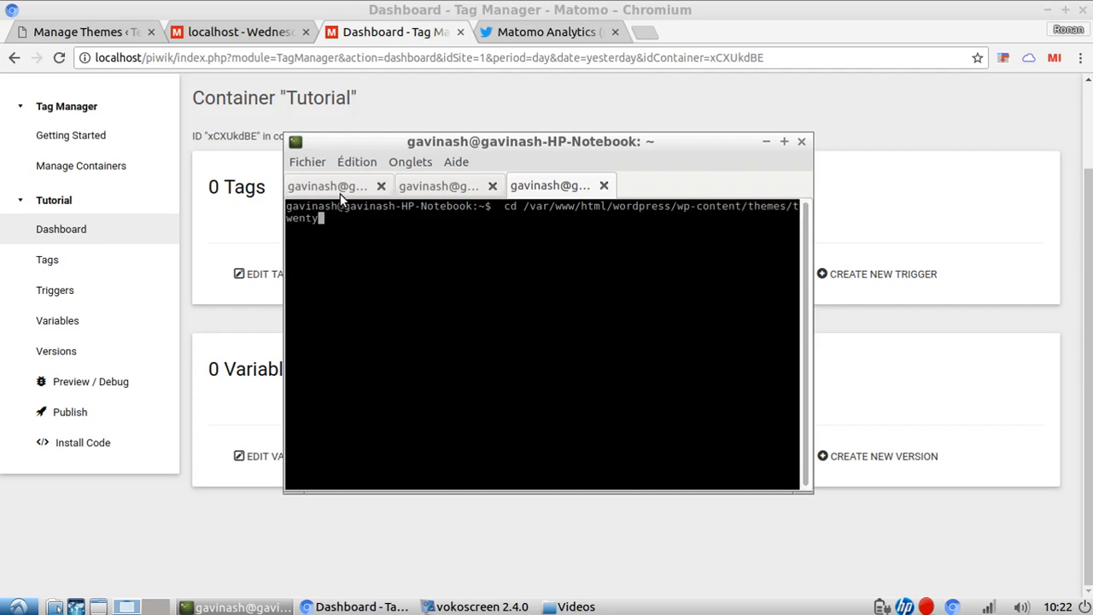
{"action": "type", "text": "se"}
{"action": "key", "text": "Tab"}
{"action": "key", "text": "Return"}
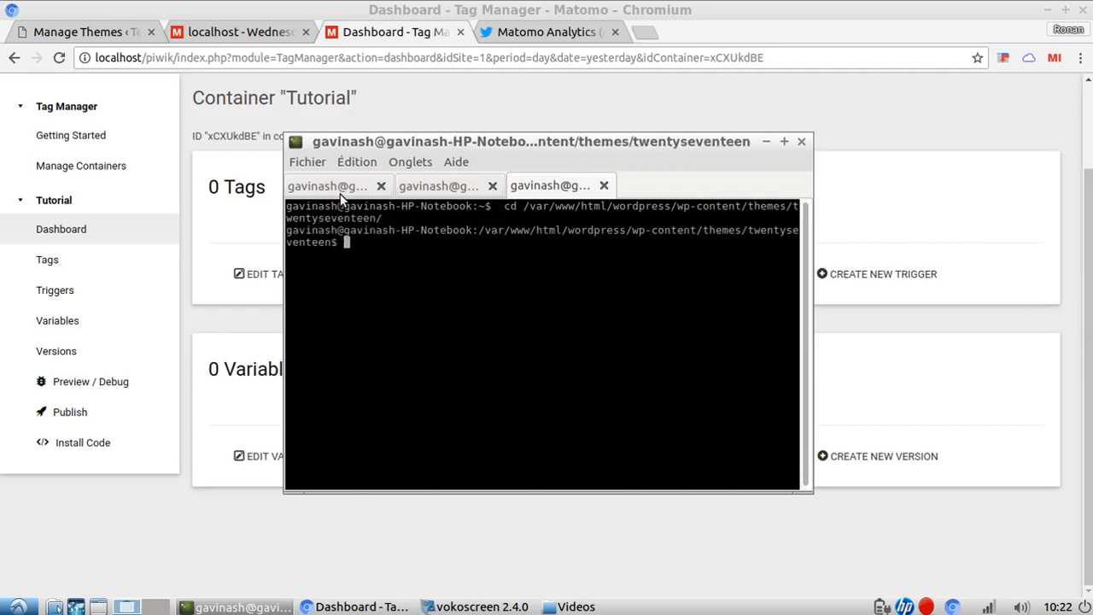
Step: List the theme's files and open header.php in gedit with sudo, entering the account password
{"action": "type", "text": "ls"}
{"action": "key", "text": "Return"}
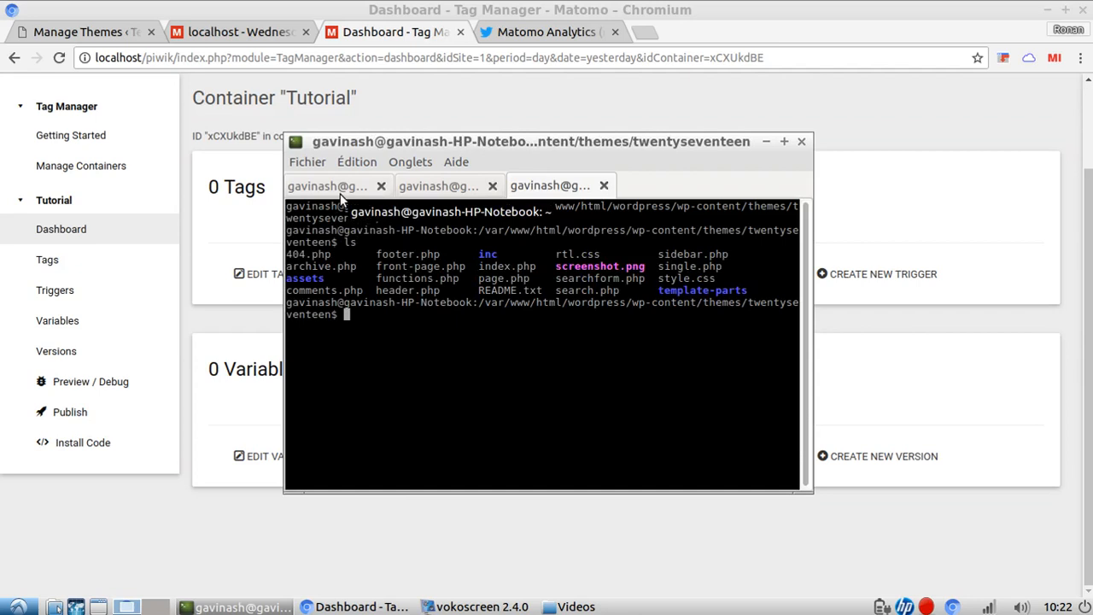
{"action": "type", "text": "sudo"}
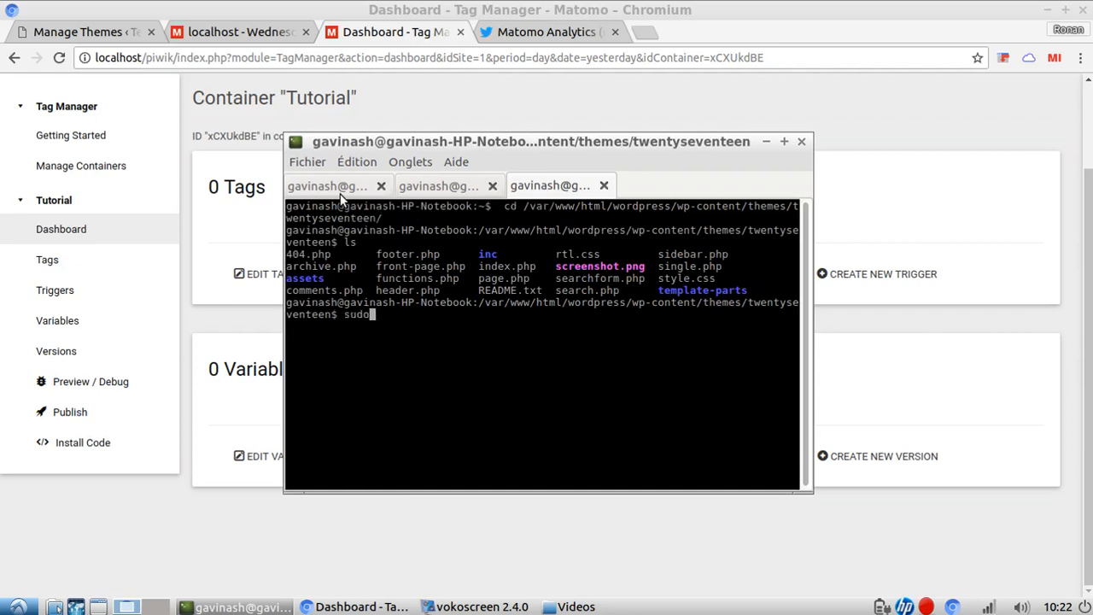
{"action": "type", "text": " gedit header.php"}
{"action": "key", "text": "Return"}
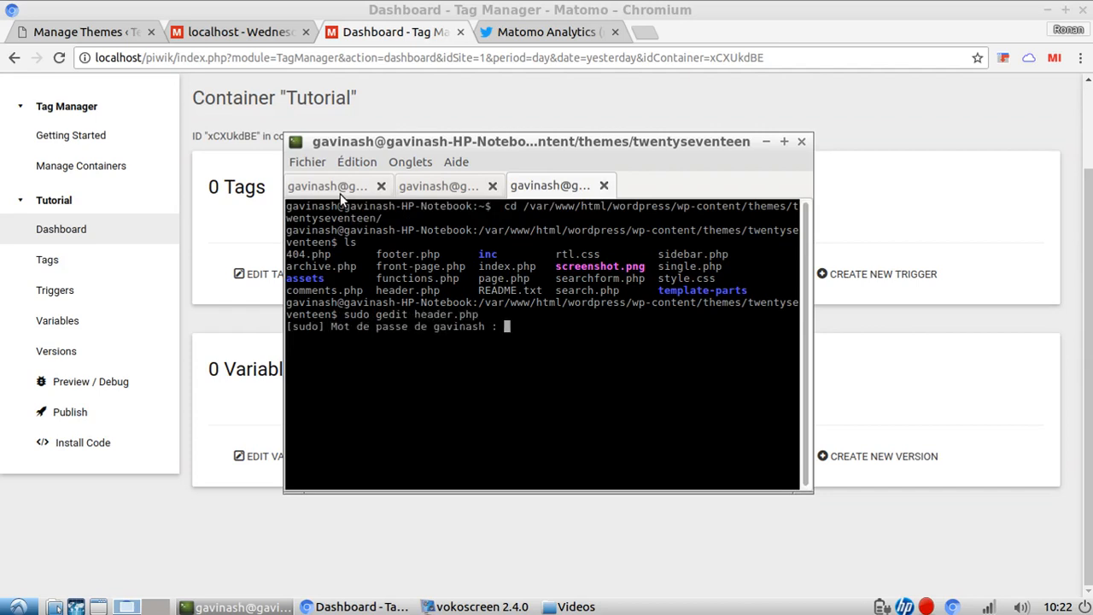
{"action": "key", "text": "Return"}
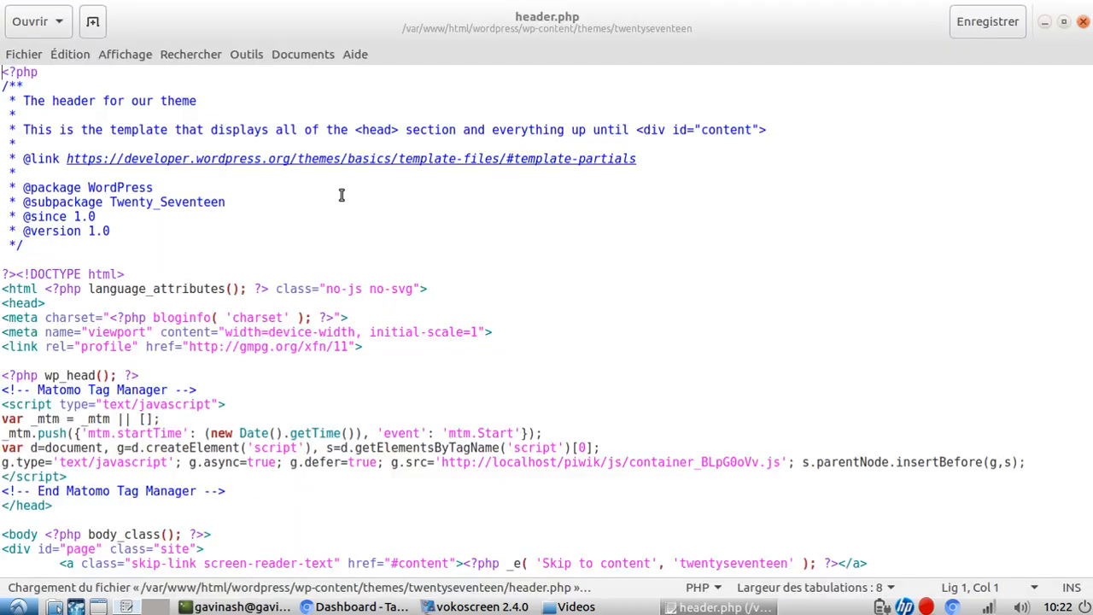
Step: Delete the existing Matomo Tag Manager snippet below wp_head() in header.php, leaving blank lines before the closing head tag
{"action": "scroll", "coordinate": [333, 189], "scroll_direction": "down", "scroll_amount": 3}
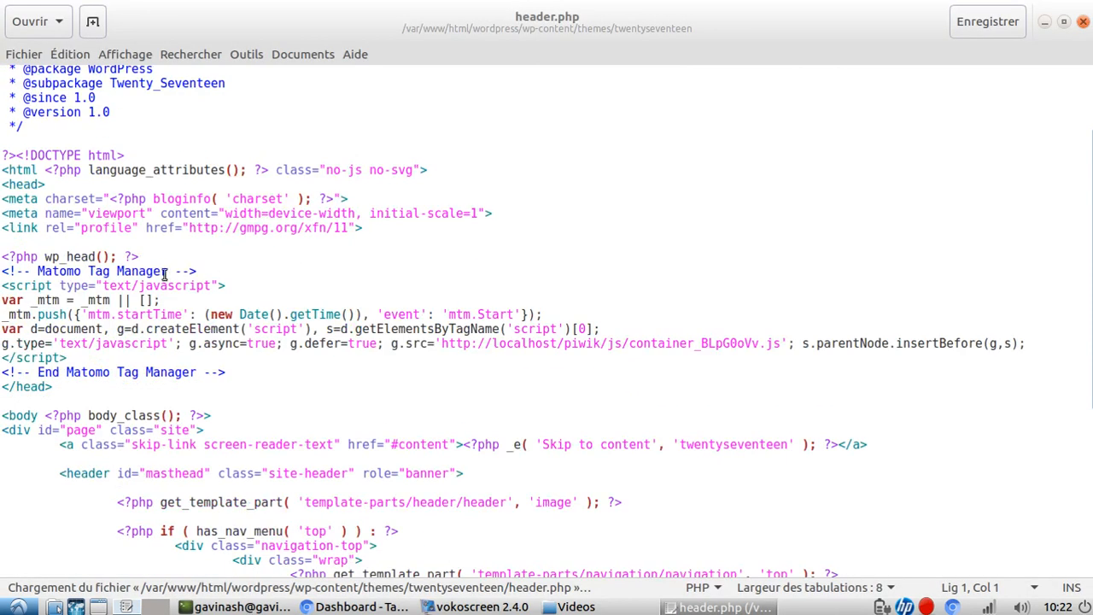
{"action": "left_click", "coordinate": [4, 272]}
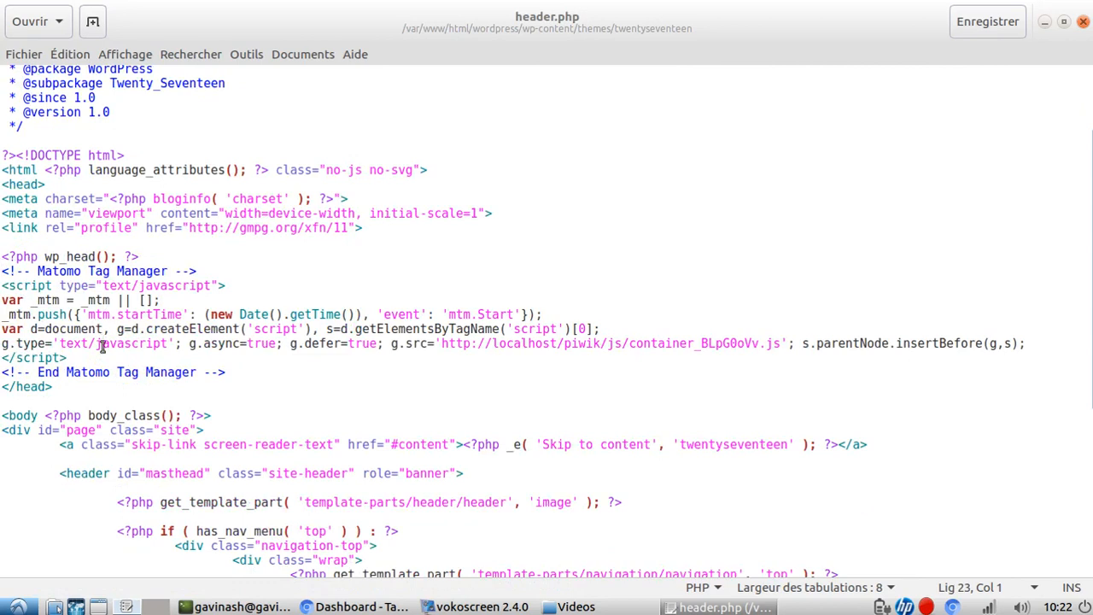
{"action": "left_click", "coordinate": [242, 373], "text": "shift"}
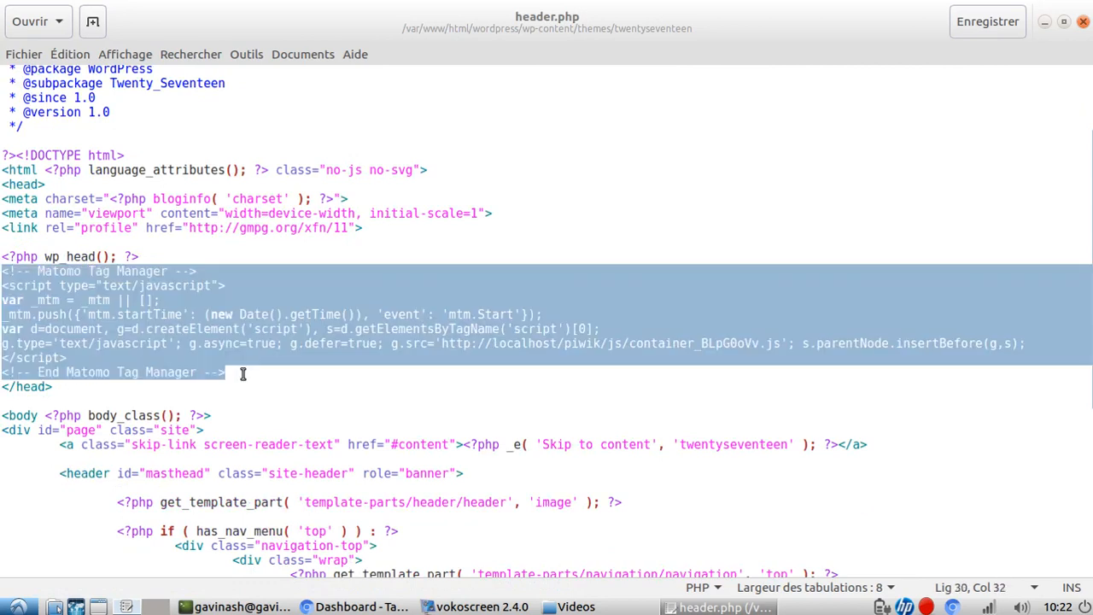
{"action": "key", "text": "Delete"}
{"action": "key", "text": "Return"}
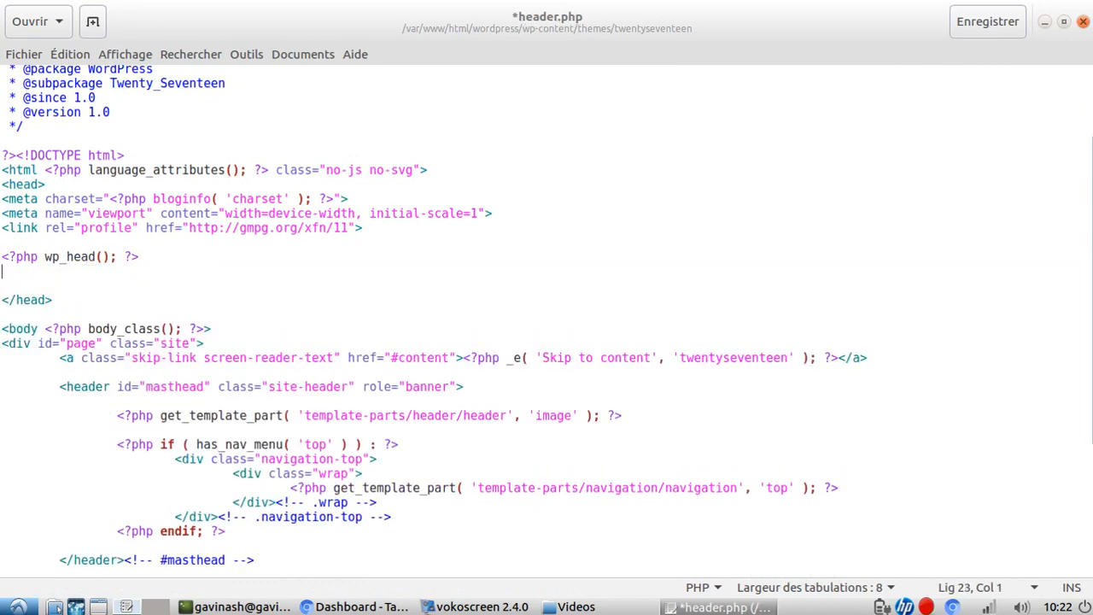
Step: Paste the Tutorial container's Matomo Tag Manager install code below wp_head() in header.php and save the file
{"action": "type", "text": "<!-- Matomo Tag Manager --> <script type=\"text/javascript\"> var _mtm = _mtm || []; _mtm.push({'mtm.startTime': (new Date().getTime()), 'event': 'mtm.Start'}); var d=document, g=d.createElement('script'), s=d.getElementsByTagName('script')[0]; g.type='text/javascript'; g.async=true; g.defer=true; g.src='http://localhost/piwik/js/container_xCXUkdBE.js'; s.parentNode.insertBefore(g,s); </script> <!-- End Matomo Tag Manager -->"}
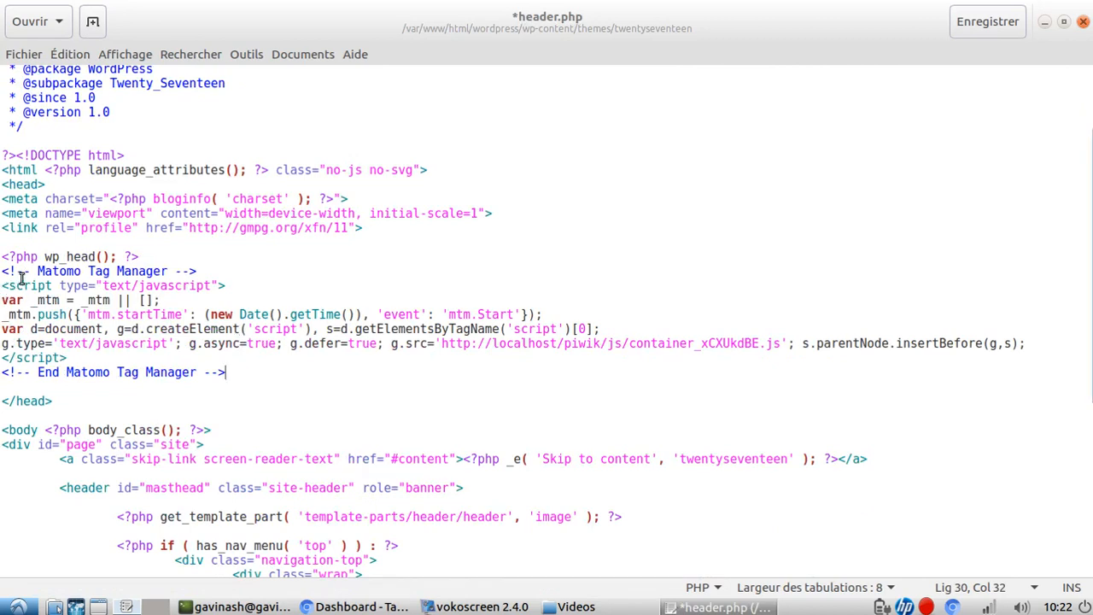
{"action": "key", "text": "ctrl+s"}
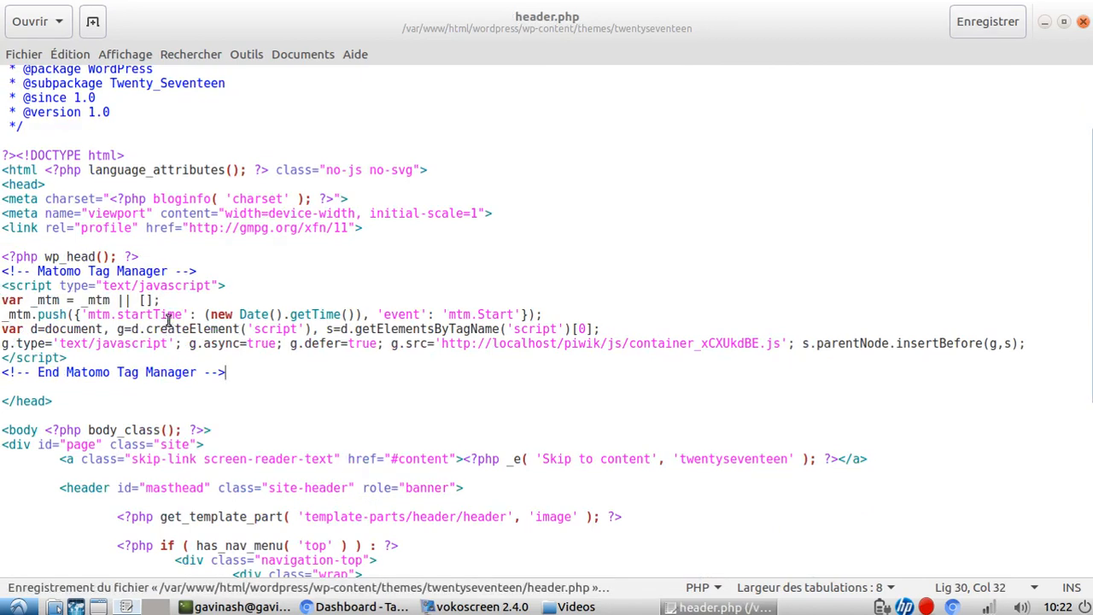
Step: Compare the container ID on the Tutorial dashboard in Chromium with the one in the header.php snippet in gedit
{"action": "key", "text": "alt+Tab"}
{"action": "key", "text": "alt+Tab"}
{"action": "key", "text": "alt+Tab"}
{"action": "scroll", "coordinate": [324, 222], "scroll_direction": "up", "scroll_amount": 2}
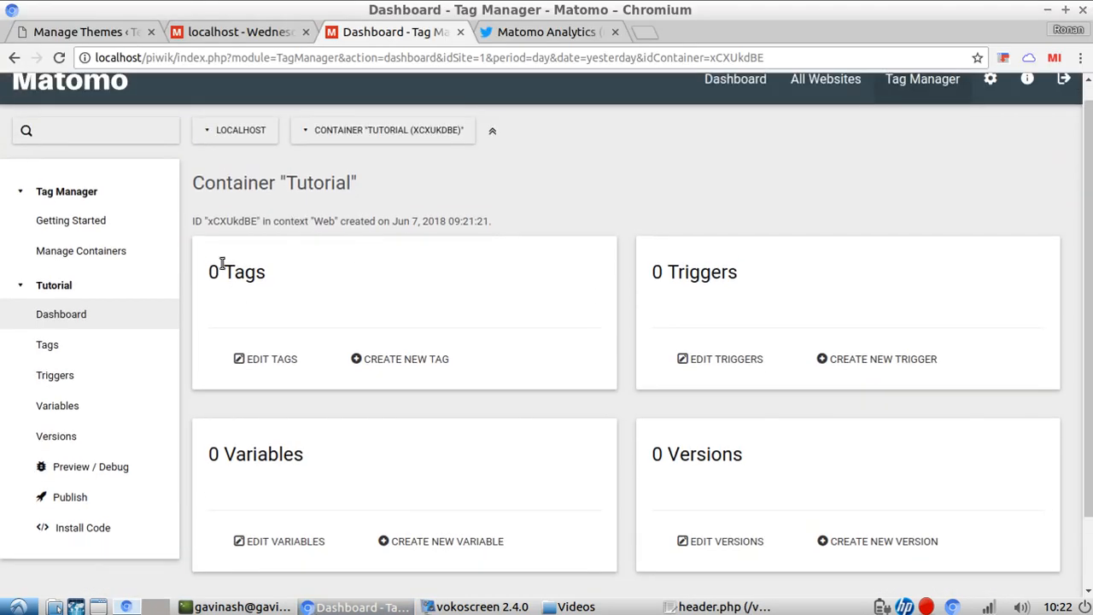
{"action": "left_click_drag", "start_coordinate": [209, 222], "coordinate": [257, 222]}
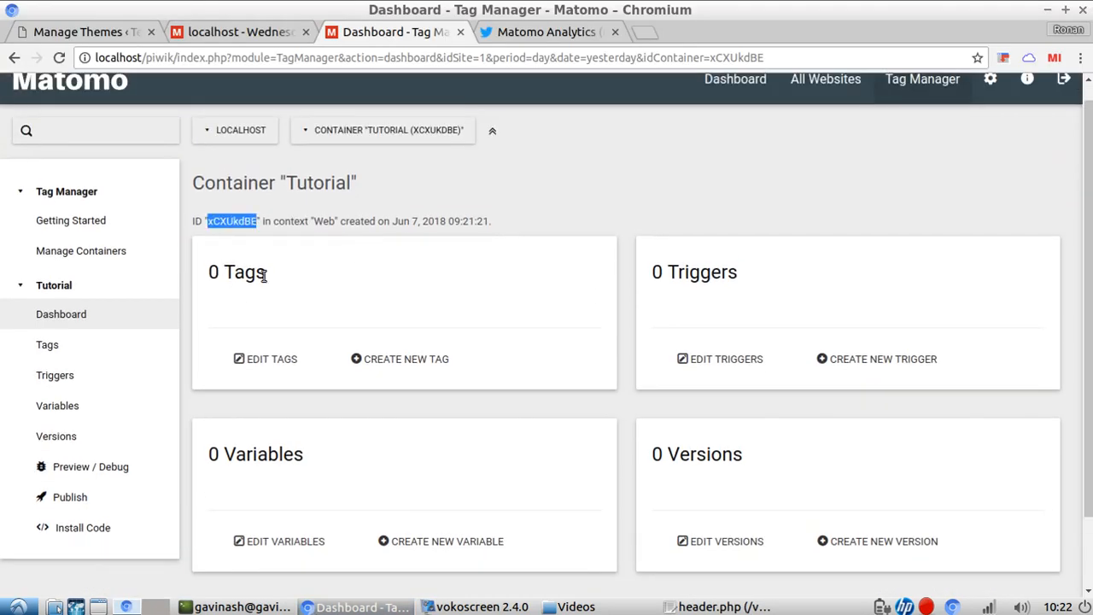
{"action": "left_click", "coordinate": [350, 606]}
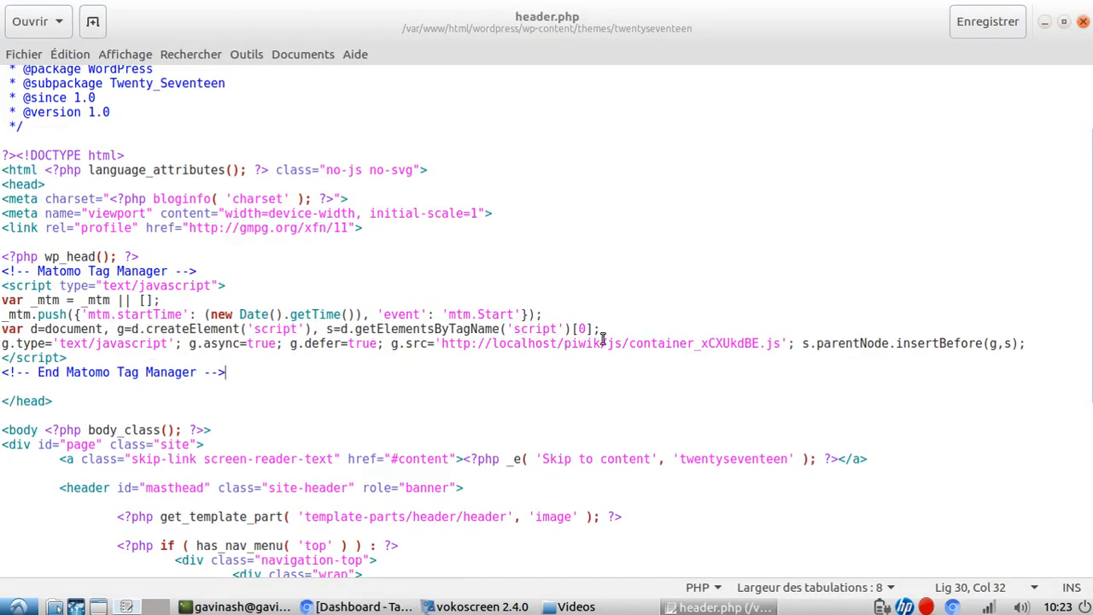
{"action": "left_click_drag", "start_coordinate": [701, 343], "coordinate": [716, 343]}
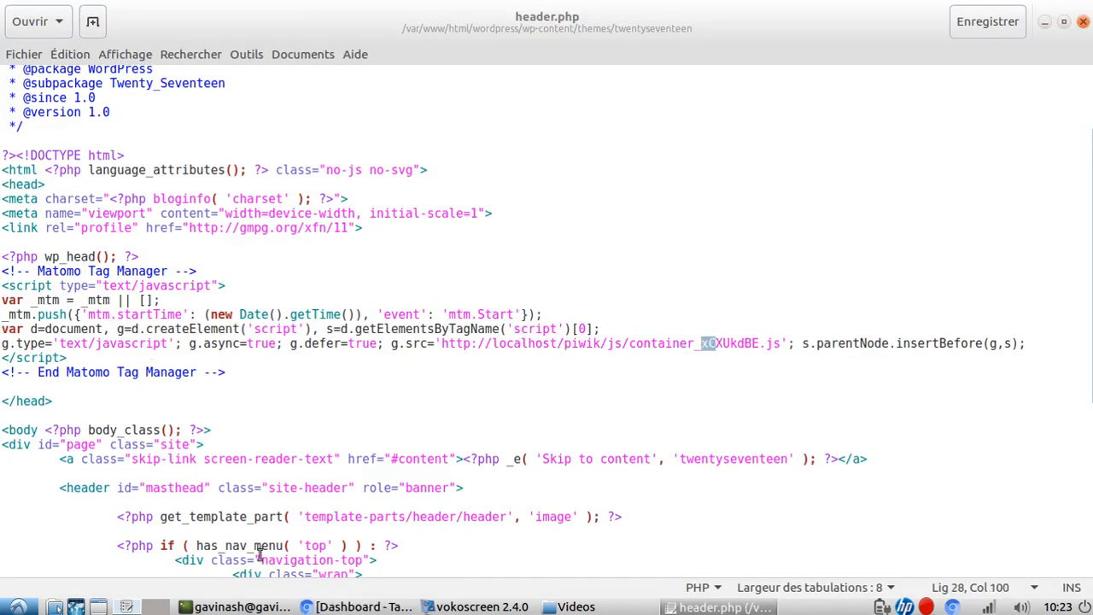
{"action": "left_click", "coordinate": [336, 607]}
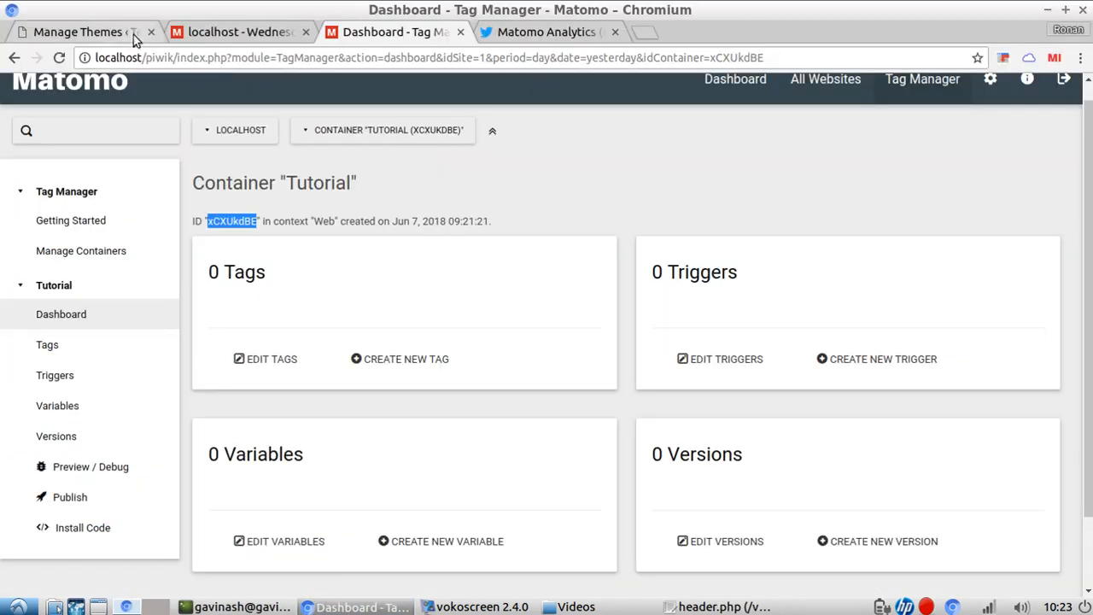
Step: Open the WordPress site at localhost/wordpress/ in a new browser tab
{"action": "left_click", "coordinate": [652, 32]}
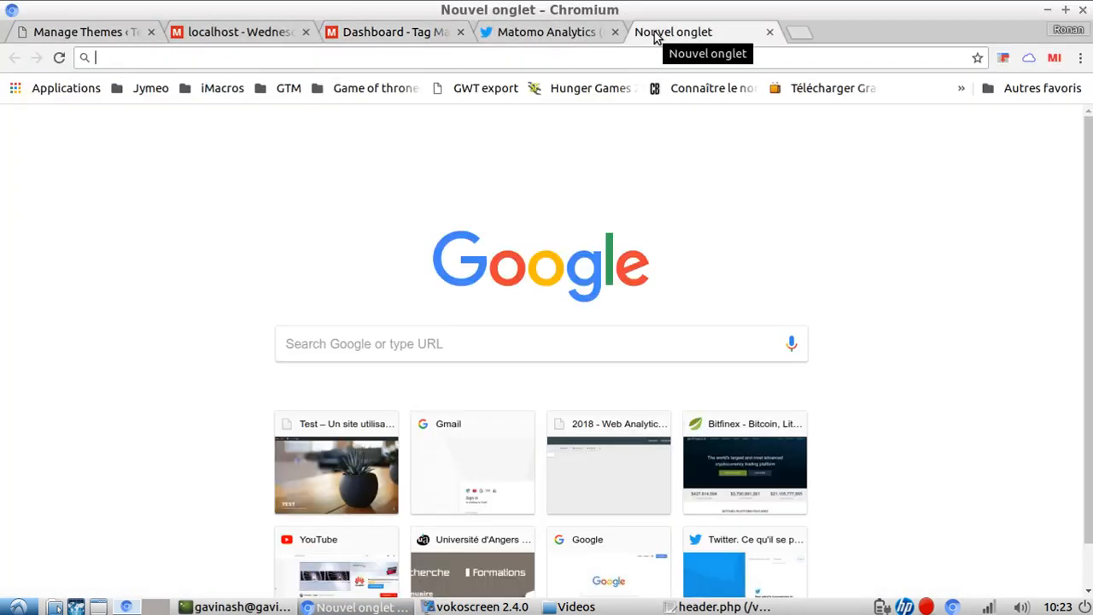
{"action": "type", "text": "loc"}
{"action": "type", "text": "alhost/w"}
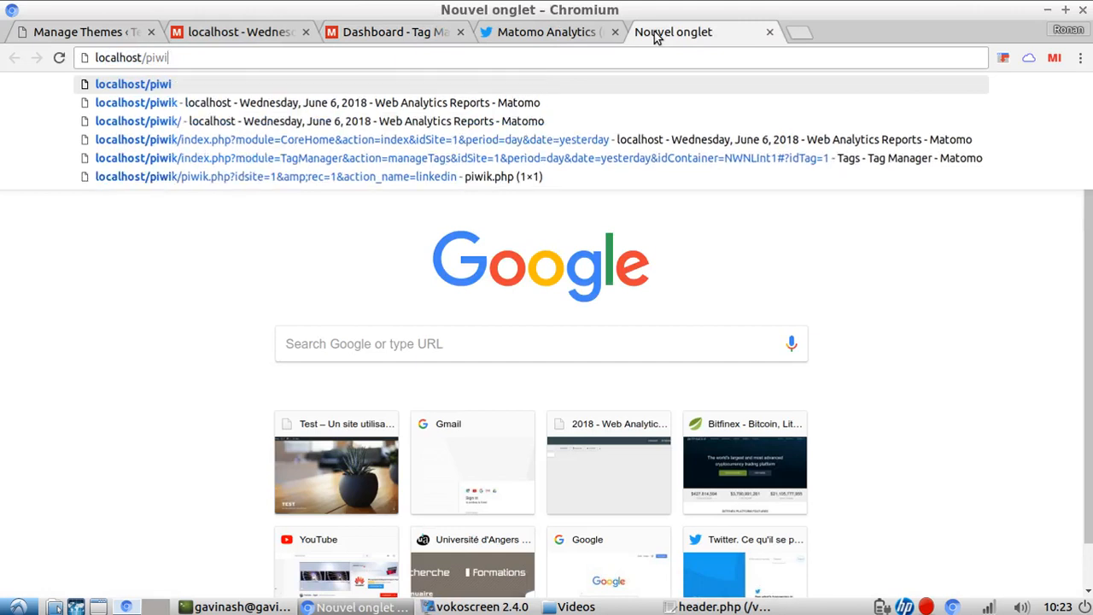
{"action": "key", "text": "Return"}
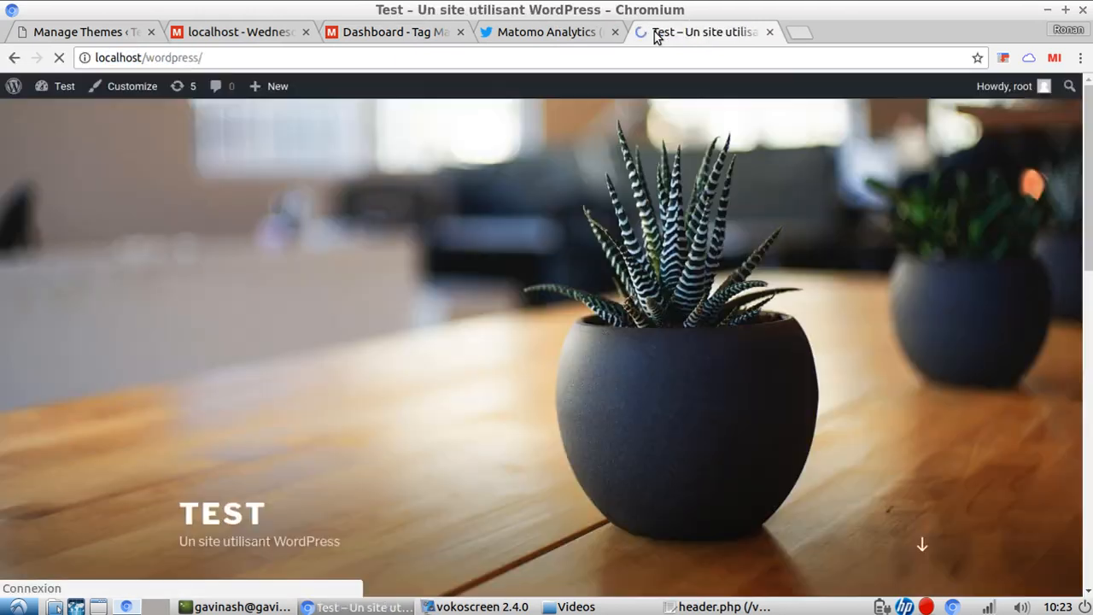
Step: View the WordPress page's source, search it for "matomo" and examine the Matomo Tag Manager snippet
{"action": "key", "text": "ctrl+u"}
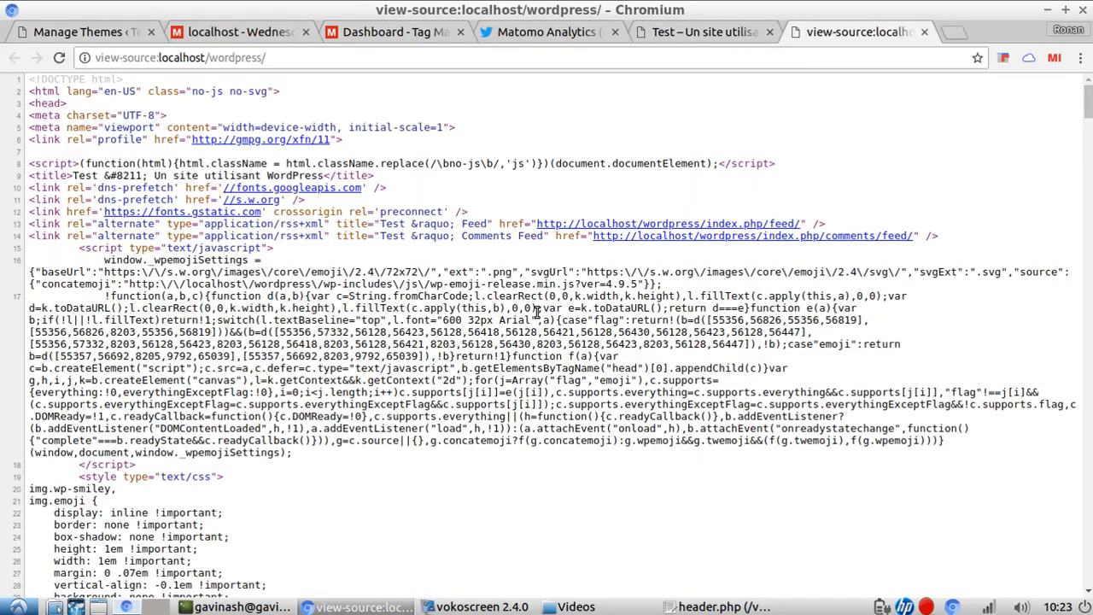
{"action": "key", "text": "ctrl+f"}
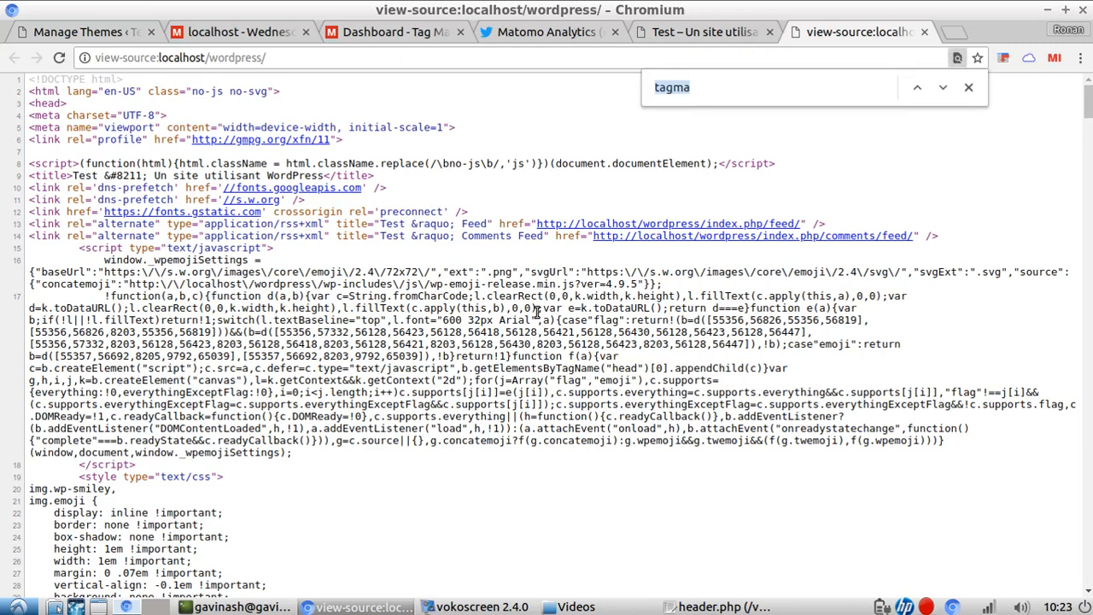
{"action": "type", "text": "matomo"}
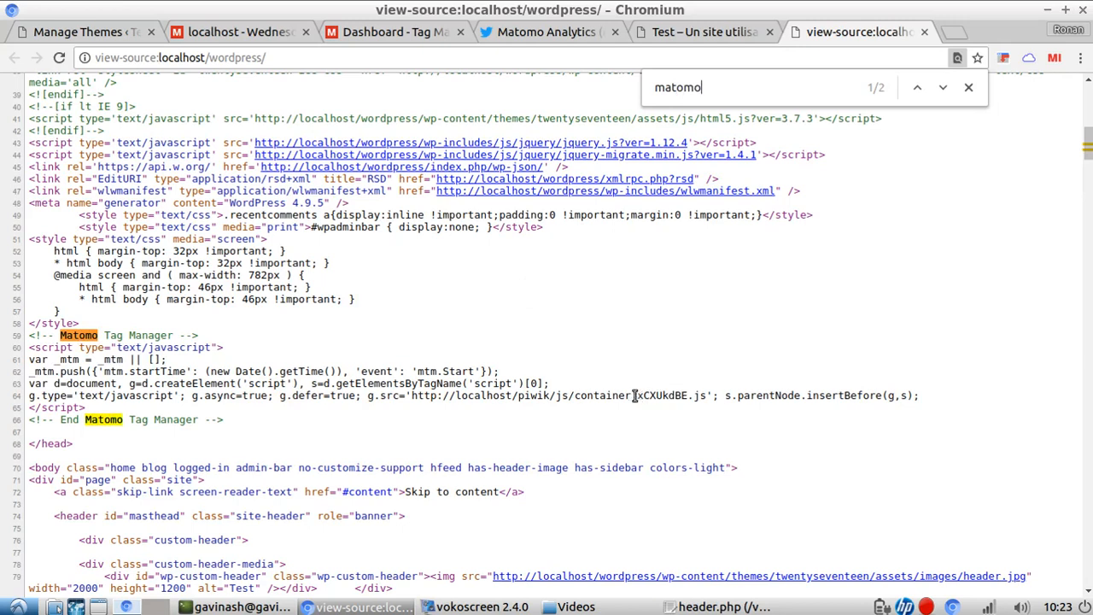
{"action": "left_click_drag", "start_coordinate": [636, 395], "coordinate": [28, 396]}
{"action": "left_click", "coordinate": [295, 421]}
{"action": "left_click_drag", "start_coordinate": [241, 420], "coordinate": [32, 335]}
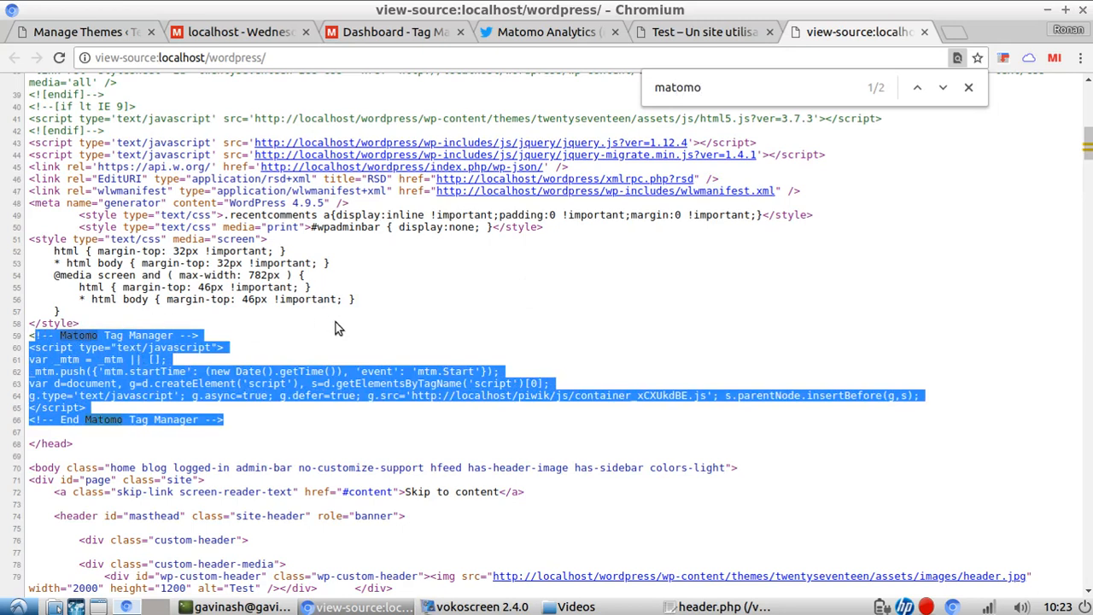
{"action": "left_click", "coordinate": [134, 369]}
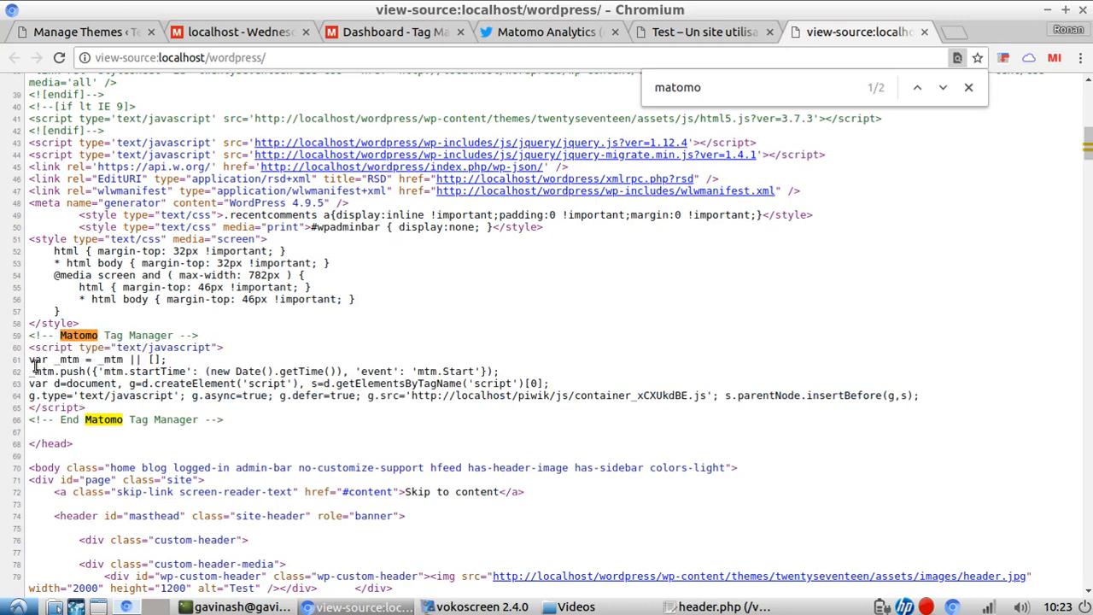
{"action": "left_click_drag", "start_coordinate": [31, 371], "coordinate": [86, 376]}
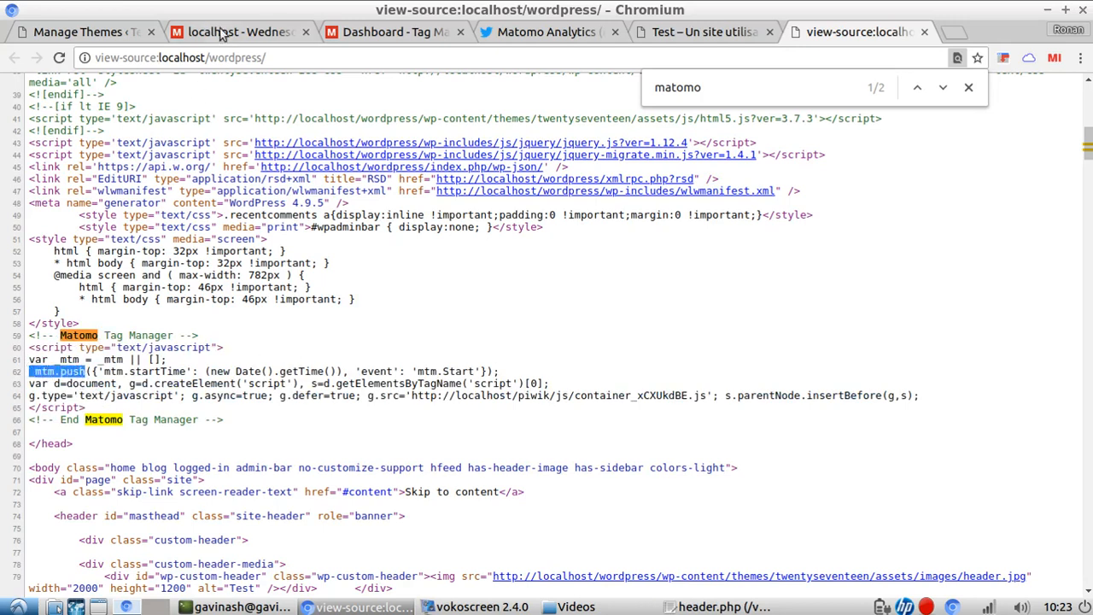
Step: Return to the Tutorial container in Matomo and start a new tag of type Custom HTML
{"action": "left_click", "coordinate": [82, 31]}
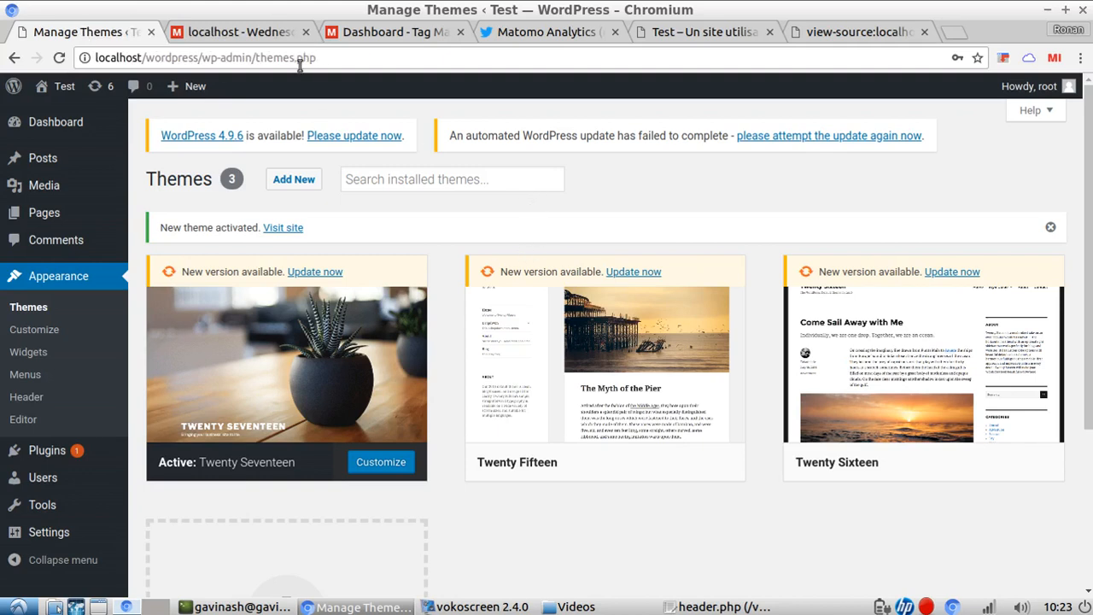
{"action": "left_click", "coordinate": [243, 32]}
{"action": "left_click", "coordinate": [394, 34]}
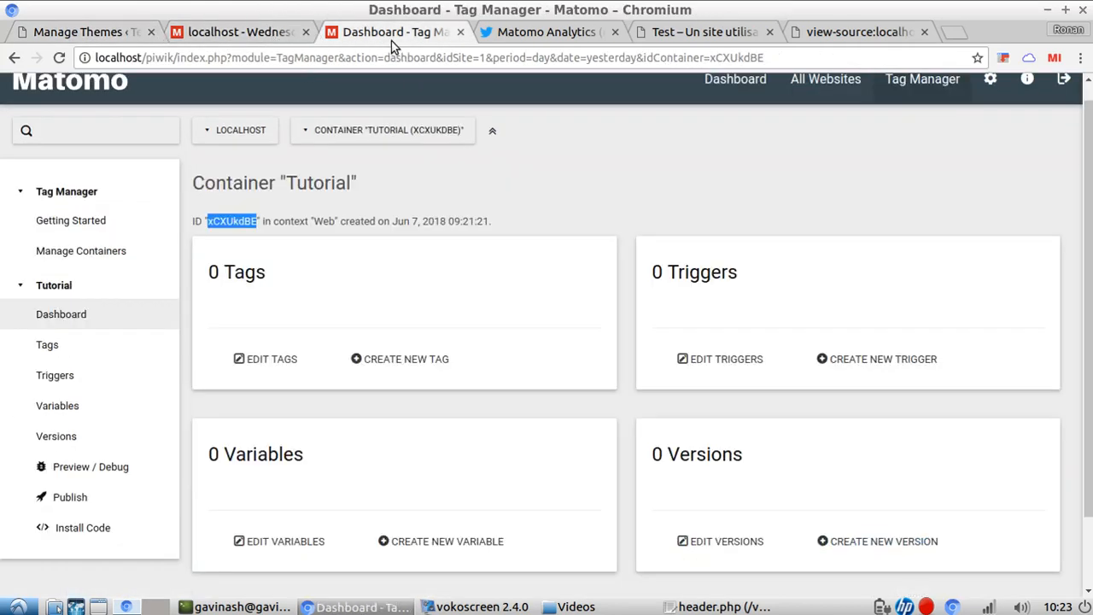
{"action": "scroll", "coordinate": [589, 282], "scroll_direction": "up", "scroll_amount": 1}
{"action": "left_click", "coordinate": [584, 221]}
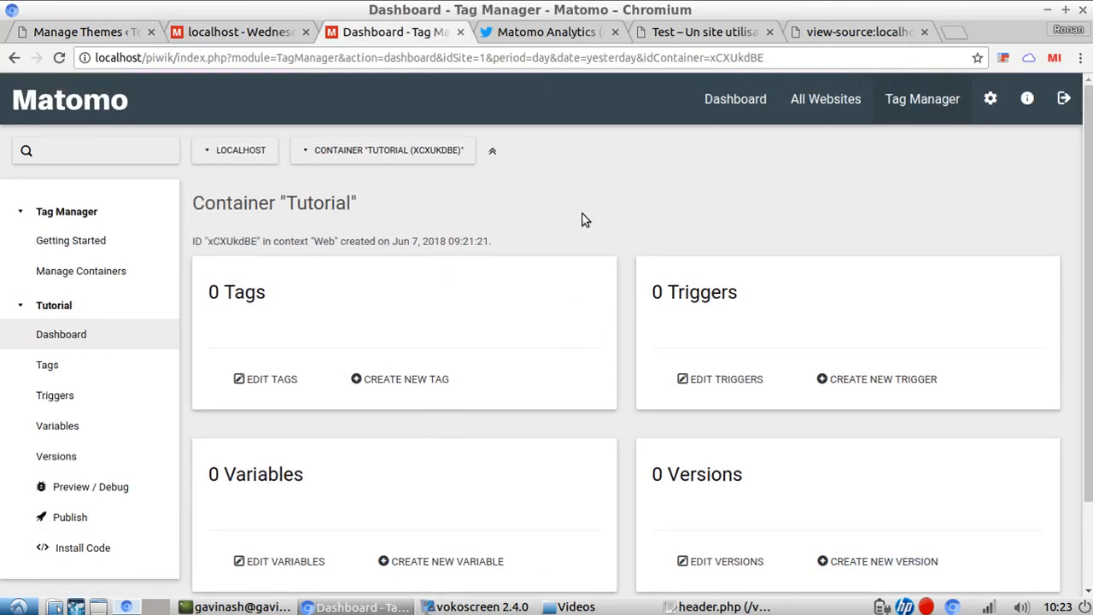
{"action": "left_click", "coordinate": [401, 380]}
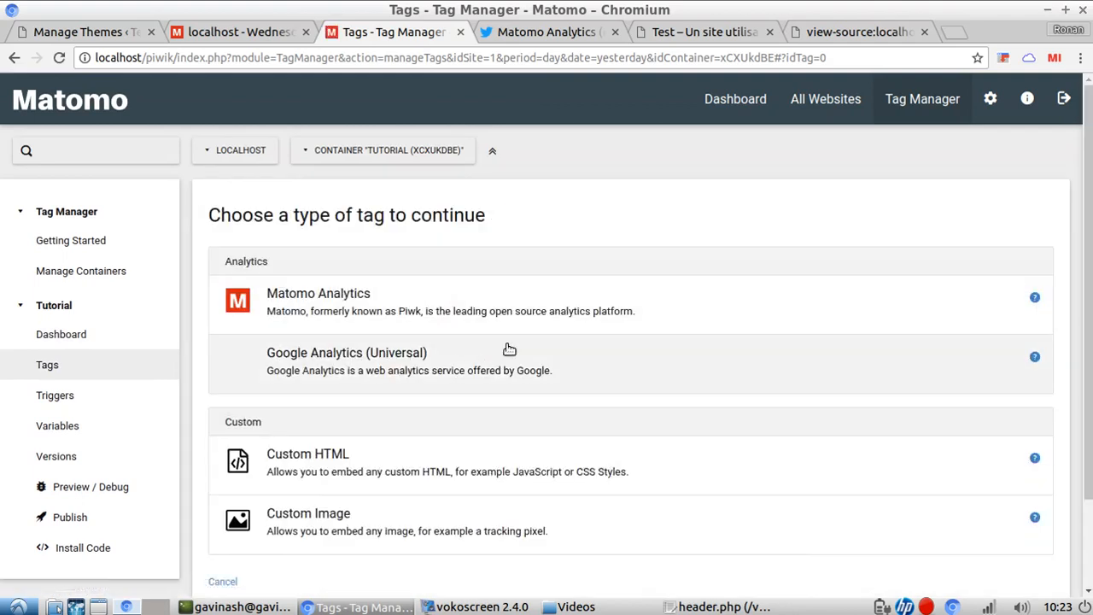
{"action": "scroll", "coordinate": [358, 316], "scroll_direction": "down", "scroll_amount": 2}
{"action": "scroll", "coordinate": [393, 323], "scroll_direction": "up", "scroll_amount": 2}
{"action": "scroll", "coordinate": [389, 350], "scroll_direction": "down", "scroll_amount": 2}
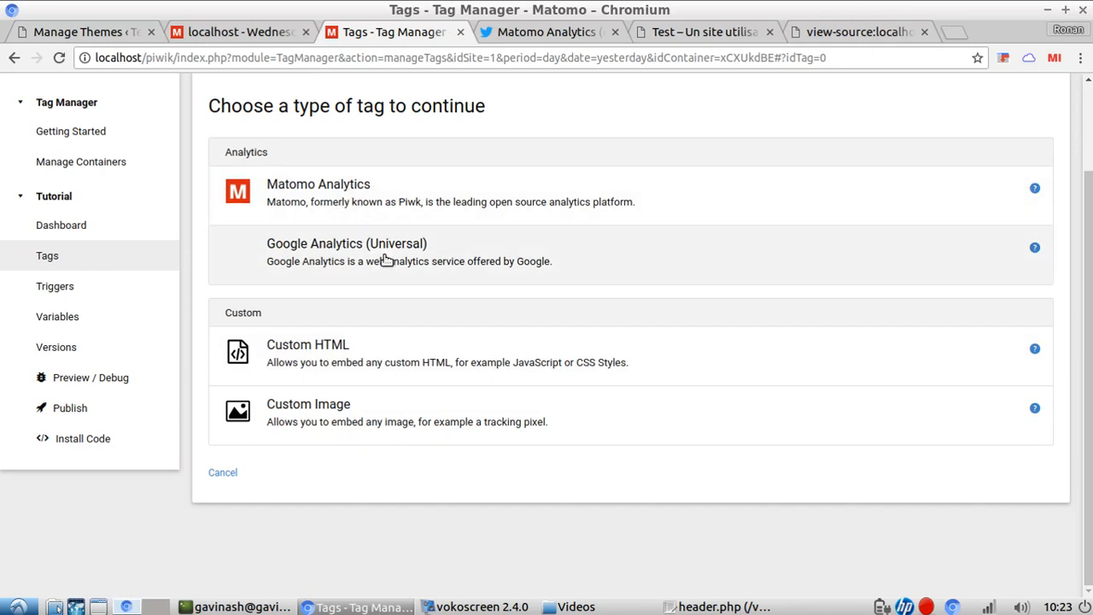
{"action": "left_click", "coordinate": [369, 354]}
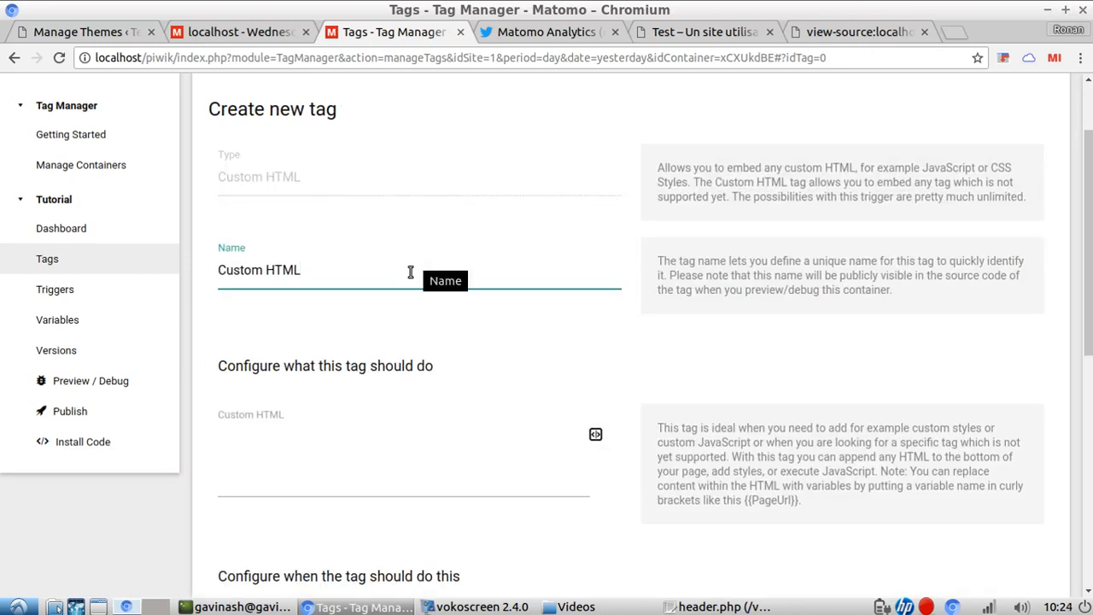
Step: Search the web for "alerte javascript" in a new browser tab and copy the alert() example from the W3Schools page
{"action": "left_click", "coordinate": [954, 32]}
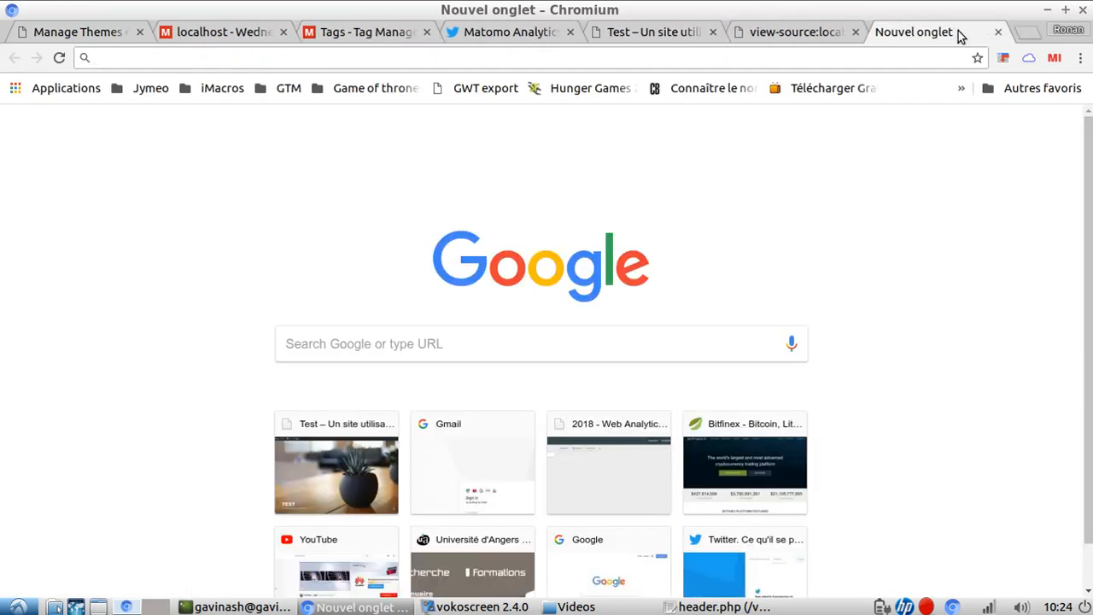
{"action": "type", "text": "alerte"}
{"action": "key", "text": "Return"}
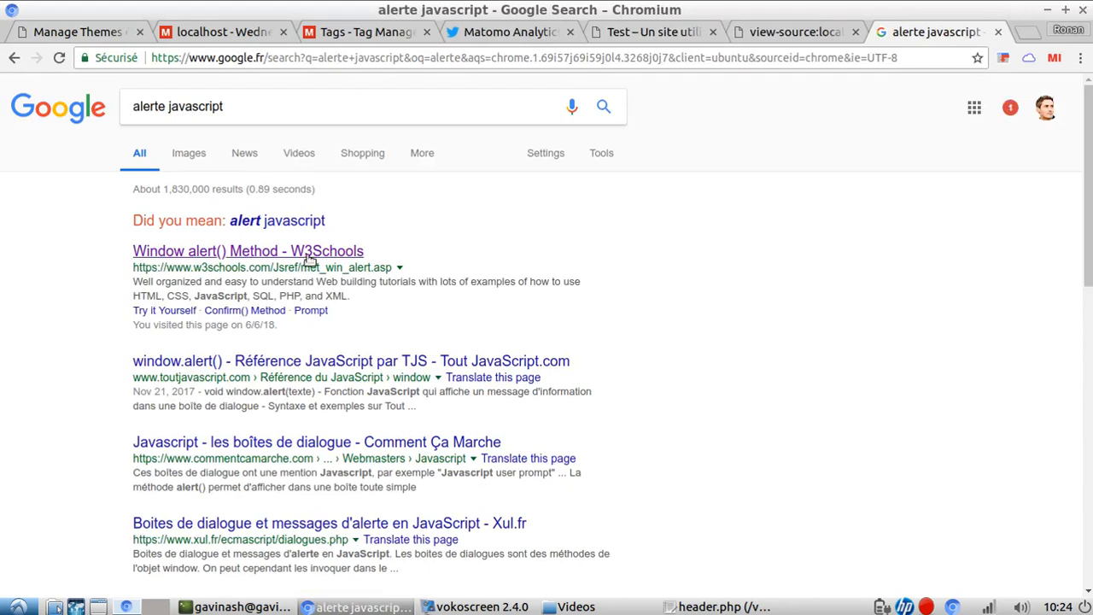
{"action": "left_click", "coordinate": [307, 252]}
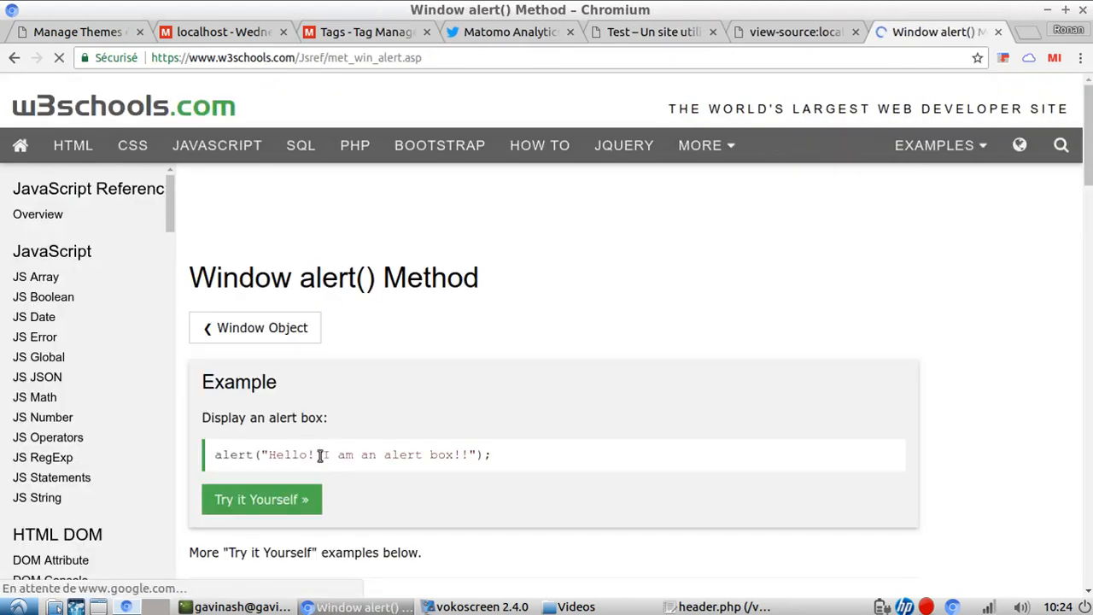
{"action": "left_click_drag", "start_coordinate": [506, 456], "coordinate": [217, 454]}
{"action": "key", "text": "ctrl+c"}
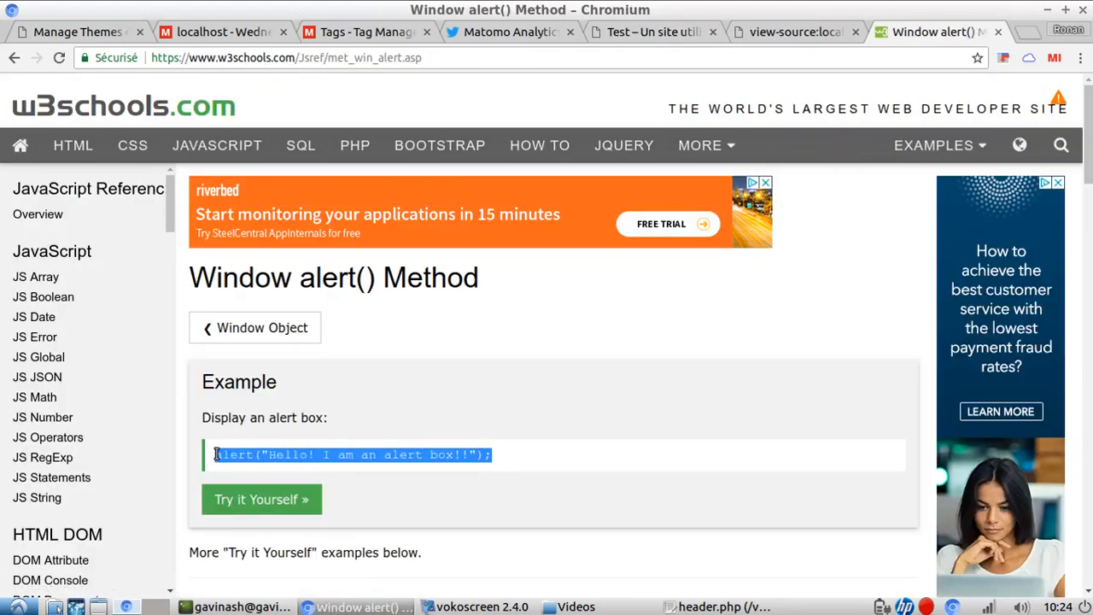
Step: Set the tag's custom HTML to the copied alert("Hello! I am an alert box!!"); wrapped in <script> and </script>
{"action": "left_click", "coordinate": [318, 34]}
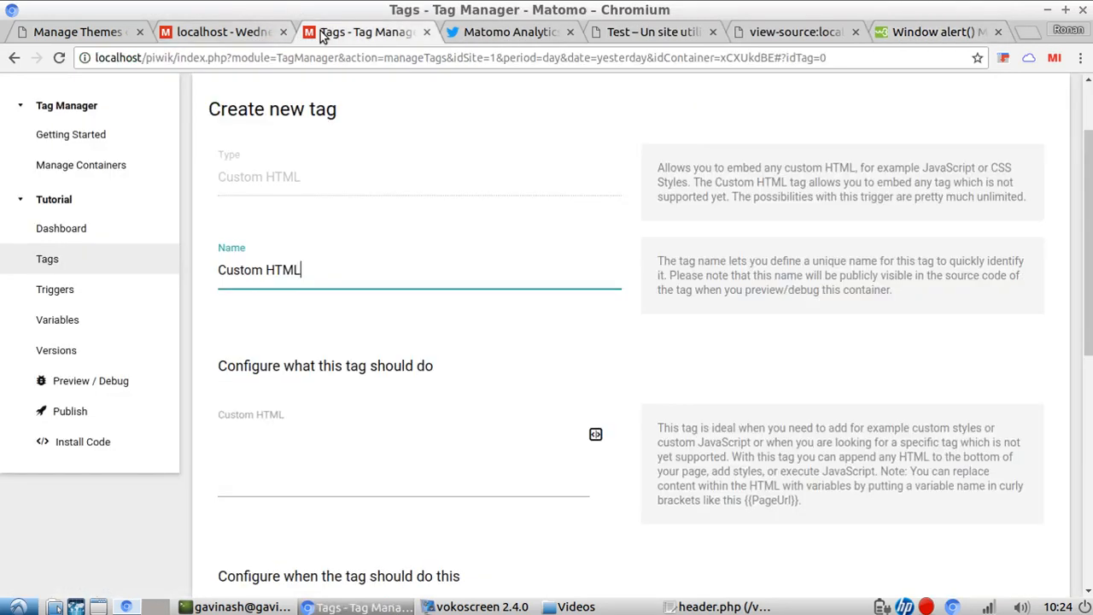
{"action": "left_click", "coordinate": [346, 461]}
{"action": "key", "text": "ctrl+v"}
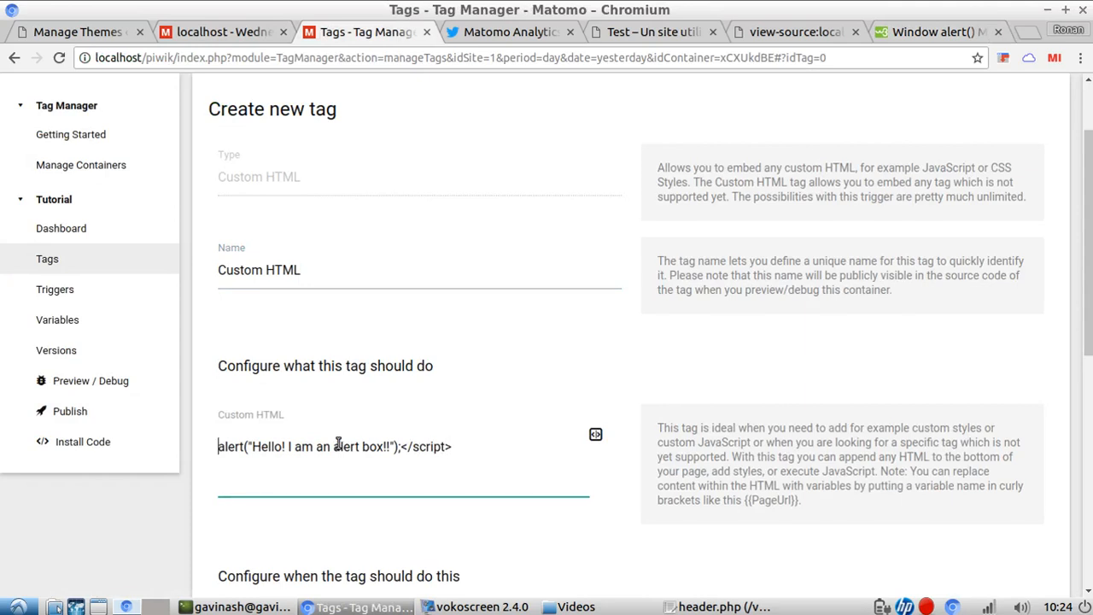
{"action": "type", "text": "<"}
{"action": "type", "text": "script"}
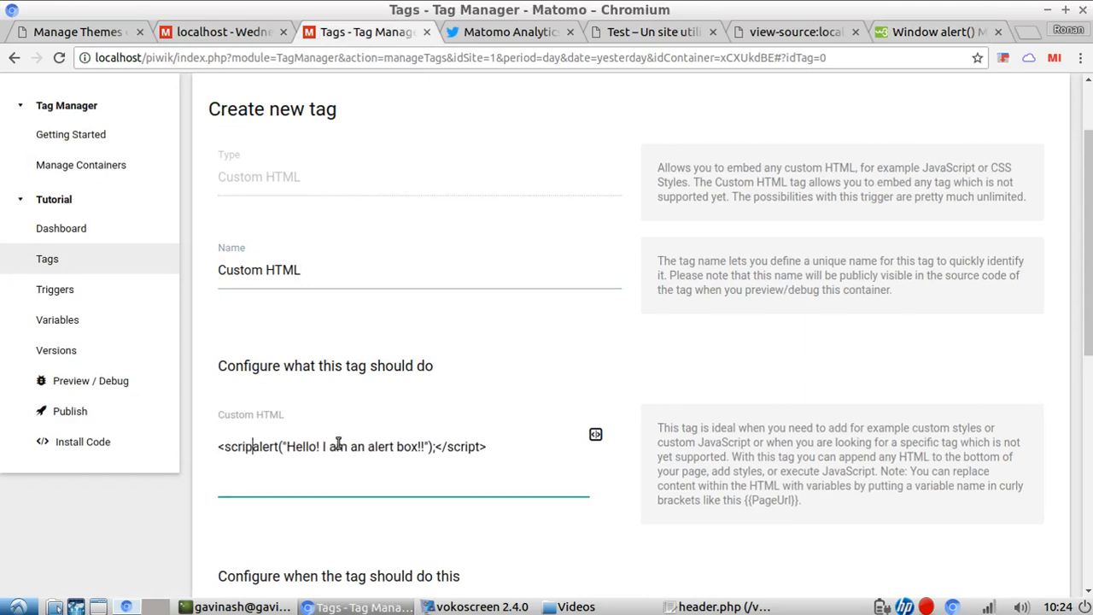
{"action": "type", "text": ">"}
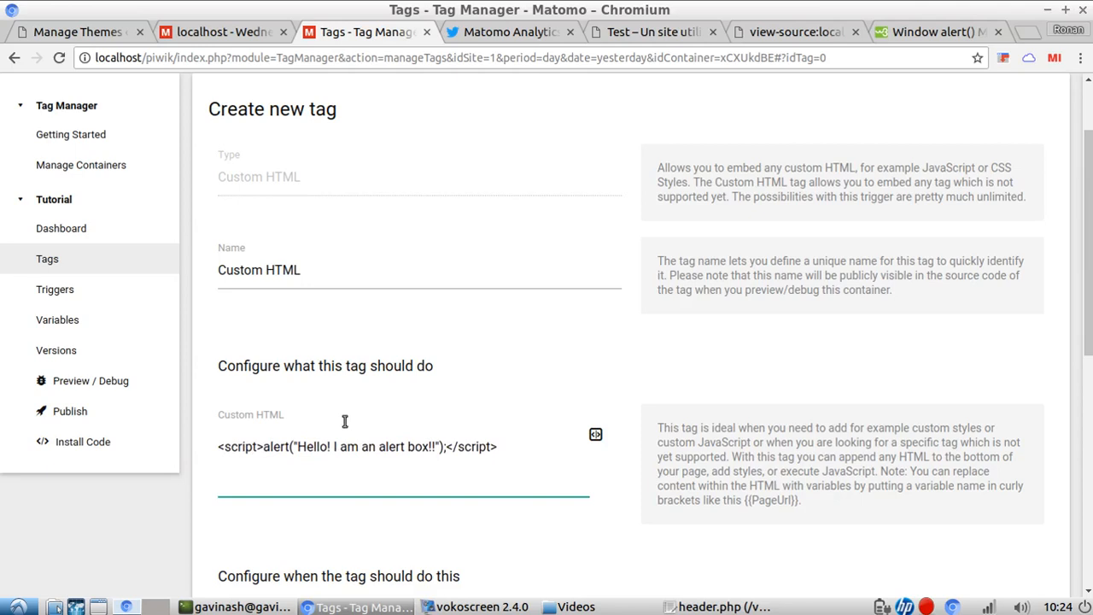
Step: Start a new DOM Ready trigger for executing the Custom HTML tag
{"action": "scroll", "coordinate": [345, 421], "scroll_direction": "down", "scroll_amount": 3}
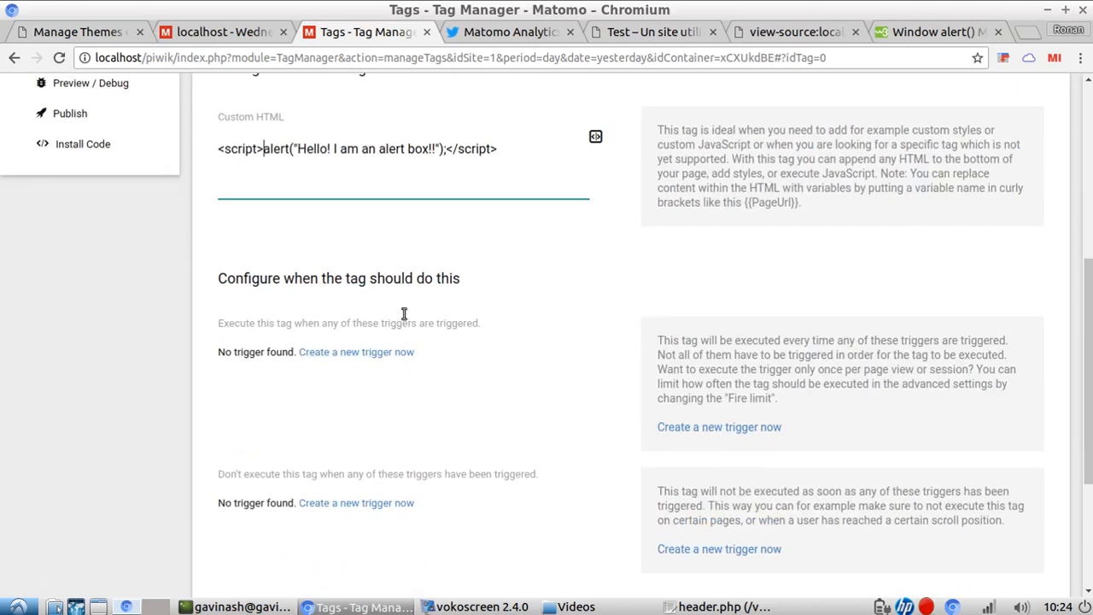
{"action": "scroll", "coordinate": [326, 167], "scroll_direction": "up", "scroll_amount": 1}
{"action": "left_click_drag", "start_coordinate": [507, 232], "coordinate": [209, 237]}
{"action": "left_click", "coordinate": [407, 438]}
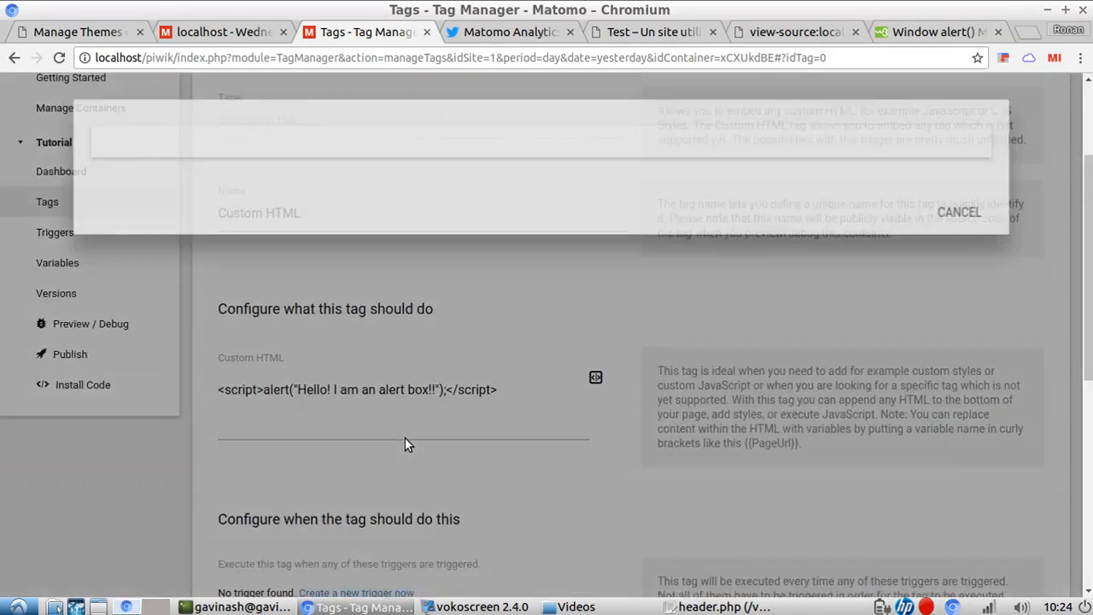
{"action": "scroll", "coordinate": [551, 332], "scroll_direction": "down", "scroll_amount": 2}
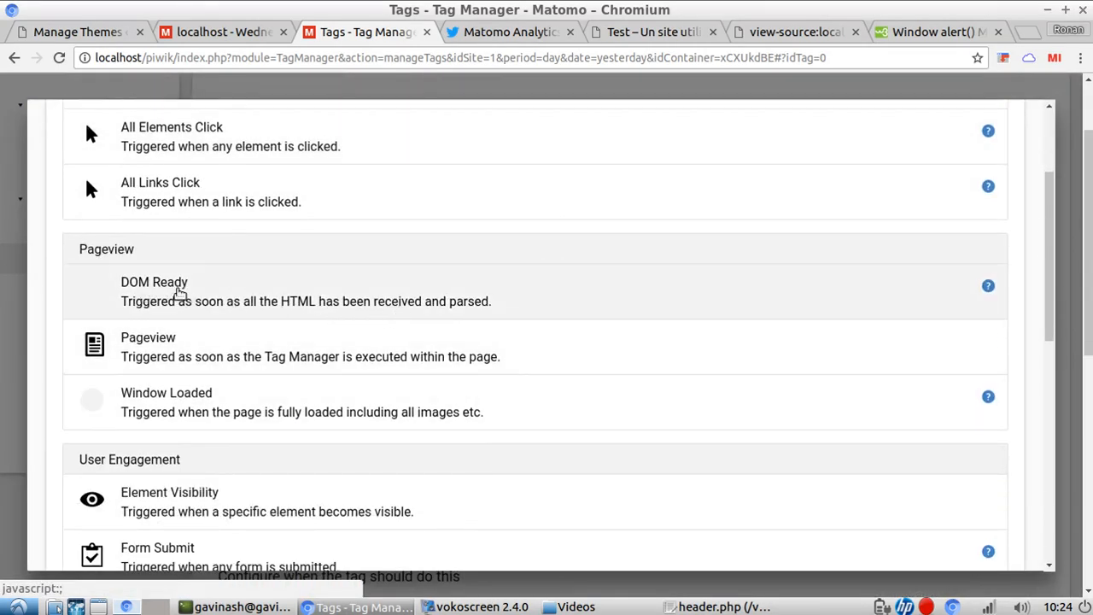
{"action": "left_click", "coordinate": [256, 299]}
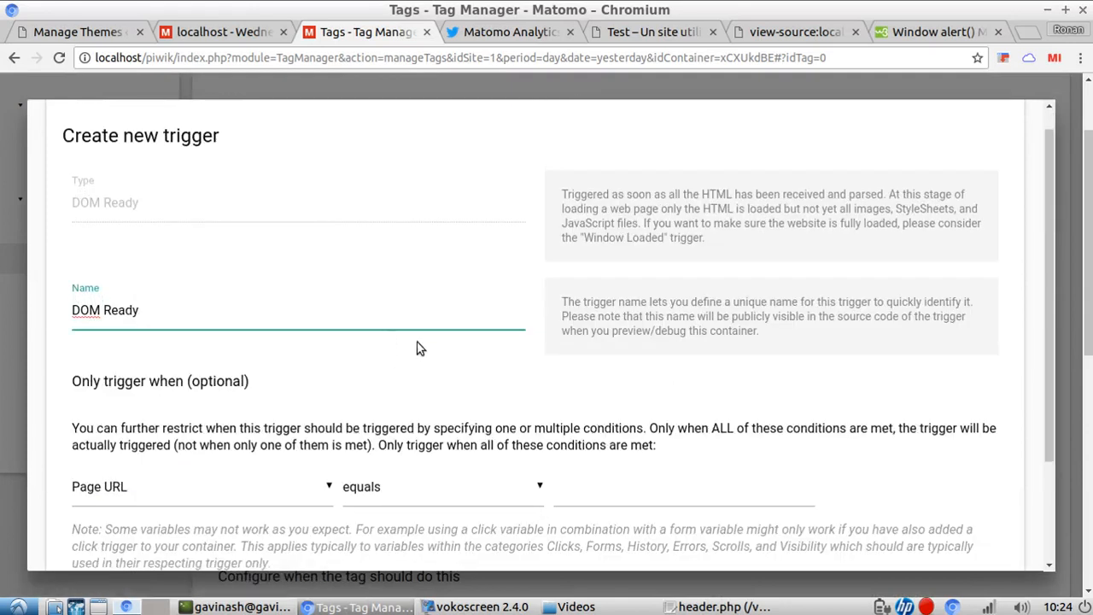
Step: Review the optional trigger conditions and create the DOM Ready trigger without any condition
{"action": "scroll", "coordinate": [548, 350], "scroll_direction": "down", "scroll_amount": 3}
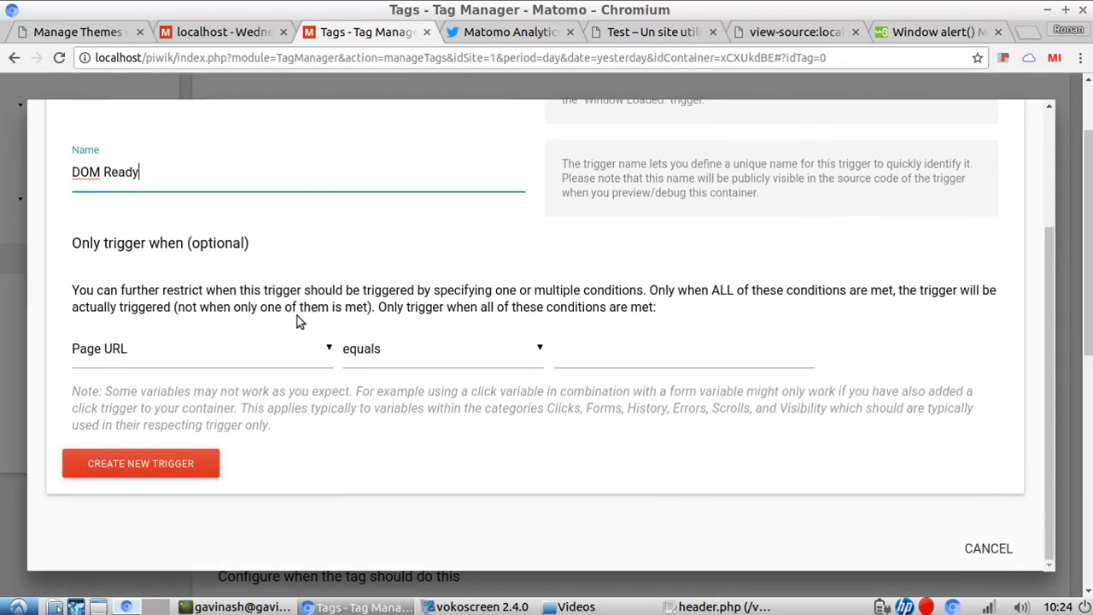
{"action": "left_click", "coordinate": [595, 351]}
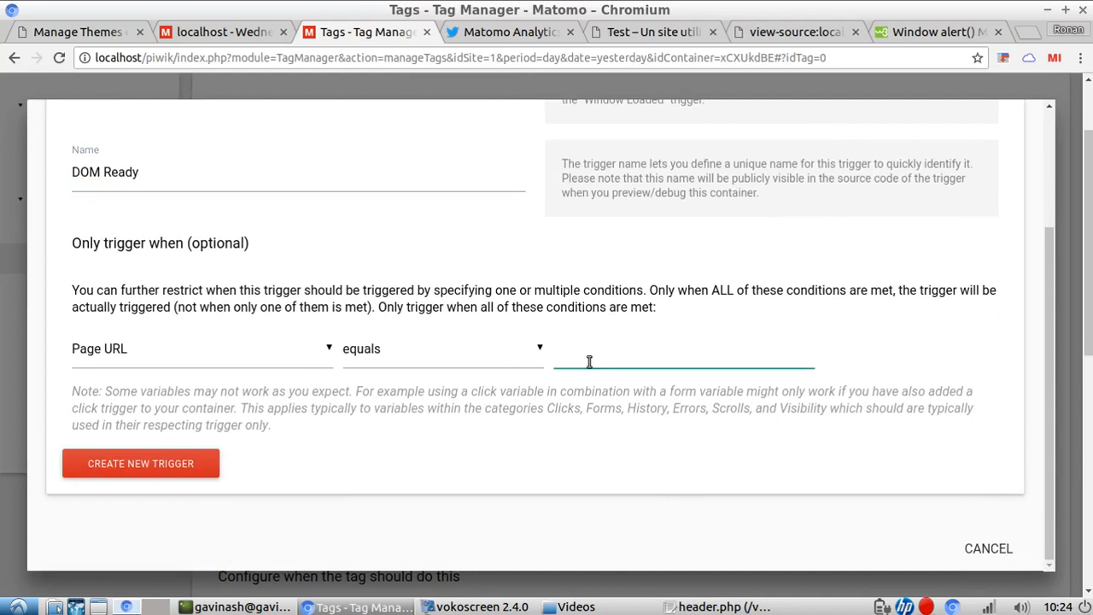
{"action": "left_click", "coordinate": [238, 362]}
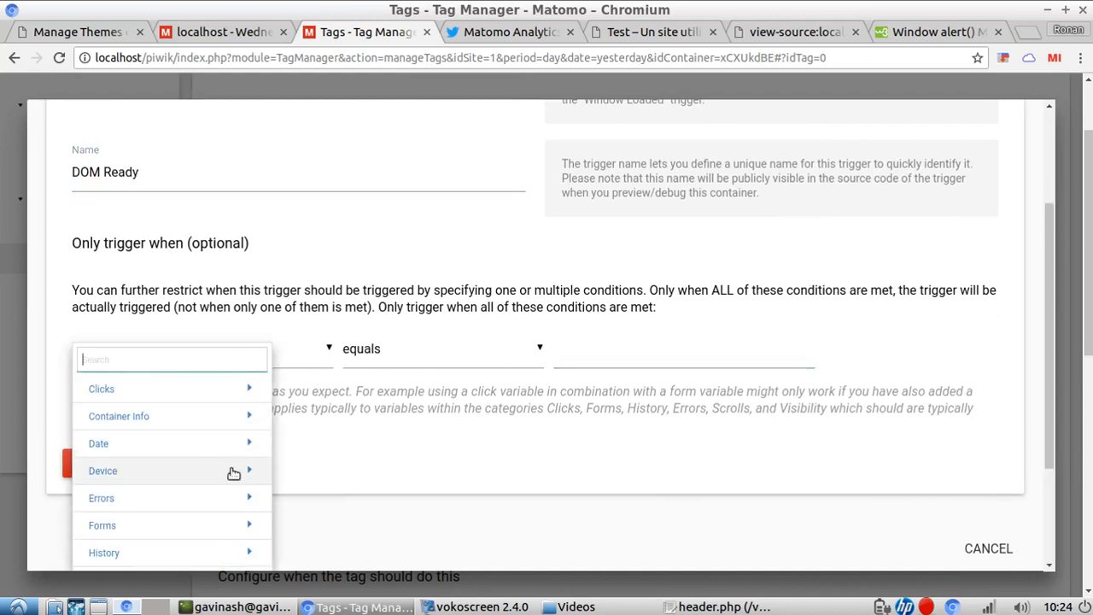
{"action": "left_click", "coordinate": [352, 282]}
{"action": "scroll", "coordinate": [446, 332], "scroll_direction": "up", "scroll_amount": 3}
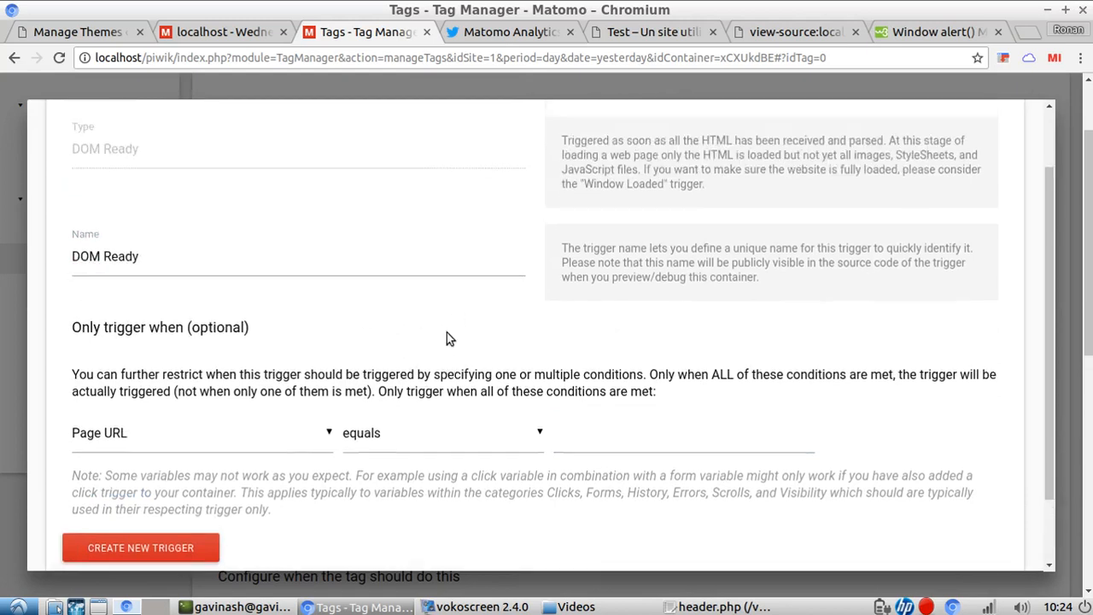
{"action": "left_click", "coordinate": [206, 341]}
{"action": "scroll", "coordinate": [375, 350], "scroll_direction": "down", "scroll_amount": 3}
{"action": "left_click", "coordinate": [214, 506]}
Step: Create the Custom HTML tag with its DOM Ready trigger and check the WordPress Test site
{"action": "scroll", "coordinate": [403, 375], "scroll_direction": "down", "scroll_amount": 2}
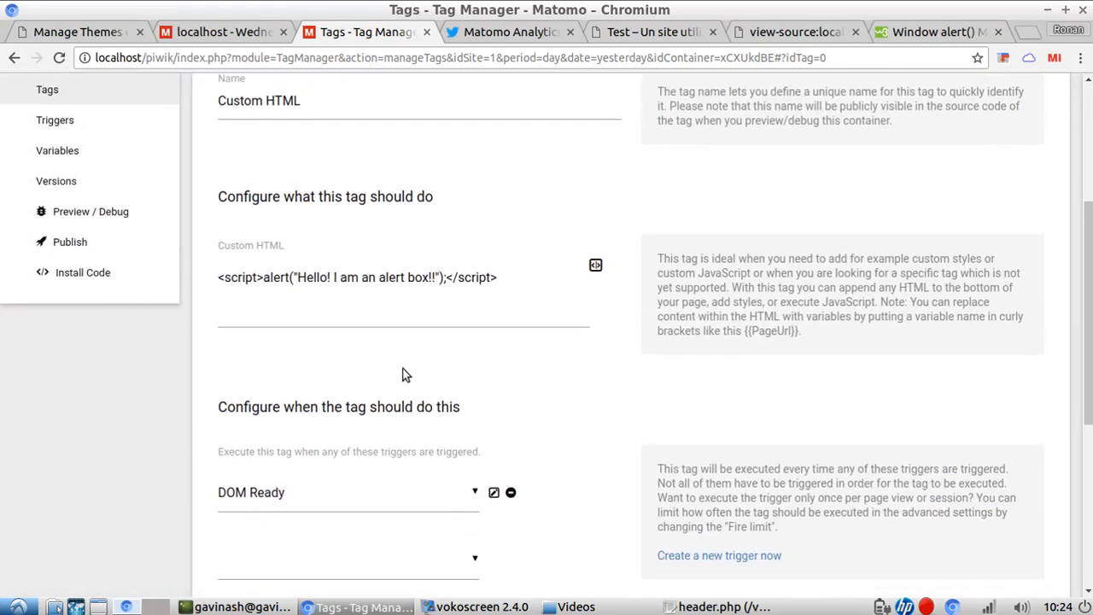
{"action": "scroll", "coordinate": [451, 354], "scroll_direction": "down", "scroll_amount": 5}
{"action": "left_click", "coordinate": [309, 444]}
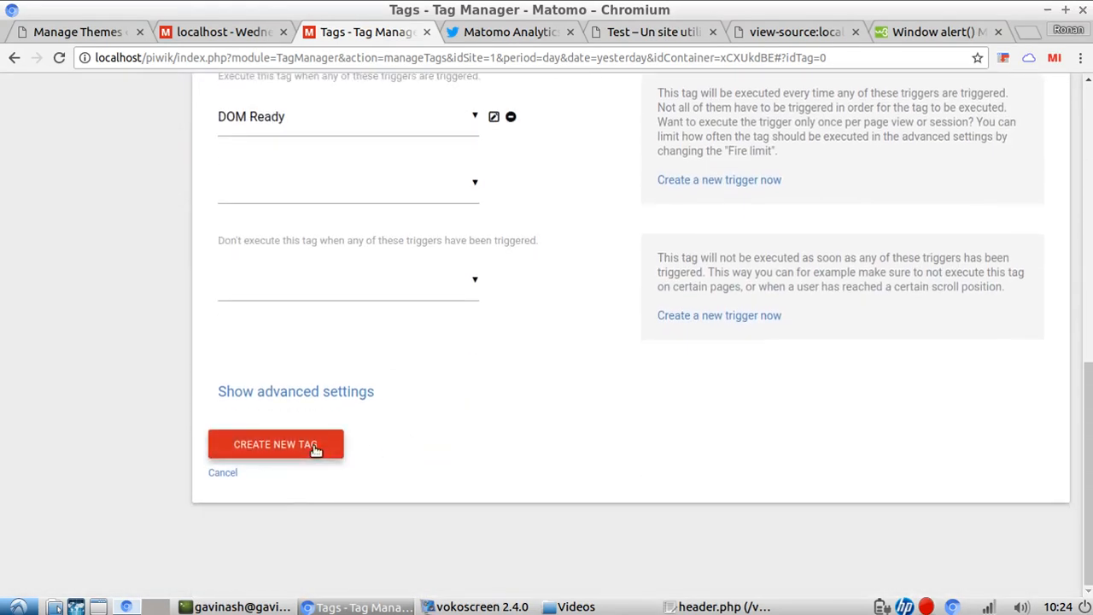
{"action": "scroll", "coordinate": [401, 235], "scroll_direction": "up", "scroll_amount": 2}
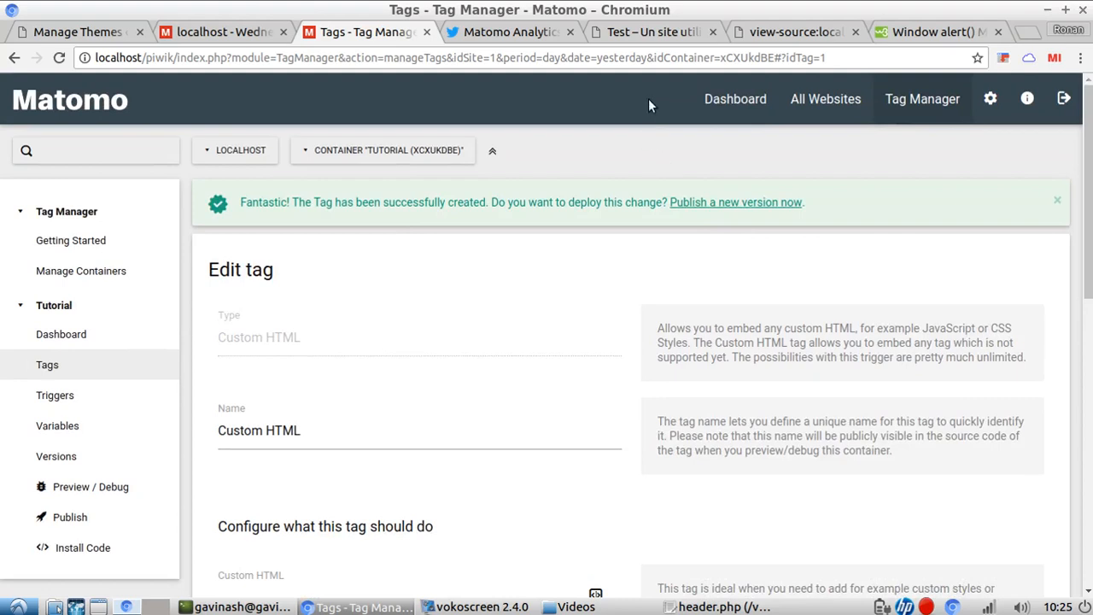
{"action": "left_click", "coordinate": [642, 34]}
{"action": "left_click", "coordinate": [261, 85]}
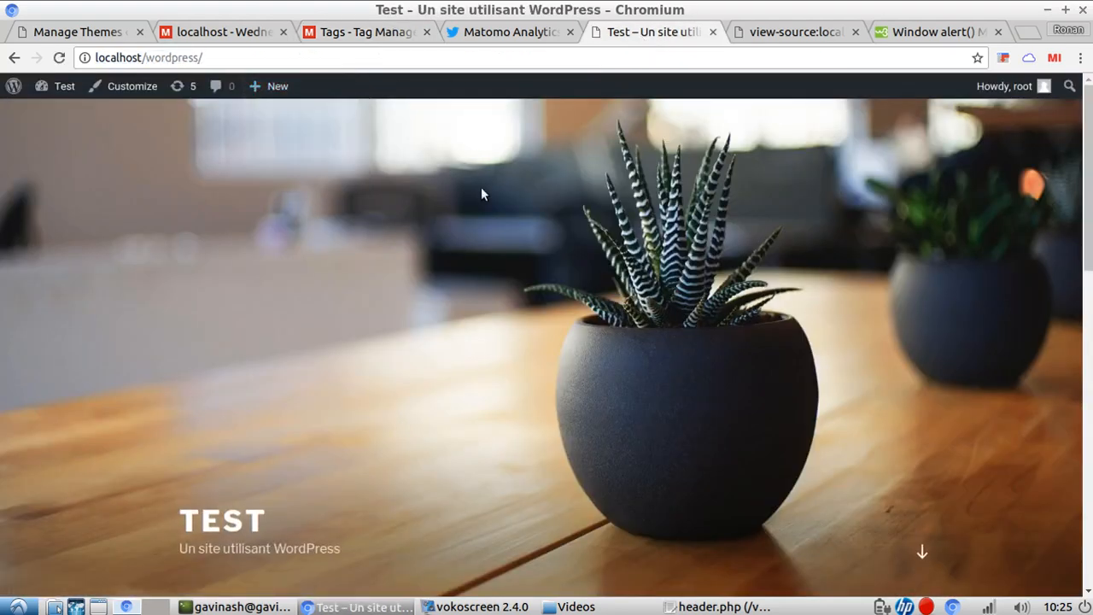
Step: Create container version 1 in Matomo and publish it to the Live environment
{"action": "left_click", "coordinate": [376, 33]}
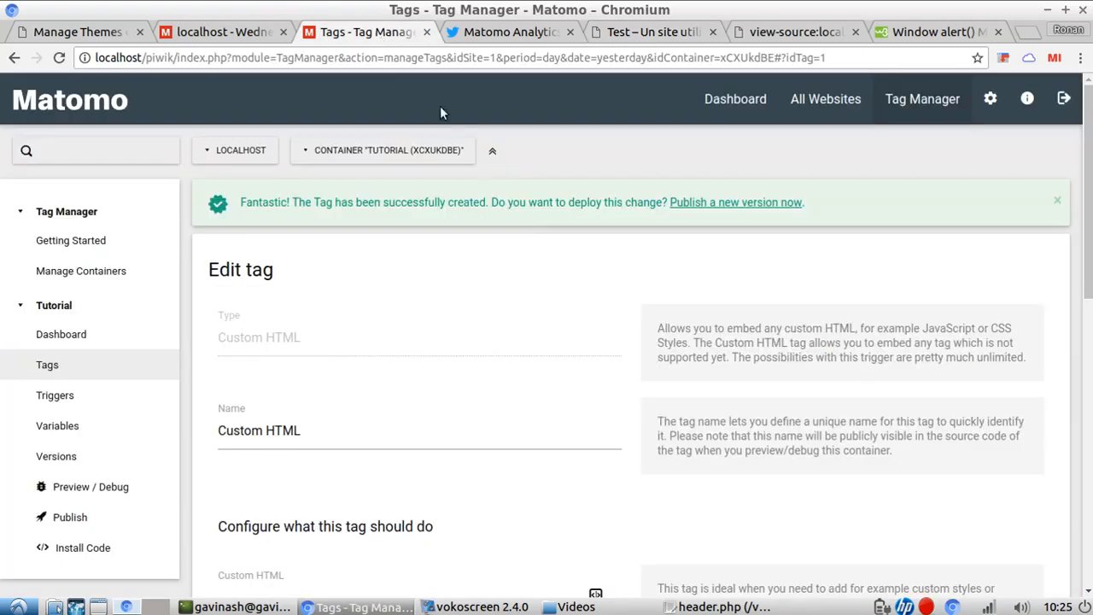
{"action": "left_click", "coordinate": [730, 203]}
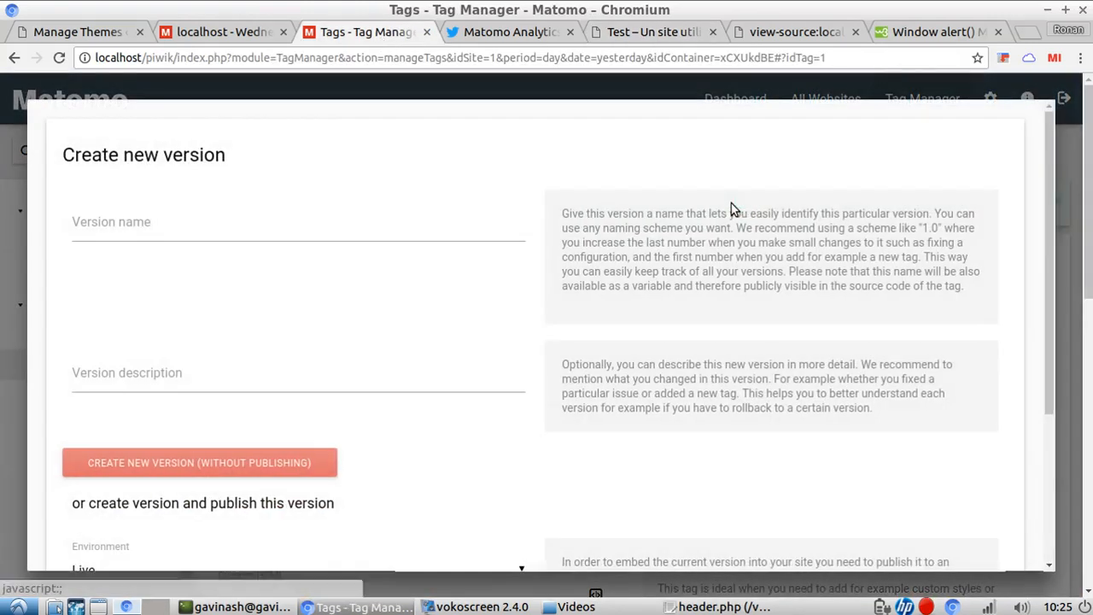
{"action": "left_click", "coordinate": [326, 227]}
{"action": "type", "text": "1"}
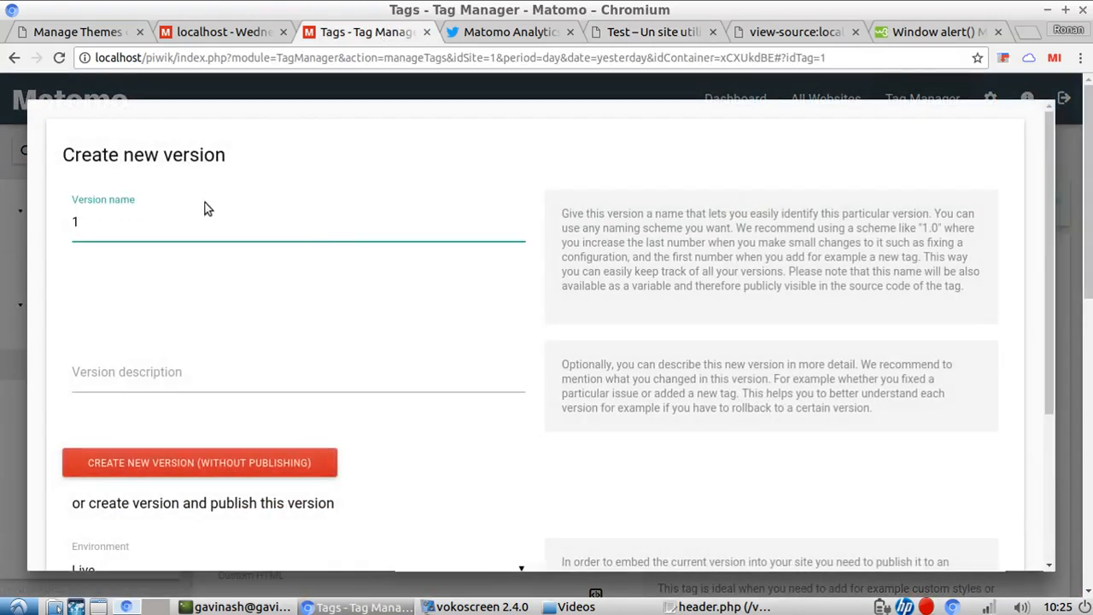
{"action": "scroll", "coordinate": [188, 239], "scroll_direction": "down", "scroll_amount": 5}
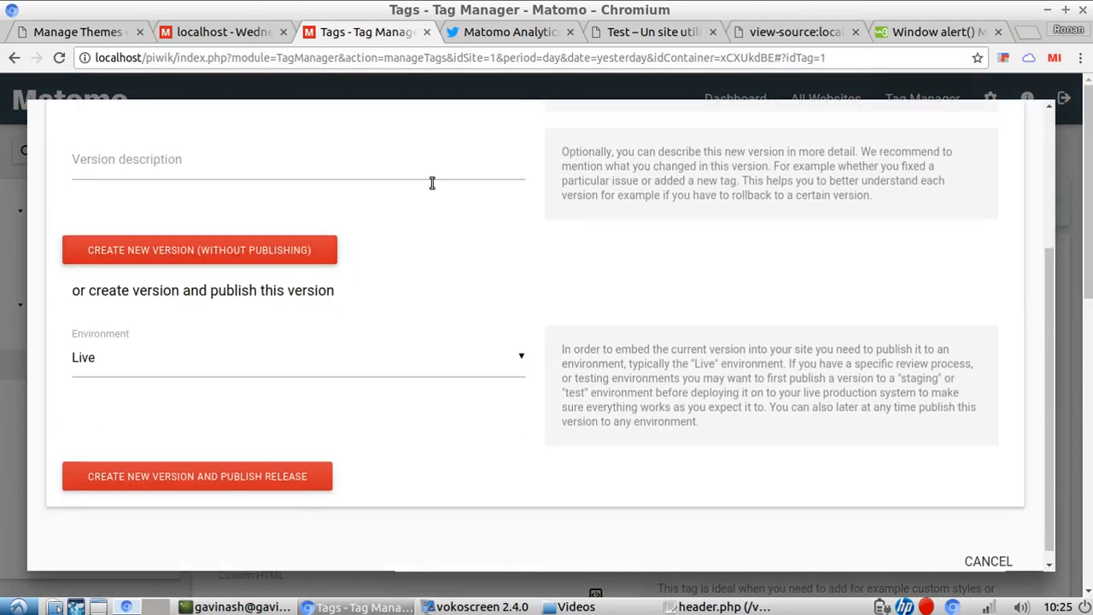
{"action": "scroll", "coordinate": [373, 442], "scroll_direction": "down", "scroll_amount": 1}
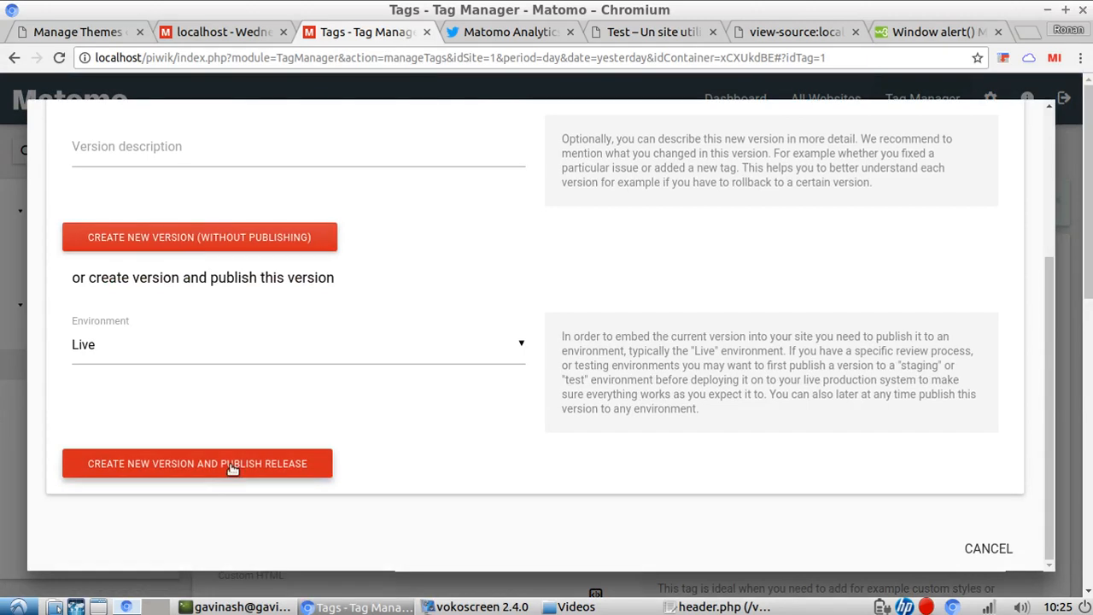
{"action": "left_click", "coordinate": [231, 466]}
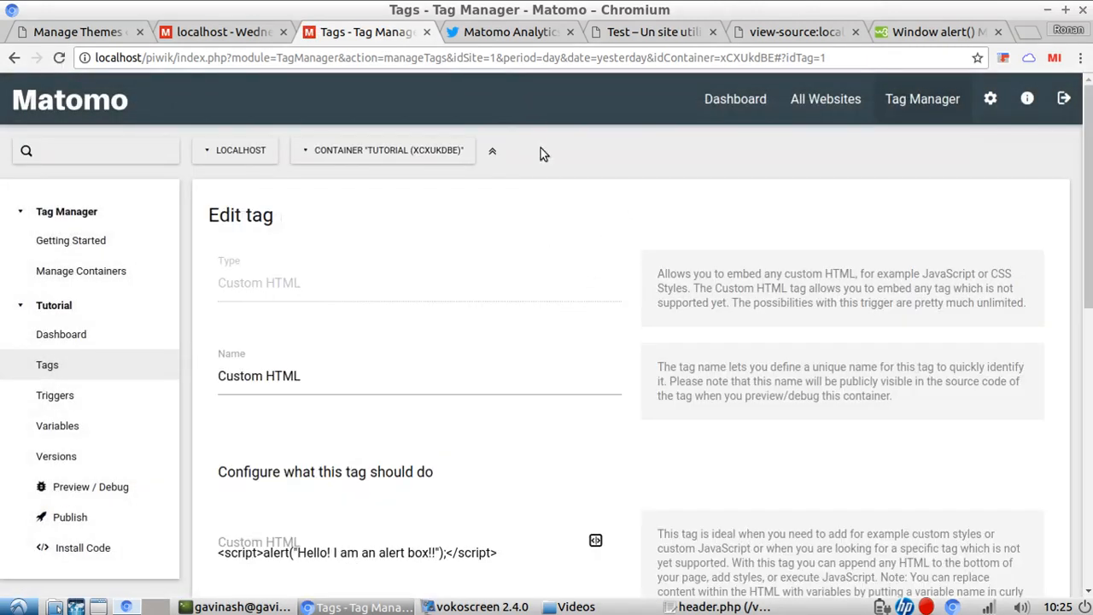
Step: Reload the WordPress home page and look through it to test the published tag
{"action": "left_click", "coordinate": [631, 32]}
{"action": "left_click", "coordinate": [453, 57]}
{"action": "key", "text": "Return"}
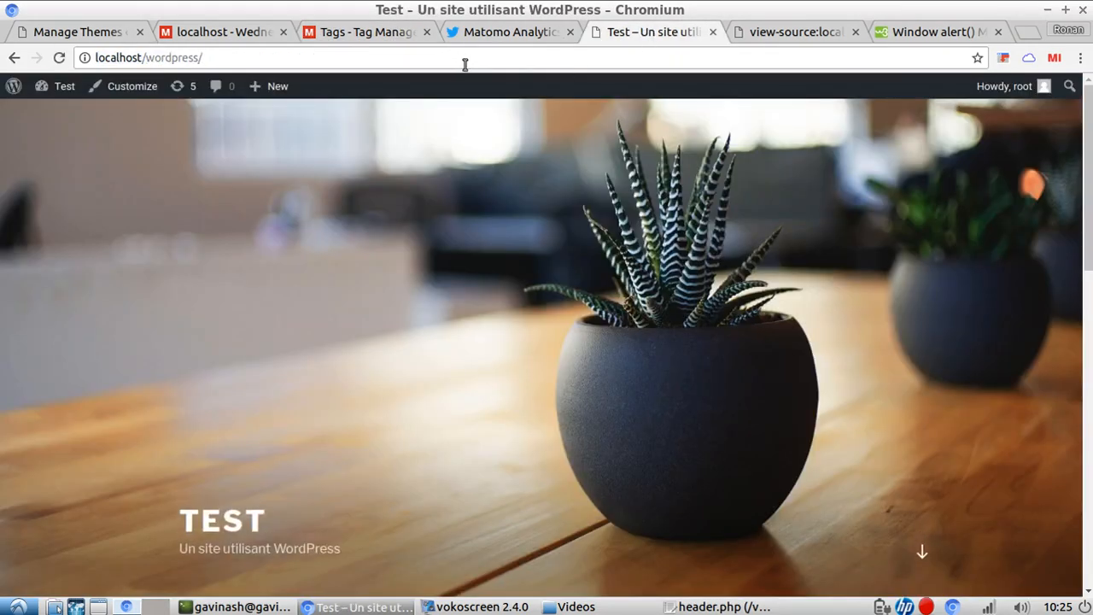
{"action": "scroll", "coordinate": [483, 83], "scroll_direction": "down", "scroll_amount": 7}
{"action": "scroll", "coordinate": [683, 244], "scroll_direction": "up", "scroll_amount": 7}
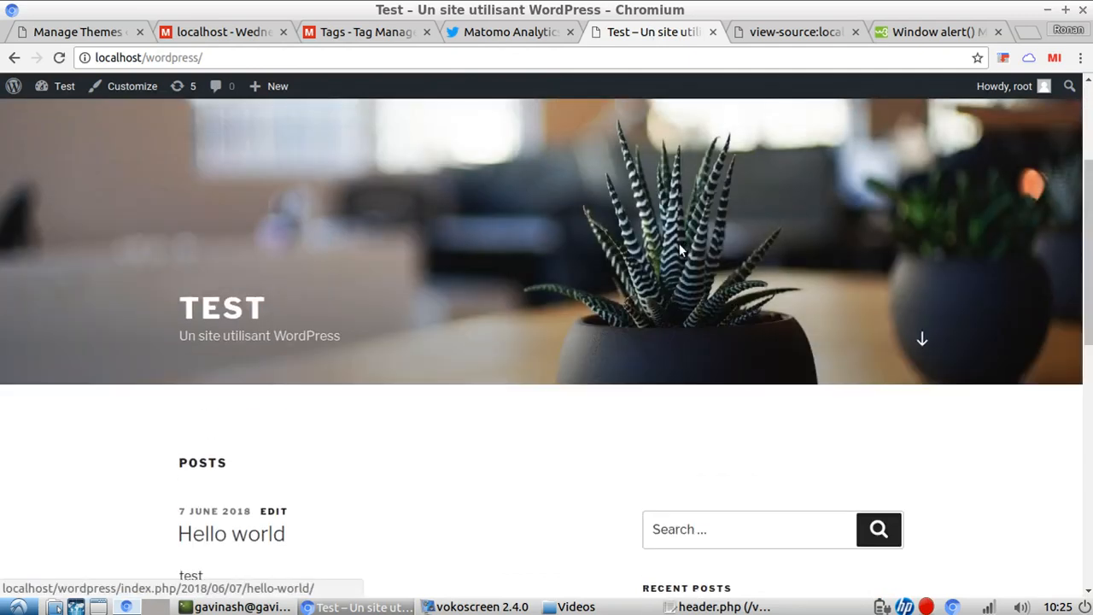
Step: Return to the Custom HTML tag in Matomo and remove its DOM Ready trigger
{"action": "left_click", "coordinate": [367, 31]}
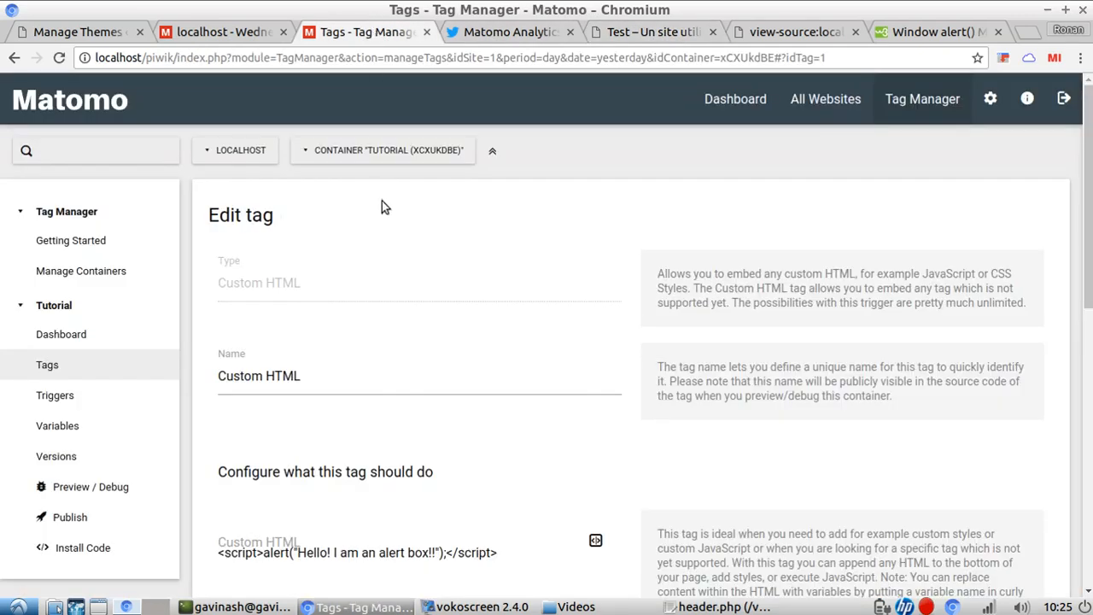
{"action": "scroll", "coordinate": [386, 417], "scroll_direction": "down", "scroll_amount": 6}
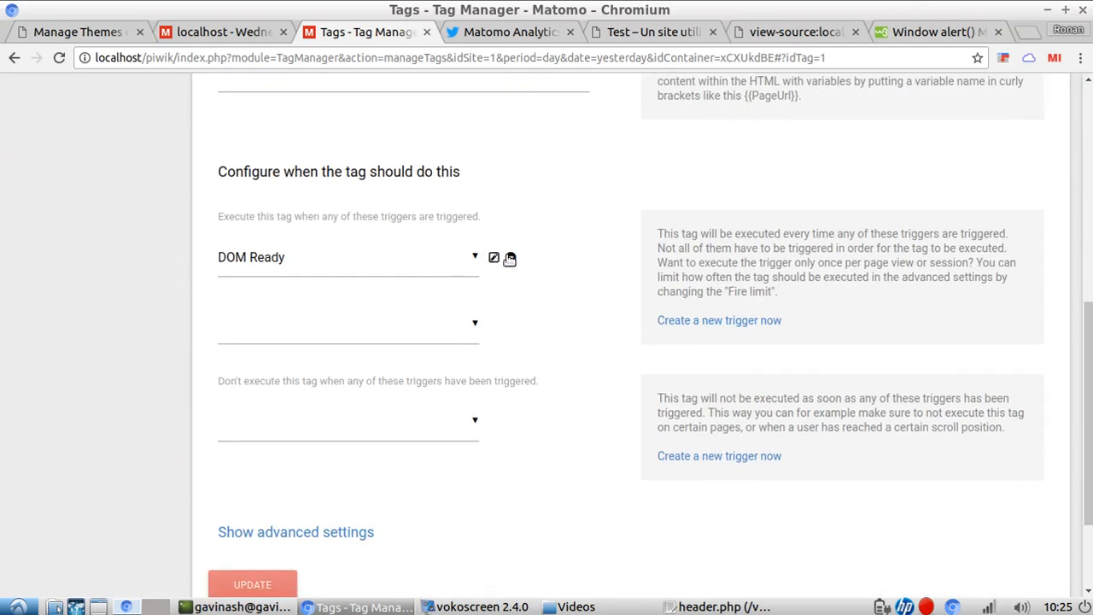
{"action": "left_click", "coordinate": [510, 257]}
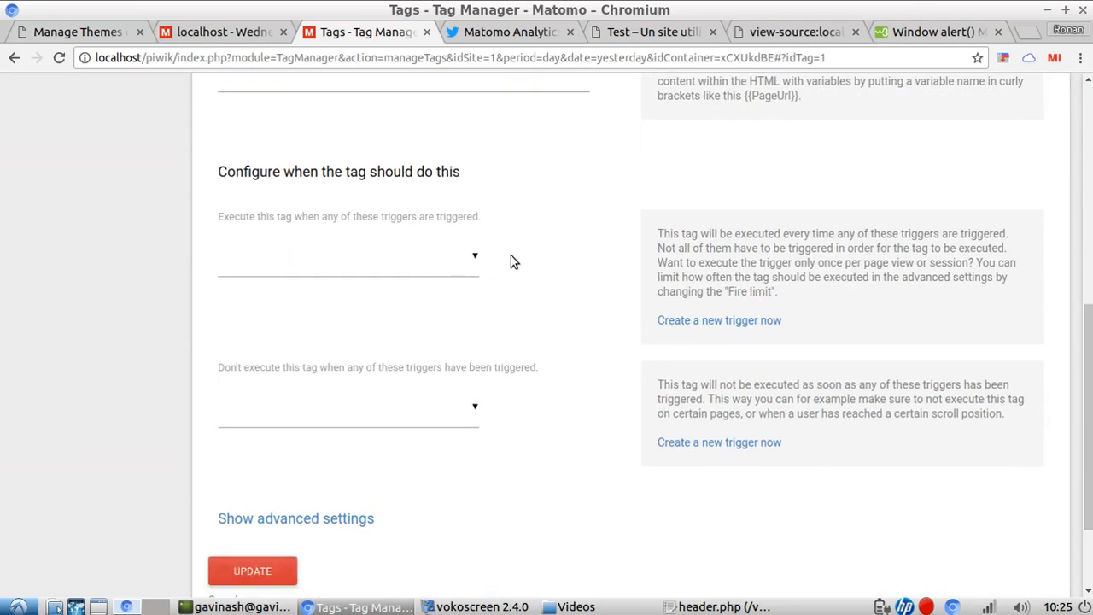
Step: Create a Pageview trigger without conditions for the Custom HTML tag and update the tag
{"action": "left_click", "coordinate": [751, 322]}
{"action": "scroll", "coordinate": [333, 397], "scroll_direction": "down", "scroll_amount": 3}
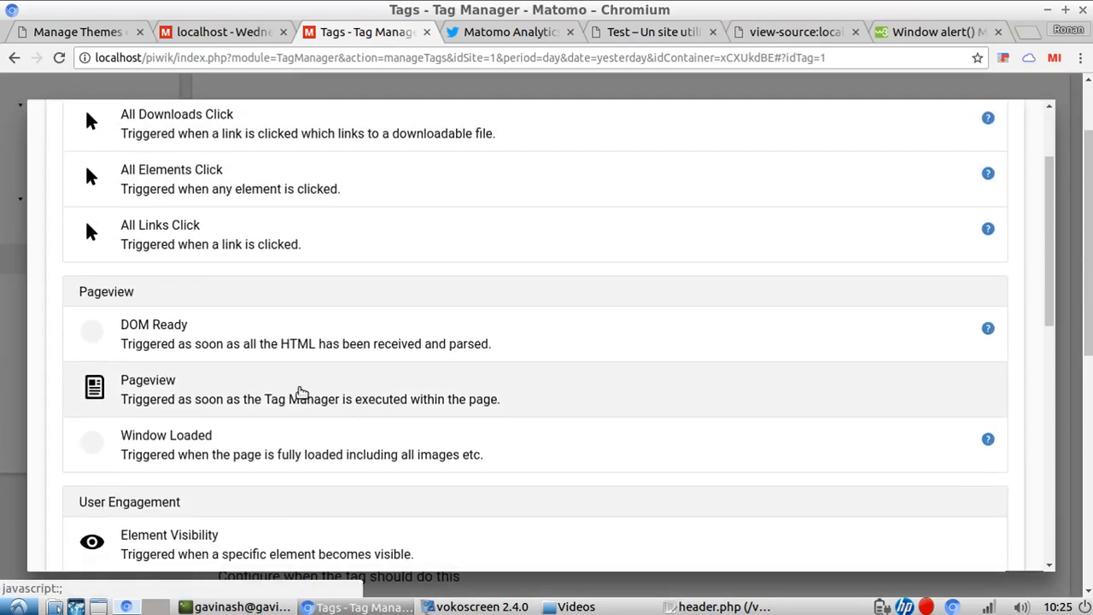
{"action": "left_click", "coordinate": [300, 390]}
{"action": "scroll", "coordinate": [216, 457], "scroll_direction": "down", "scroll_amount": 2}
{"action": "left_click", "coordinate": [141, 463]}
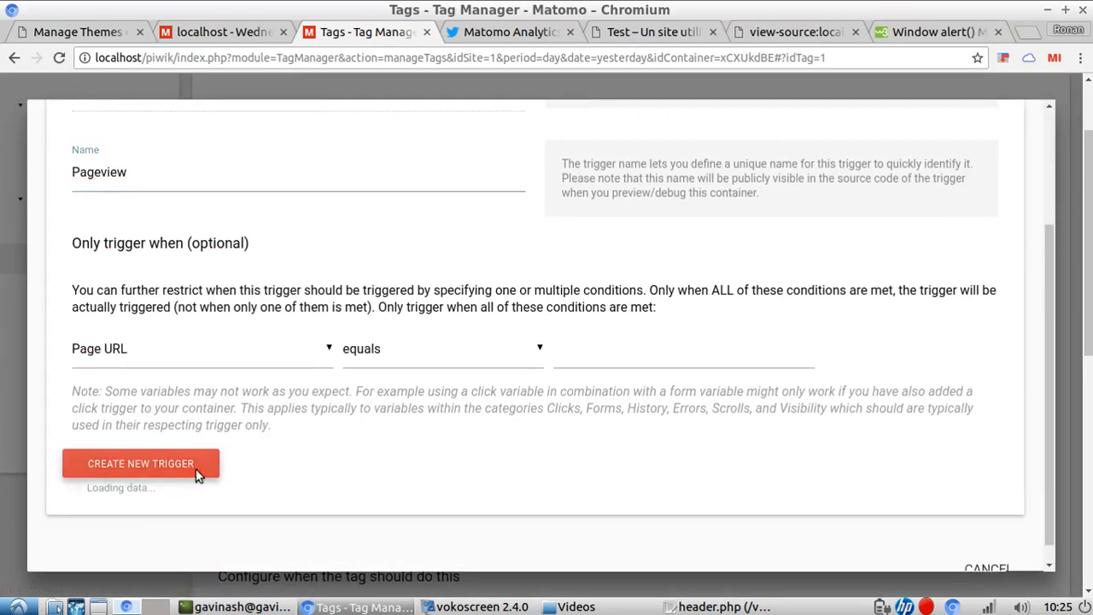
{"action": "scroll", "coordinate": [586, 203], "scroll_direction": "up", "scroll_amount": 2}
{"action": "scroll", "coordinate": [585, 202], "scroll_direction": "down", "scroll_amount": 8}
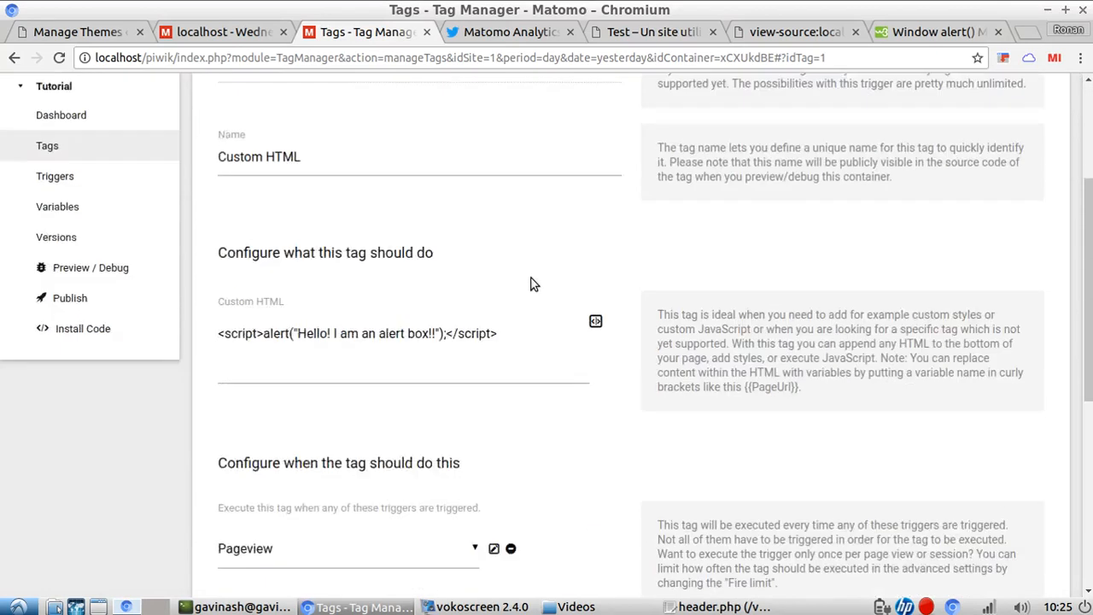
{"action": "left_click", "coordinate": [254, 450]}
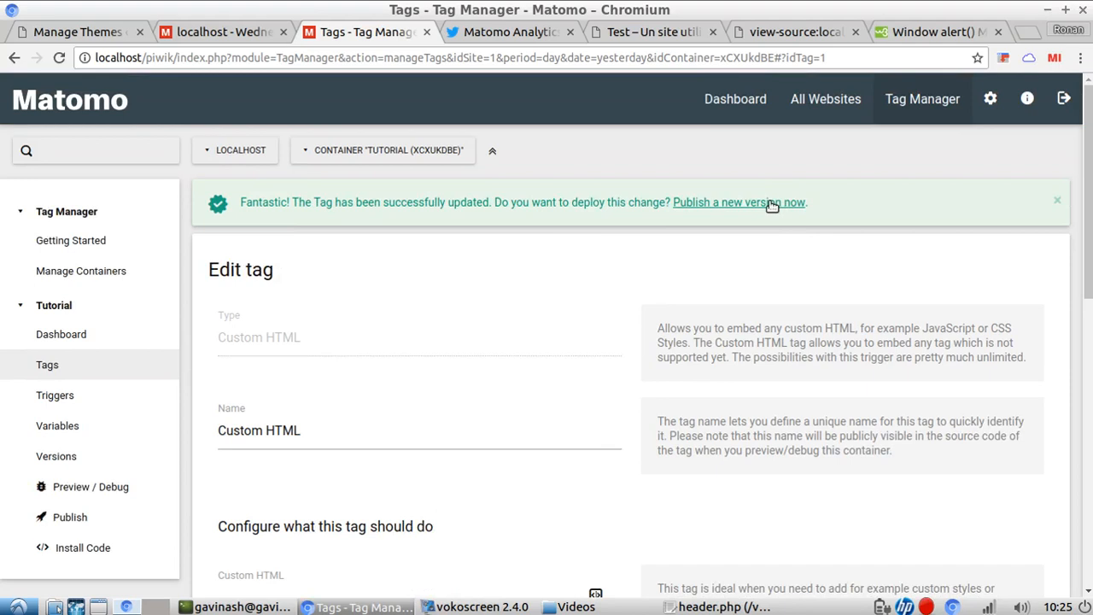
Step: Create container version 2 and publish it to the Live environment
{"action": "left_click", "coordinate": [769, 202]}
{"action": "scroll", "coordinate": [334, 408], "scroll_direction": "down", "scroll_amount": 3}
{"action": "scroll", "coordinate": [333, 403], "scroll_direction": "up", "scroll_amount": 3}
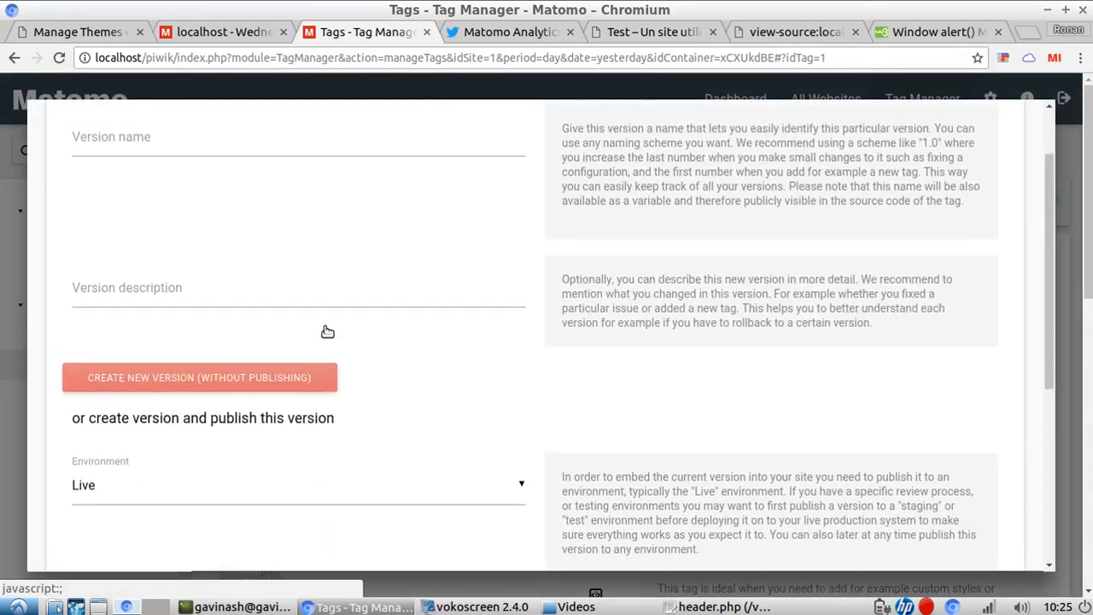
{"action": "left_click", "coordinate": [285, 214]}
{"action": "type", "text": "2"}
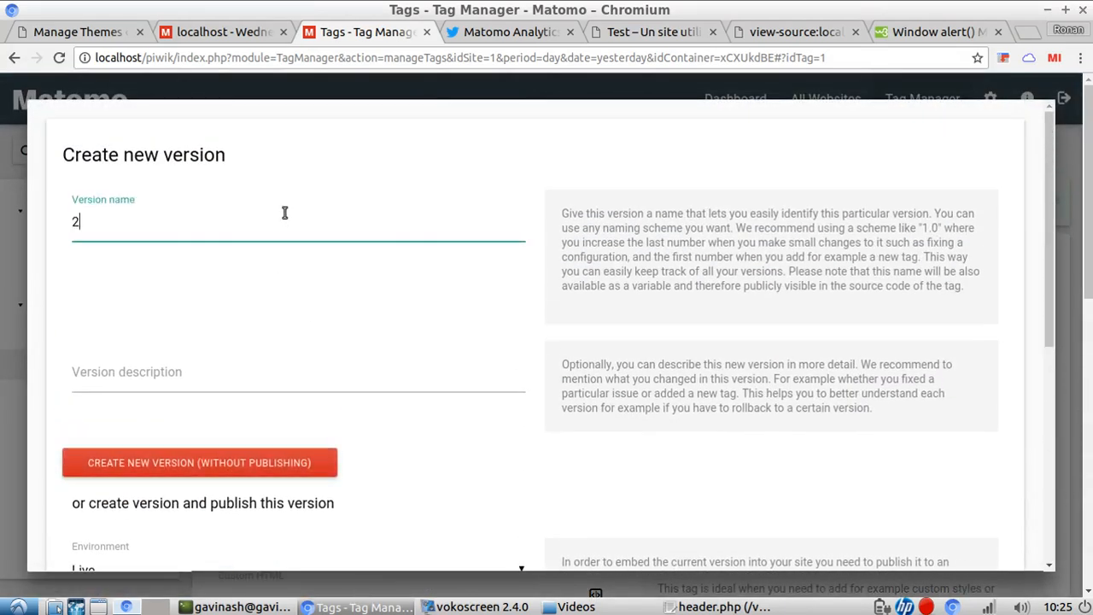
{"action": "scroll", "coordinate": [383, 327], "scroll_direction": "down", "scroll_amount": 4}
{"action": "left_click", "coordinate": [179, 354]}
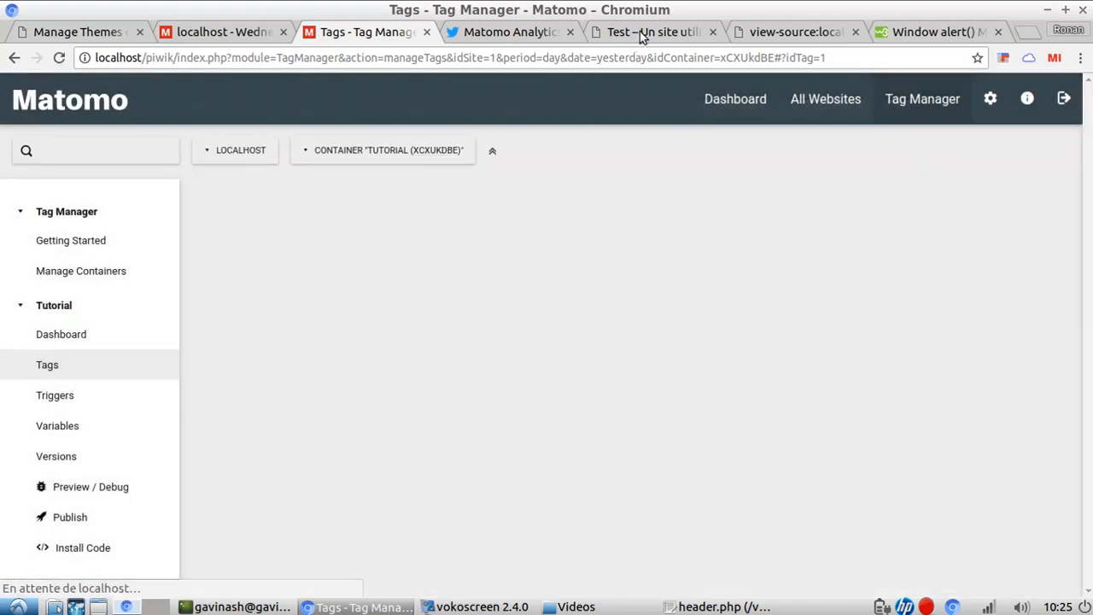
Step: Reload the WordPress home page to test the Pageview-triggered tag and dismiss the alert
{"action": "left_click", "coordinate": [654, 34]}
{"action": "left_click", "coordinate": [546, 58]}
{"action": "key", "text": "Return"}
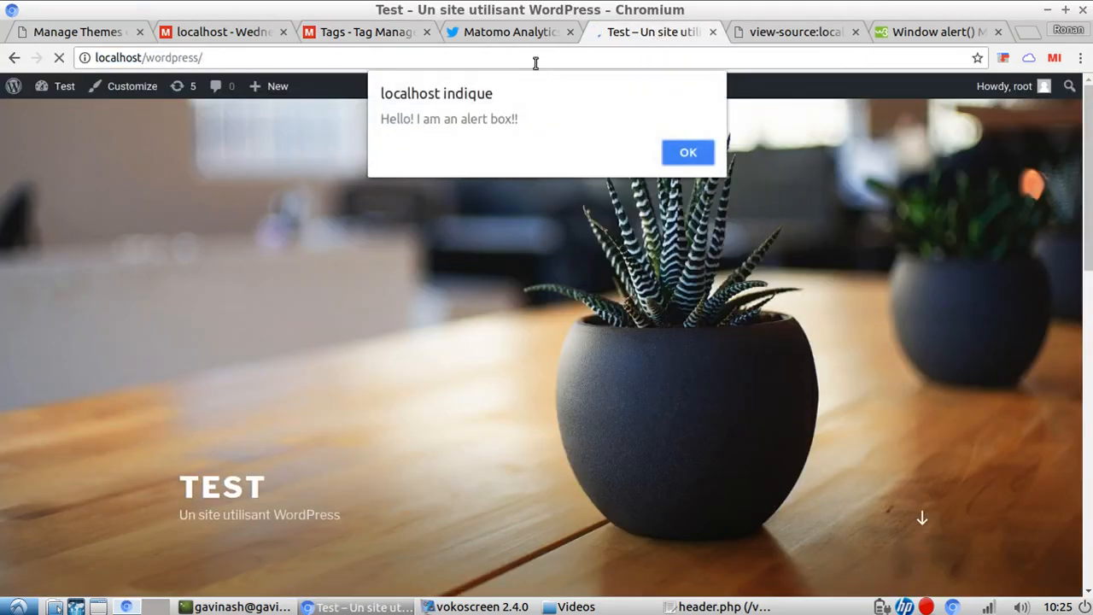
{"action": "left_click", "coordinate": [674, 152]}
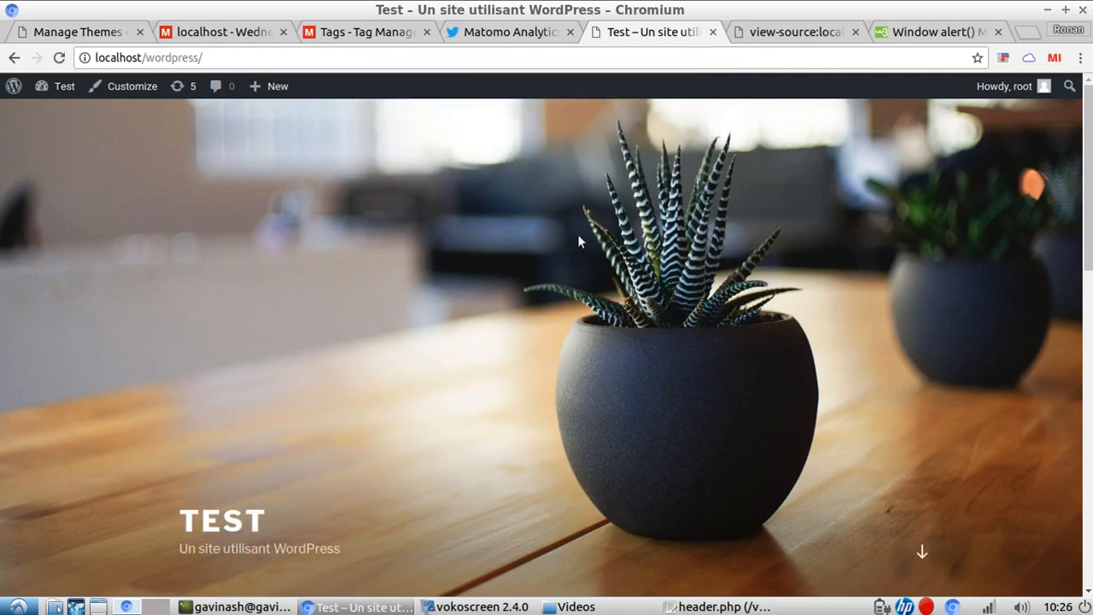
Step: Test the alert on the Hello world post too, and return to the tag in Matomo
{"action": "scroll", "coordinate": [427, 287], "scroll_direction": "down", "scroll_amount": 10}
{"action": "scroll", "coordinate": [341, 291], "scroll_direction": "up", "scroll_amount": 3}
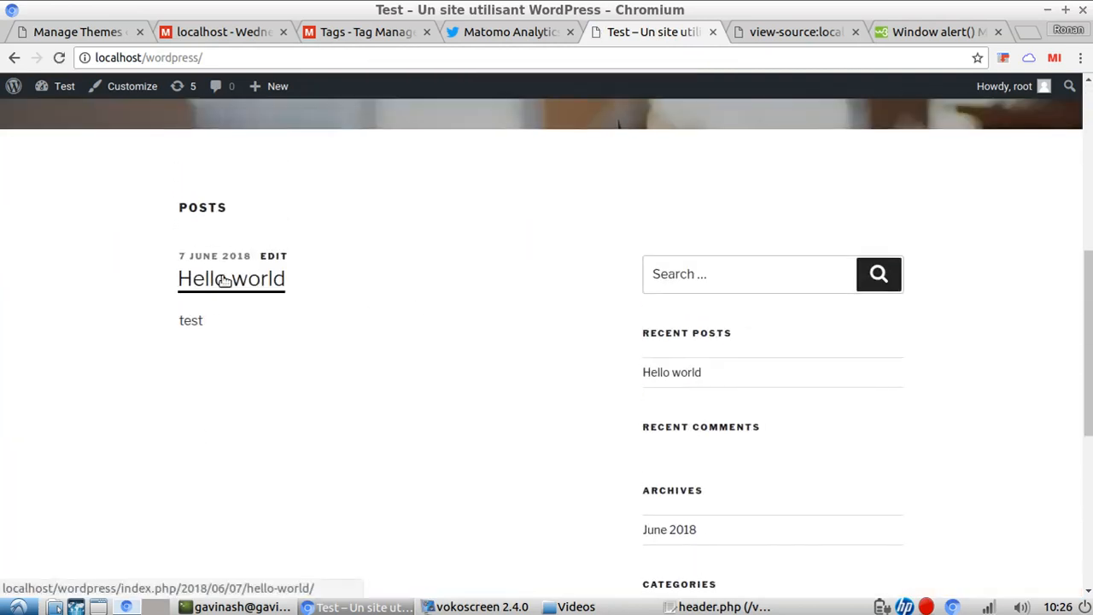
{"action": "left_click", "coordinate": [223, 280]}
{"action": "left_click", "coordinate": [690, 152]}
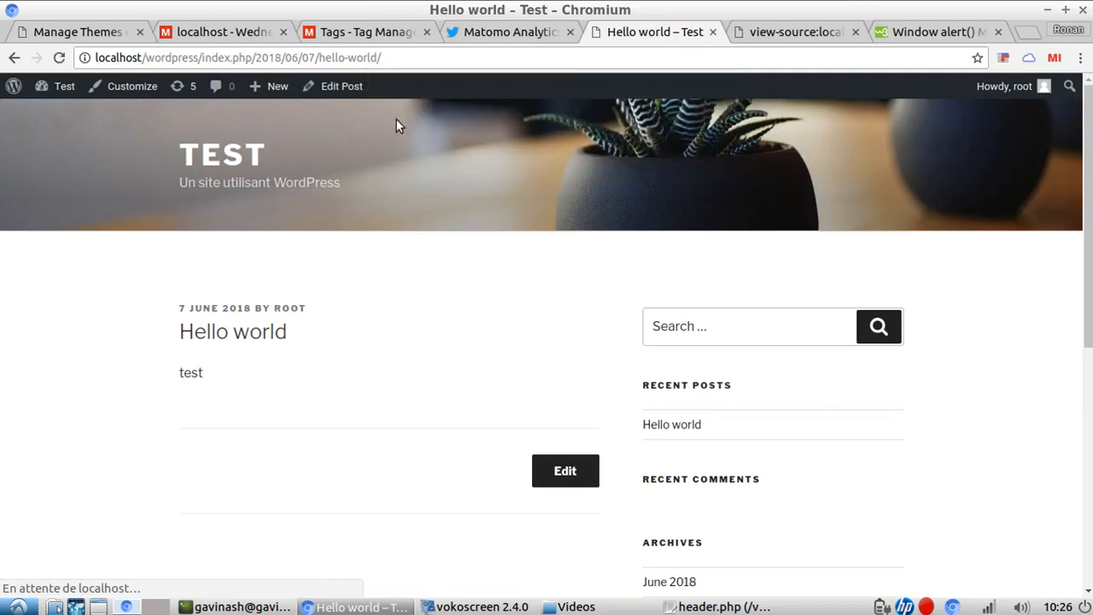
{"action": "left_click", "coordinate": [342, 31]}
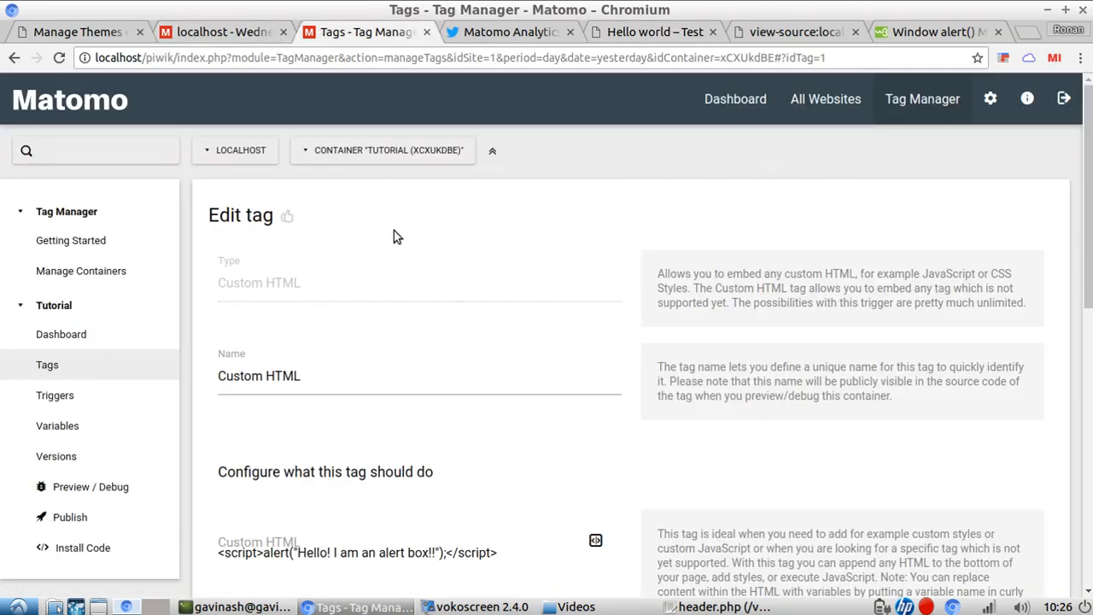
Step: Change the alert text in the Custom HTML tag's script to "Hello we are on "
{"action": "scroll", "coordinate": [469, 348], "scroll_direction": "down", "scroll_amount": 3}
{"action": "left_click", "coordinate": [401, 295]}
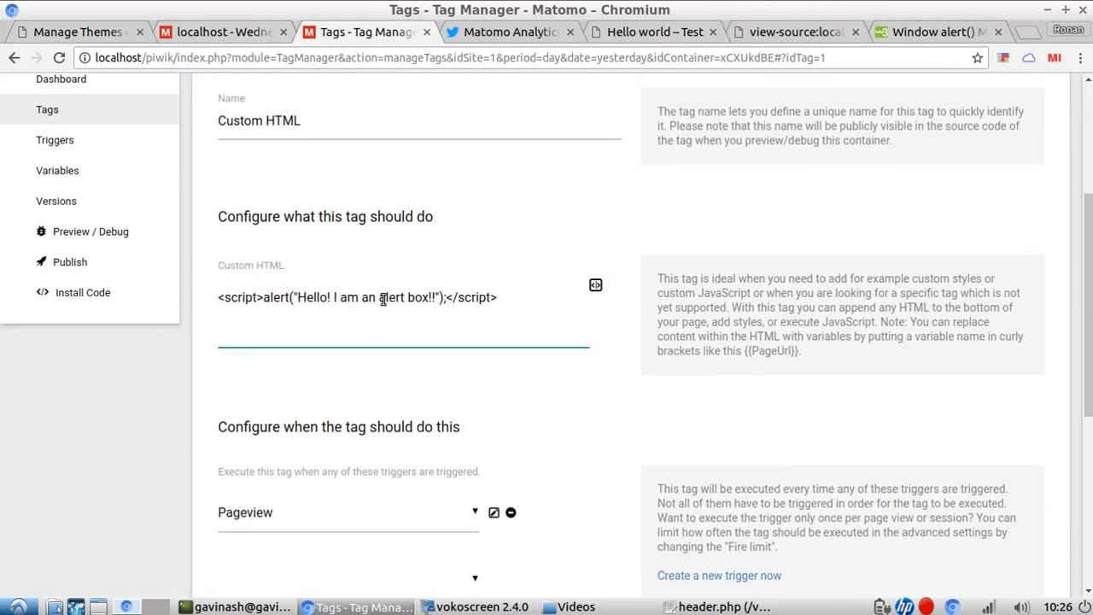
{"action": "left_click_drag", "start_coordinate": [332, 296], "coordinate": [430, 296]}
{"action": "key", "text": "BackSpace"}
{"action": "key", "text": "BackSpace"}
{"action": "key", "text": "BackSpace"}
{"action": "key", "text": "Delete"}
{"action": "type", "text": "we are on"}
Step: Insert the Weekday variable at the end of the alert message and update the tag
{"action": "left_click", "coordinate": [593, 283]}
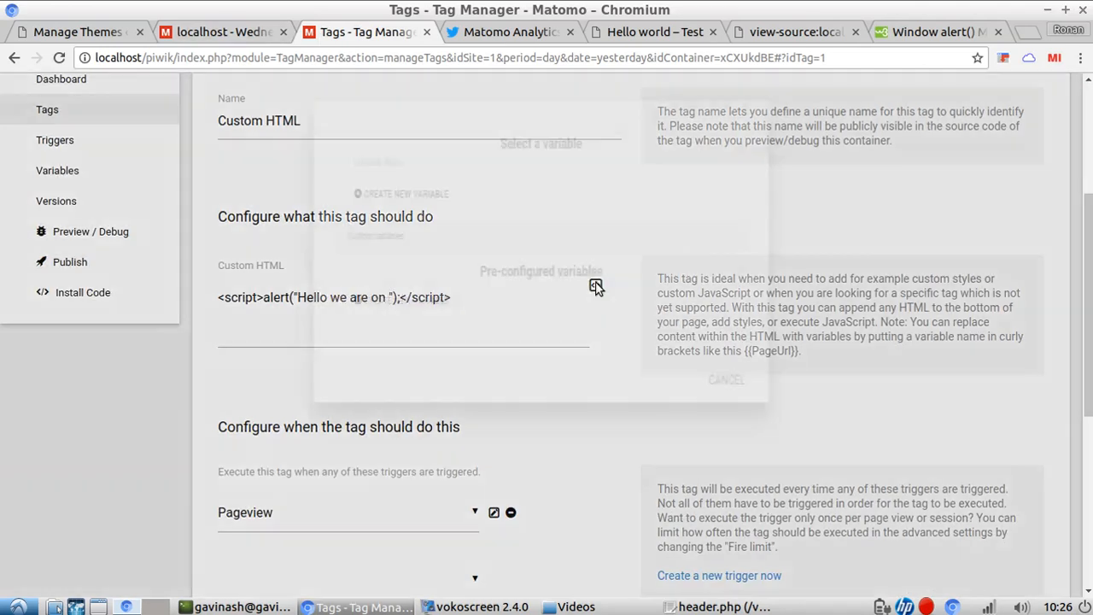
{"action": "scroll", "coordinate": [564, 350], "scroll_direction": "down", "scroll_amount": 3}
{"action": "scroll", "coordinate": [483, 358], "scroll_direction": "down", "scroll_amount": 5}
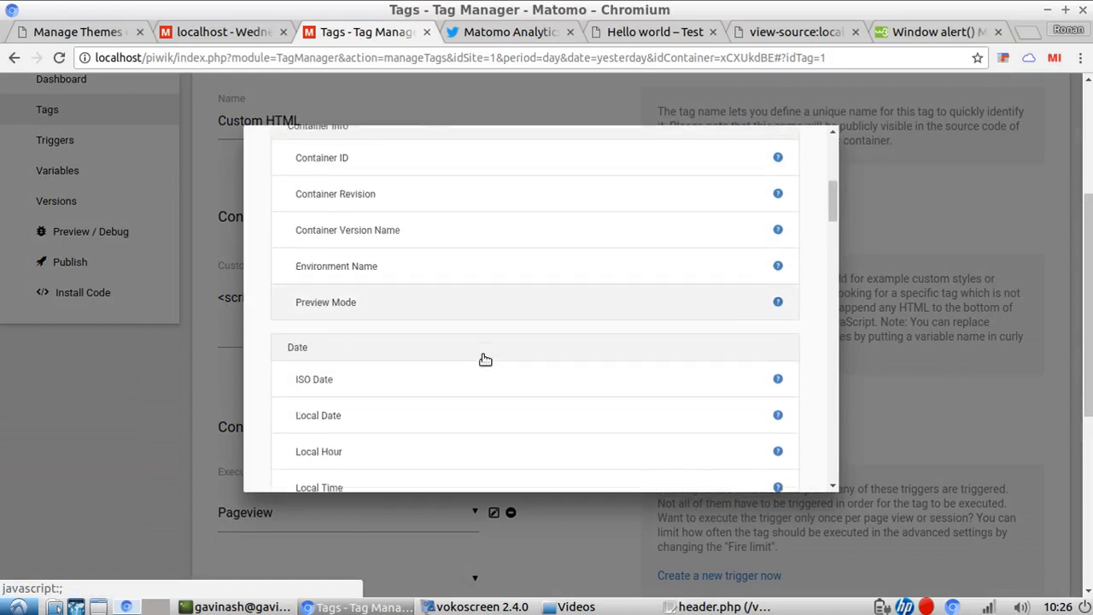
{"action": "scroll", "coordinate": [485, 349], "scroll_direction": "up", "scroll_amount": 2}
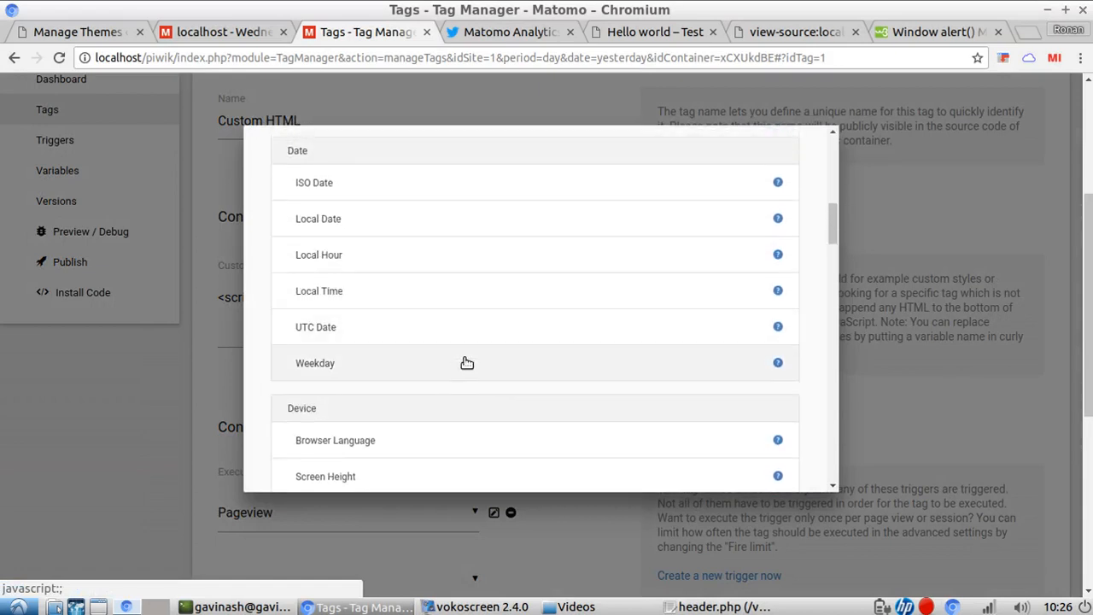
{"action": "left_click", "coordinate": [456, 364]}
{"action": "scroll", "coordinate": [568, 376], "scroll_direction": "down", "scroll_amount": 4}
{"action": "scroll", "coordinate": [572, 388], "scroll_direction": "down", "scroll_amount": 2}
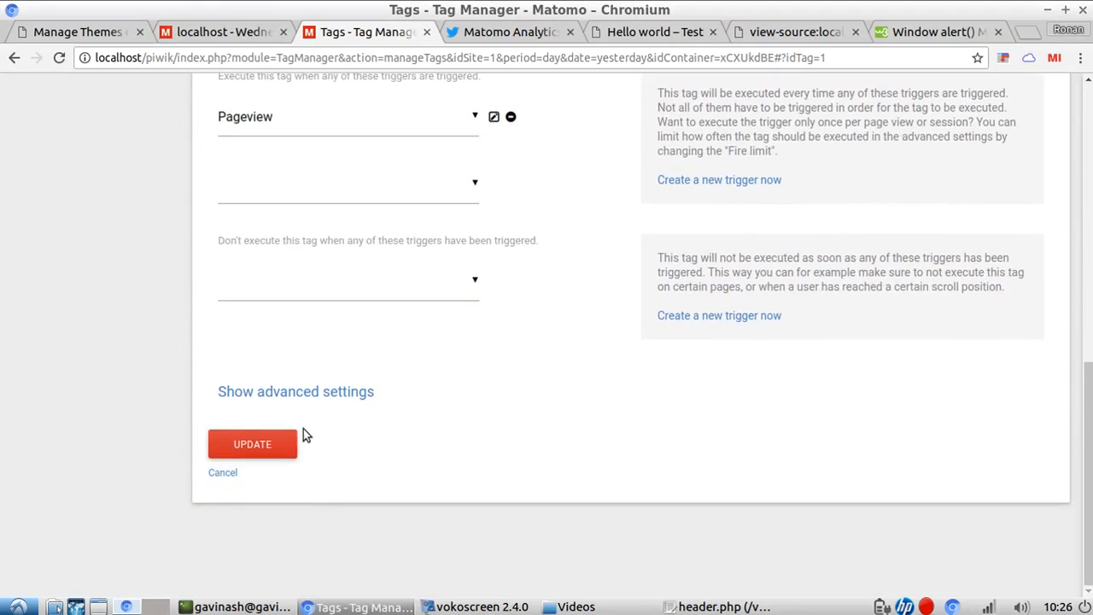
{"action": "left_click", "coordinate": [261, 443]}
Step: Create container version 3 from the updated tag and publish it
{"action": "scroll", "coordinate": [649, 358], "scroll_direction": "up", "scroll_amount": 3}
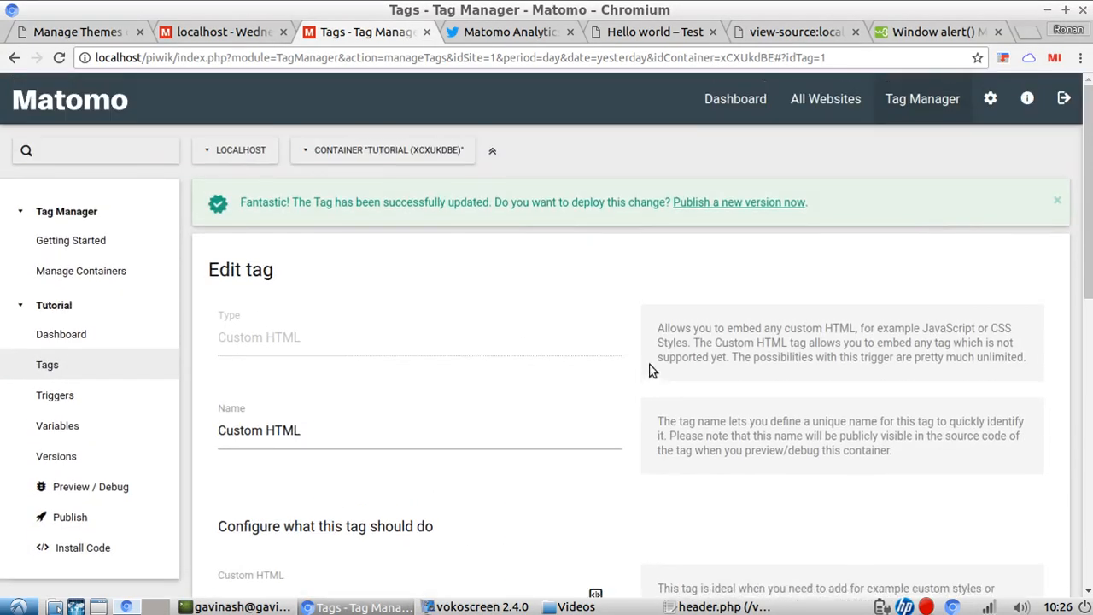
{"action": "left_click", "coordinate": [758, 203]}
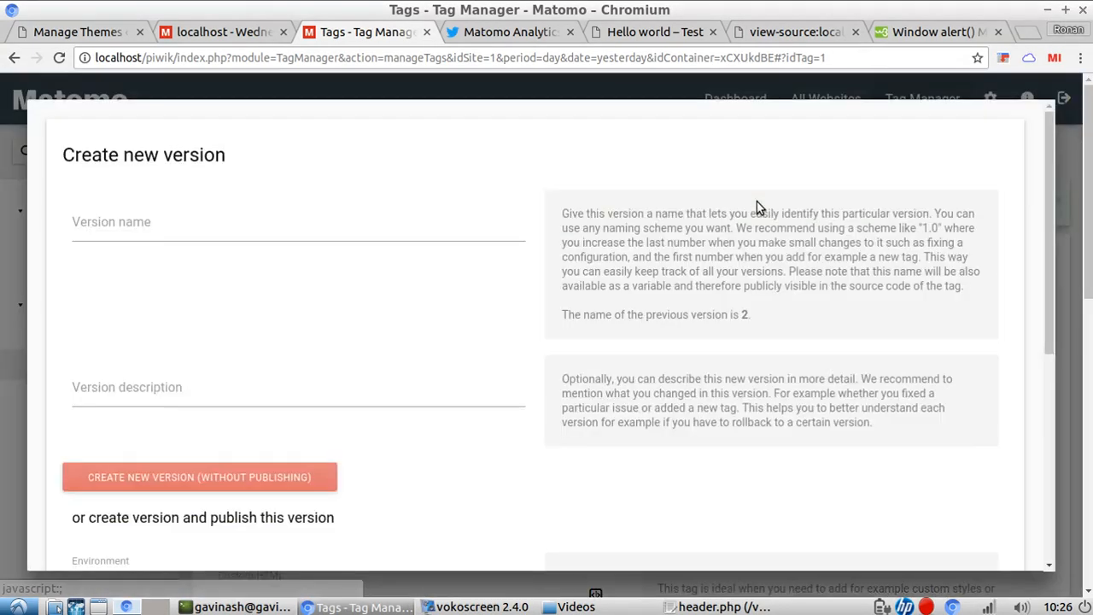
{"action": "type", "text": "3"}
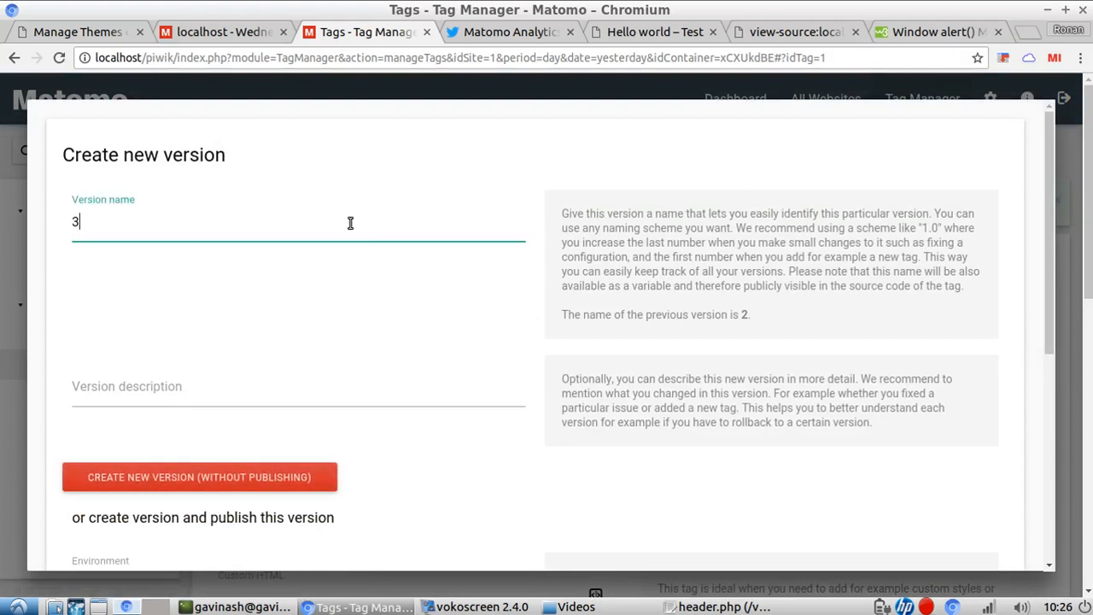
{"action": "scroll", "coordinate": [350, 223], "scroll_direction": "down", "scroll_amount": 5}
{"action": "left_click", "coordinate": [341, 316]}
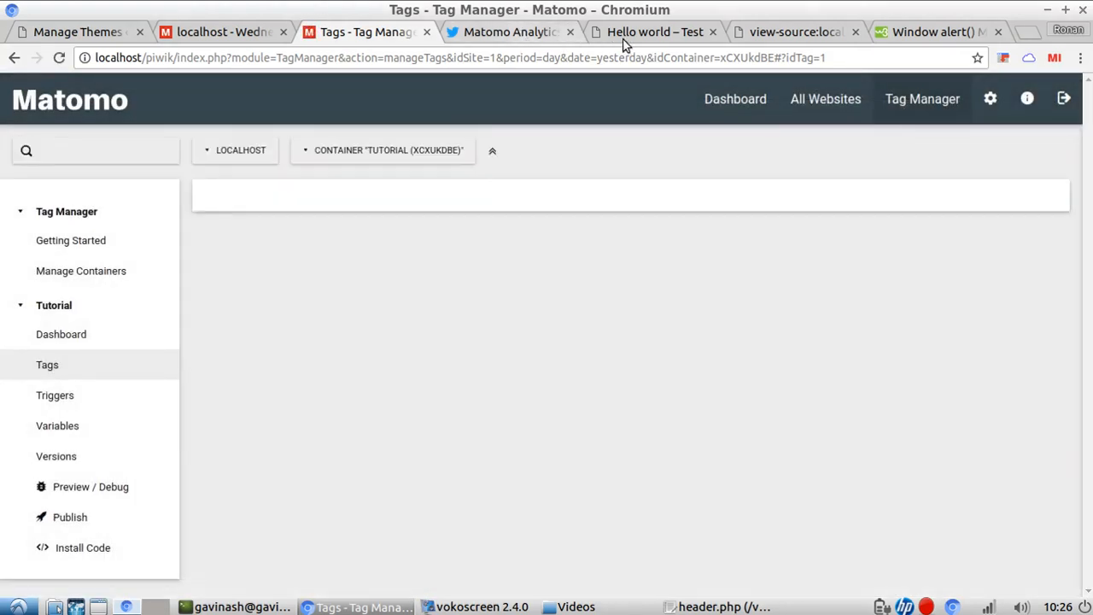
Step: Reload the Hello world post to test the weekday alert, and dismiss it
{"action": "left_click", "coordinate": [637, 35]}
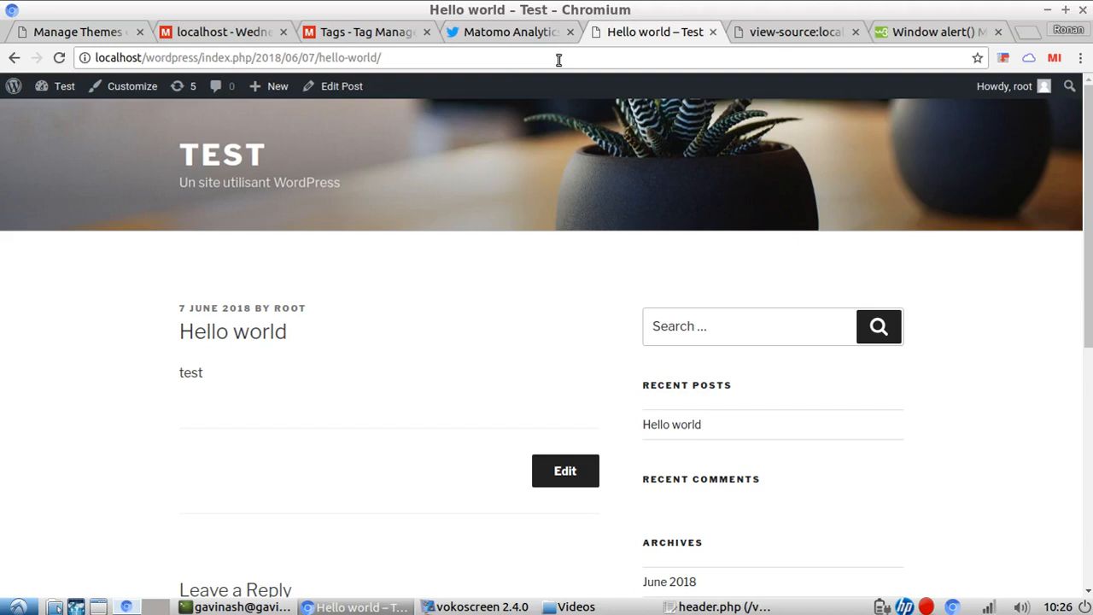
{"action": "left_click", "coordinate": [517, 58]}
{"action": "key", "text": "Return"}
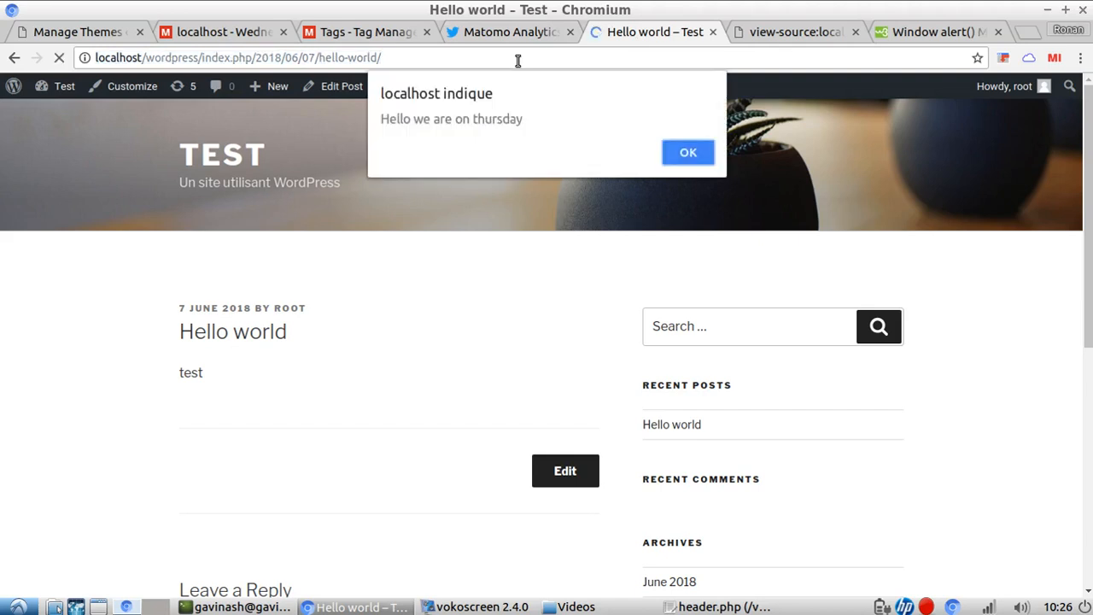
{"action": "left_click", "coordinate": [679, 156]}
Step: Return to Matomo's tag list for the Tutorial container and delete the Custom HTML tag
{"action": "left_click", "coordinate": [367, 32]}
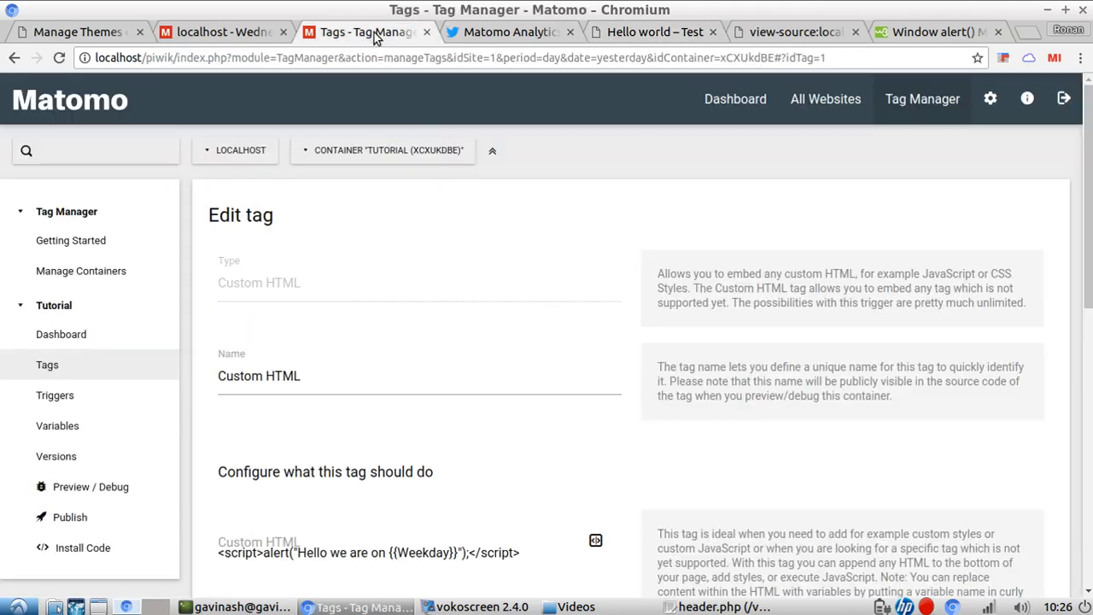
{"action": "scroll", "coordinate": [575, 390], "scroll_direction": "down", "scroll_amount": 8}
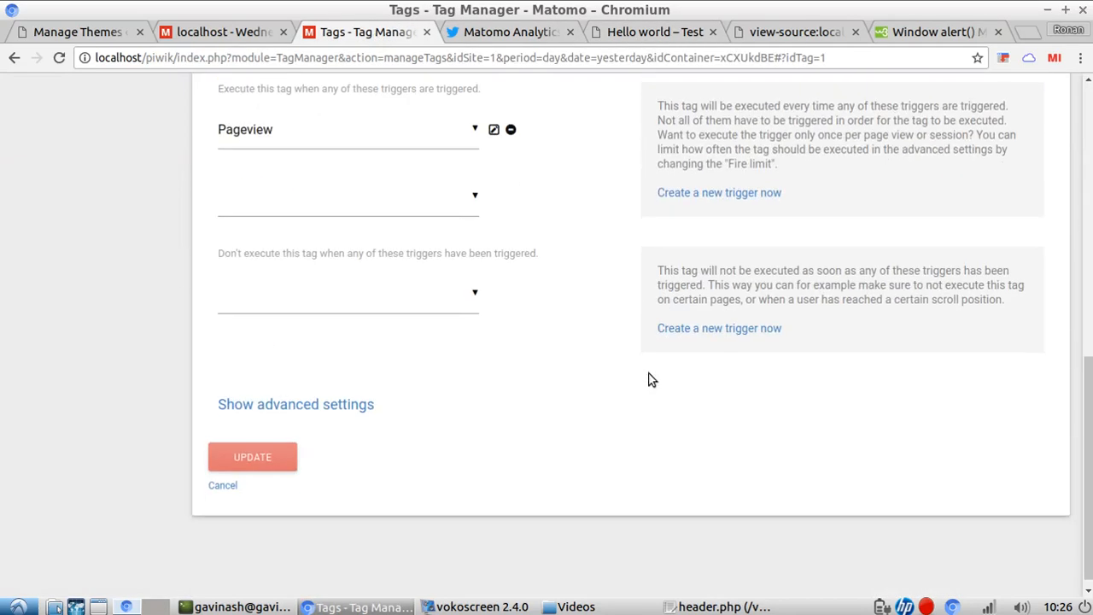
{"action": "scroll", "coordinate": [290, 433], "scroll_direction": "up", "scroll_amount": 3}
{"action": "scroll", "coordinate": [317, 432], "scroll_direction": "up", "scroll_amount": 5}
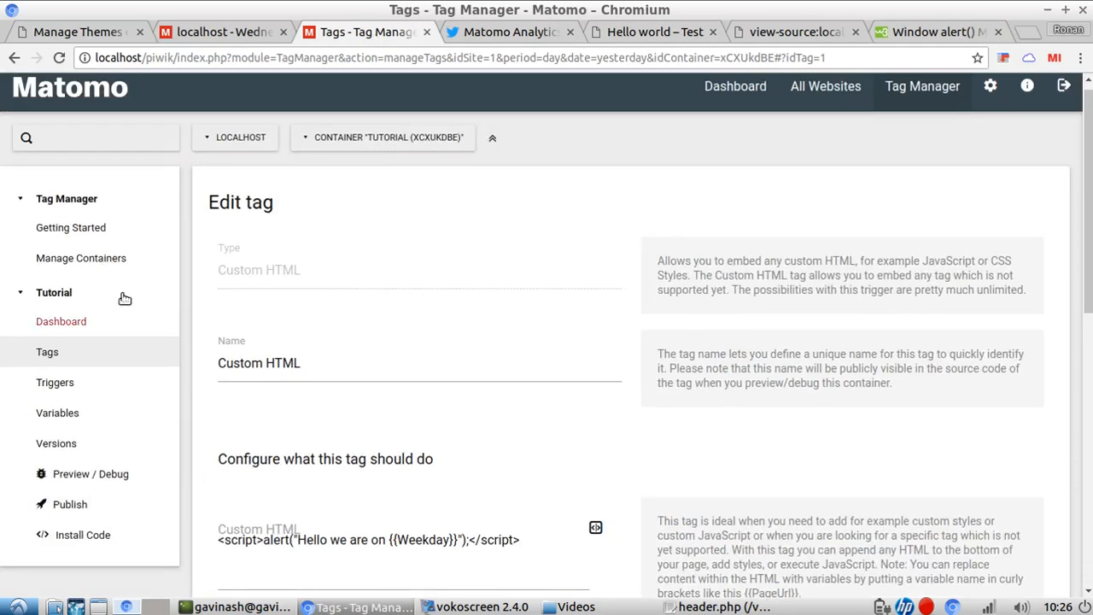
{"action": "left_click", "coordinate": [90, 358]}
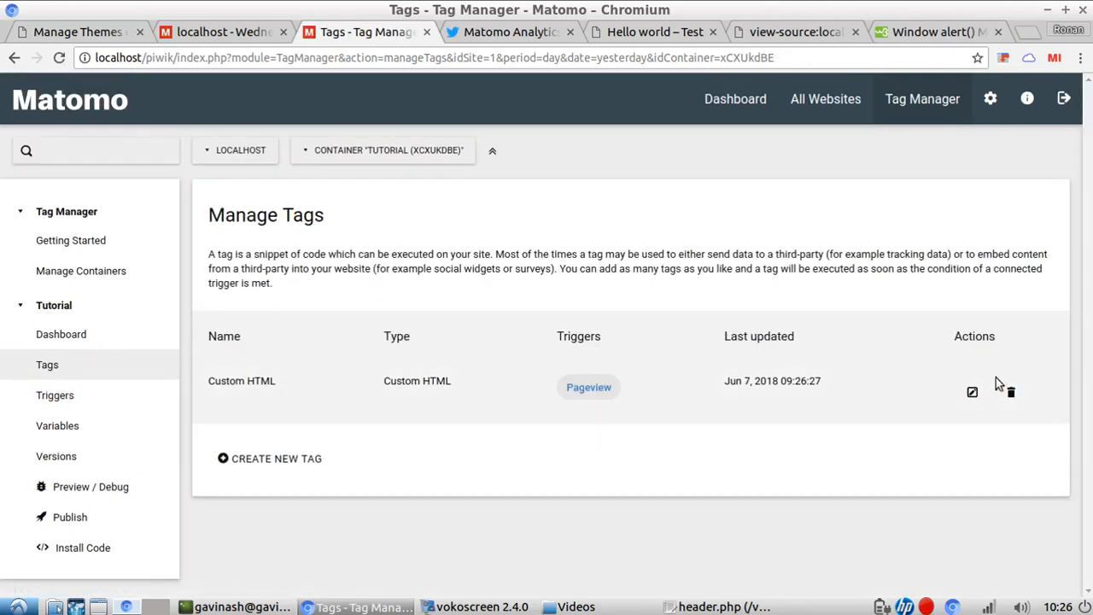
{"action": "left_click", "coordinate": [1013, 393]}
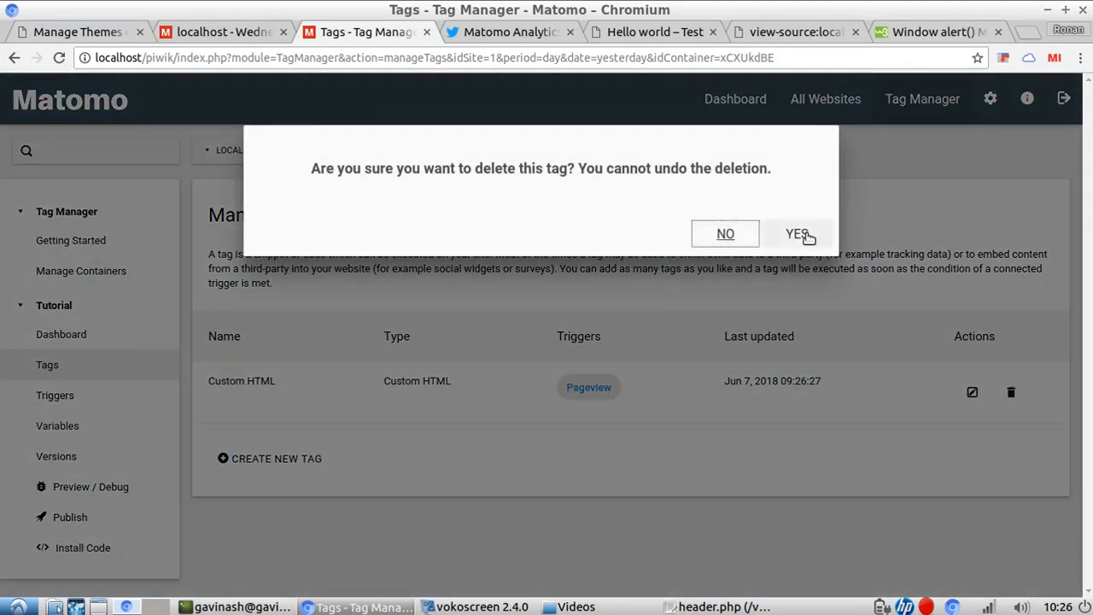
{"action": "left_click", "coordinate": [796, 233]}
Step: Start a new Matomo Analytics tag and open the creation of a new Matomo configuration for it
{"action": "left_click", "coordinate": [313, 445]}
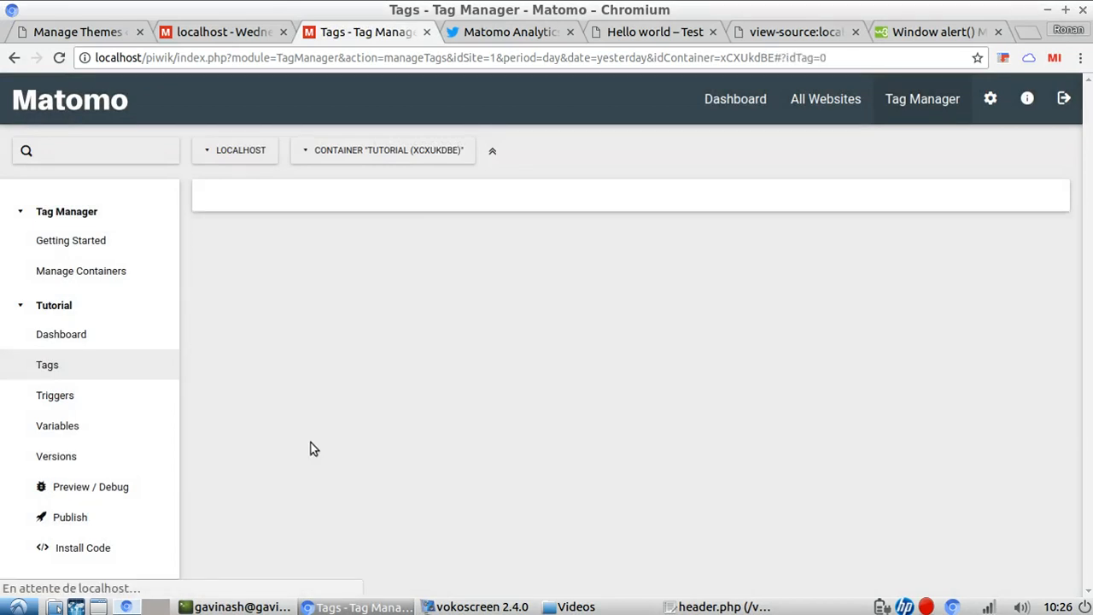
{"action": "left_click", "coordinate": [453, 295]}
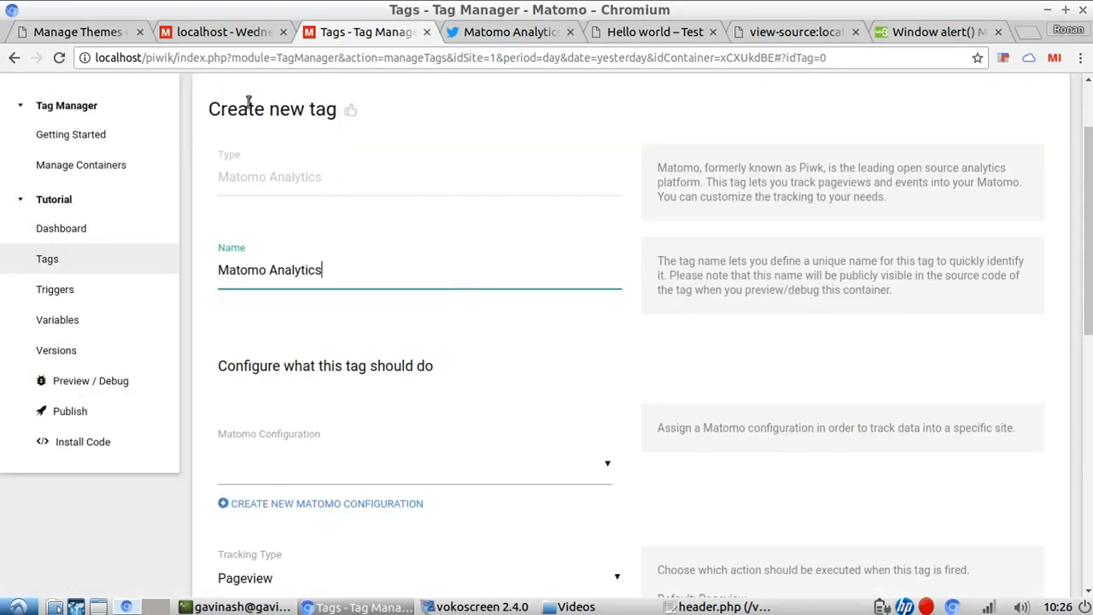
{"action": "scroll", "coordinate": [528, 238], "scroll_direction": "down", "scroll_amount": 5}
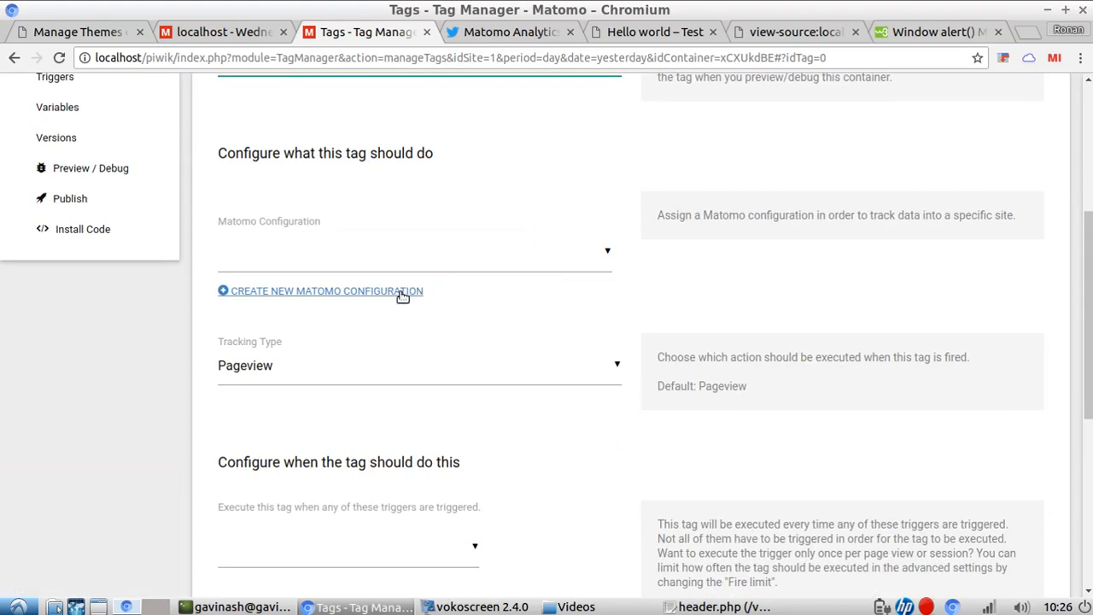
{"action": "left_click", "coordinate": [400, 292]}
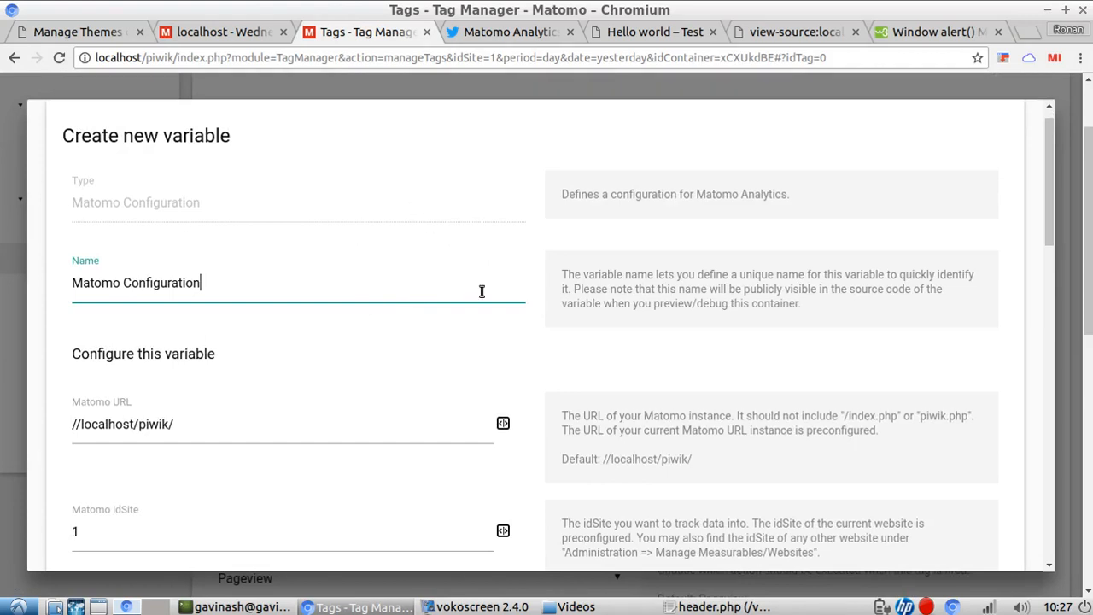
Step: Review the Matomo Configuration variable's settings, including Matomo URL, idSite, link tracking, heartbeat timer, content tracking and cookie options
{"action": "scroll", "coordinate": [371, 317], "scroll_direction": "down", "scroll_amount": 5}
{"action": "left_click_drag", "start_coordinate": [214, 212], "coordinate": [100, 198]}
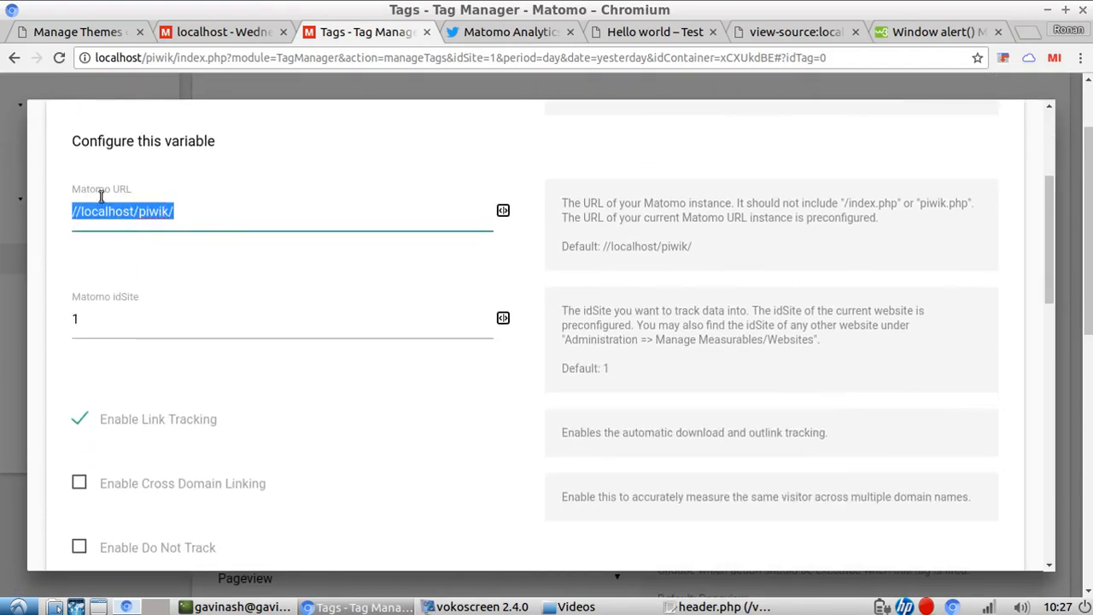
{"action": "left_click_drag", "start_coordinate": [133, 312], "coordinate": [108, 319]}
{"action": "scroll", "coordinate": [224, 313], "scroll_direction": "down", "scroll_amount": 4}
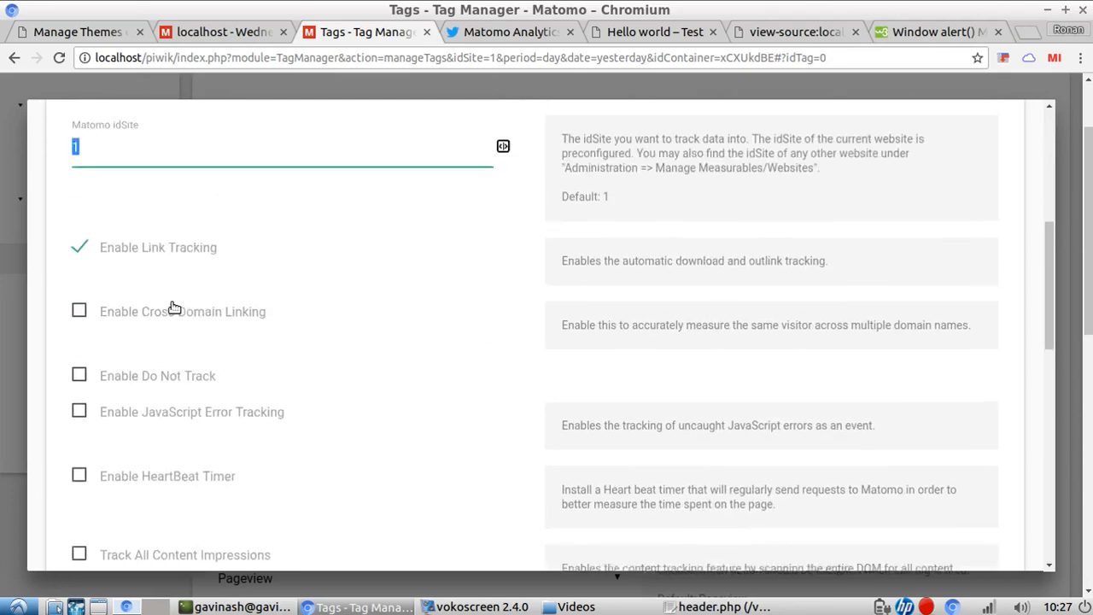
{"action": "scroll", "coordinate": [173, 308], "scroll_direction": "up", "scroll_amount": 1}
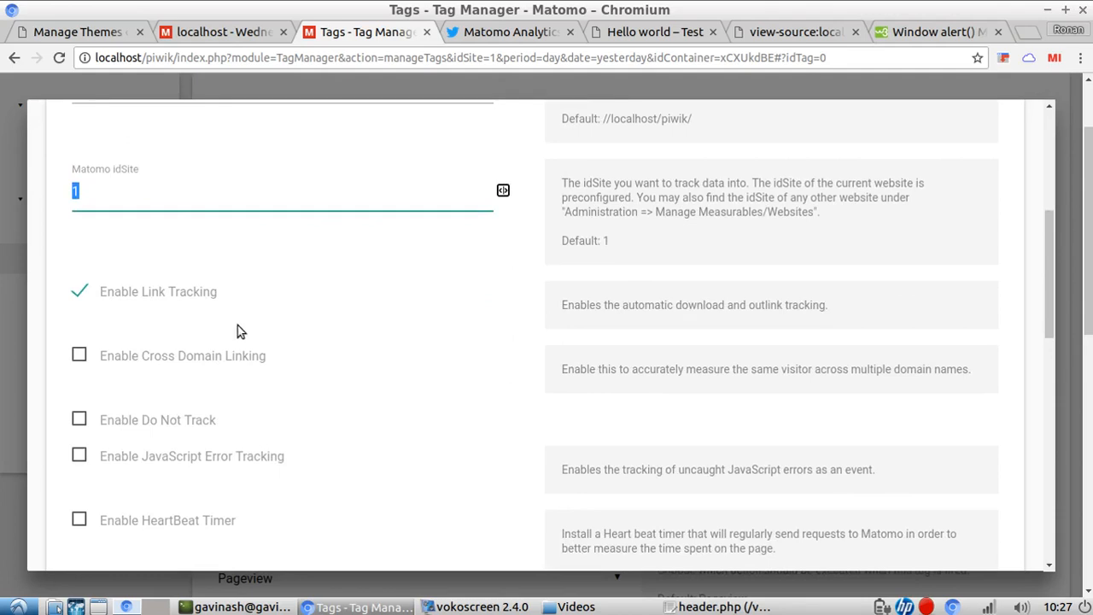
{"action": "scroll", "coordinate": [329, 333], "scroll_direction": "down", "scroll_amount": 3}
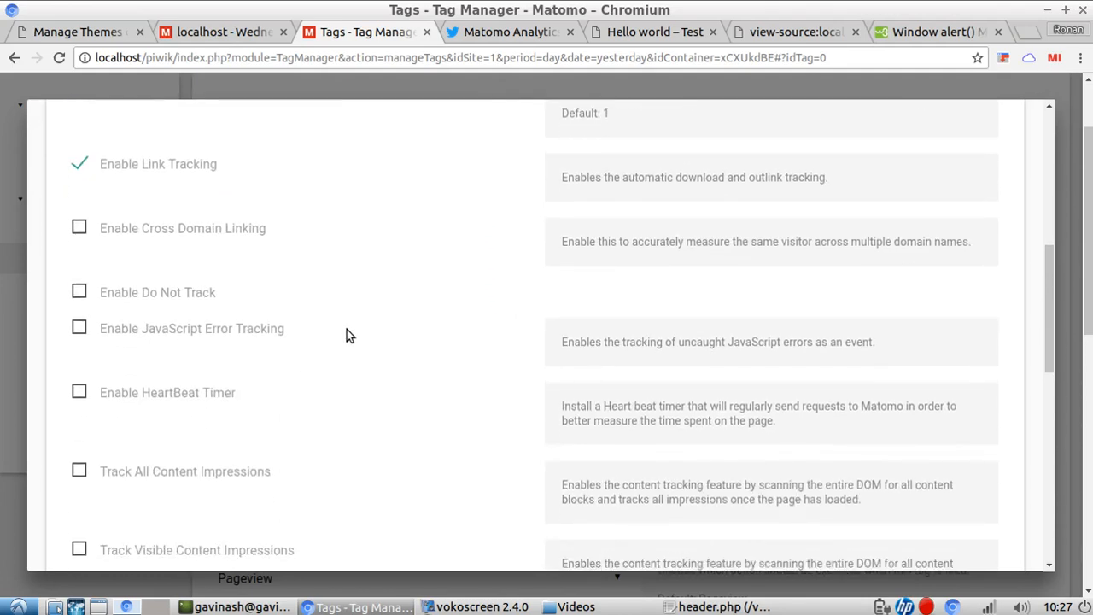
{"action": "scroll", "coordinate": [347, 333], "scroll_direction": "down", "scroll_amount": 6}
{"action": "scroll", "coordinate": [356, 335], "scroll_direction": "down", "scroll_amount": 5}
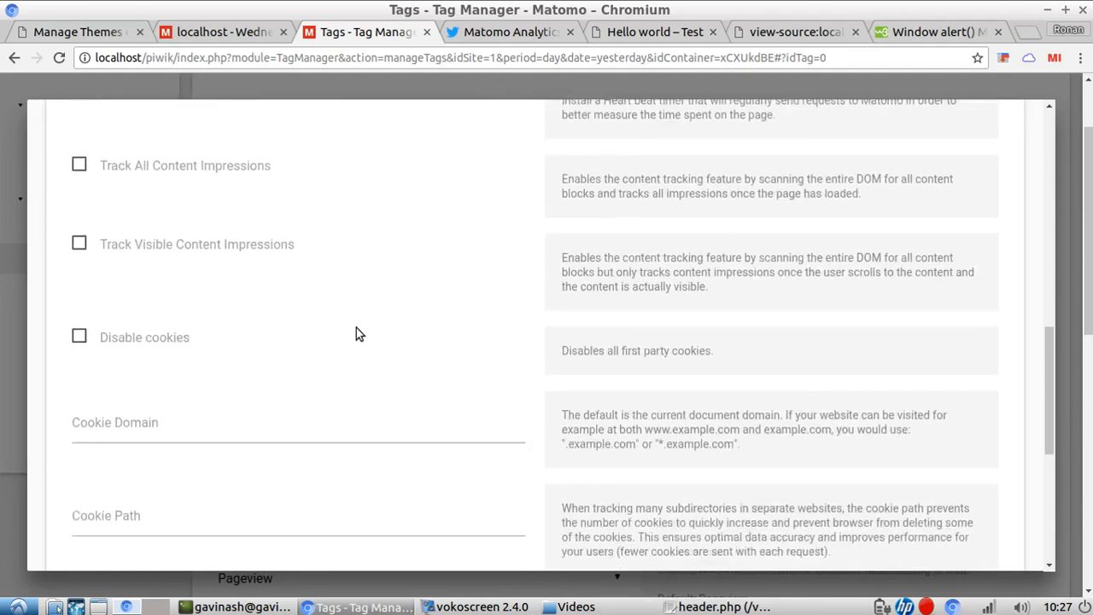
{"action": "scroll", "coordinate": [372, 334], "scroll_direction": "up", "scroll_amount": 8}
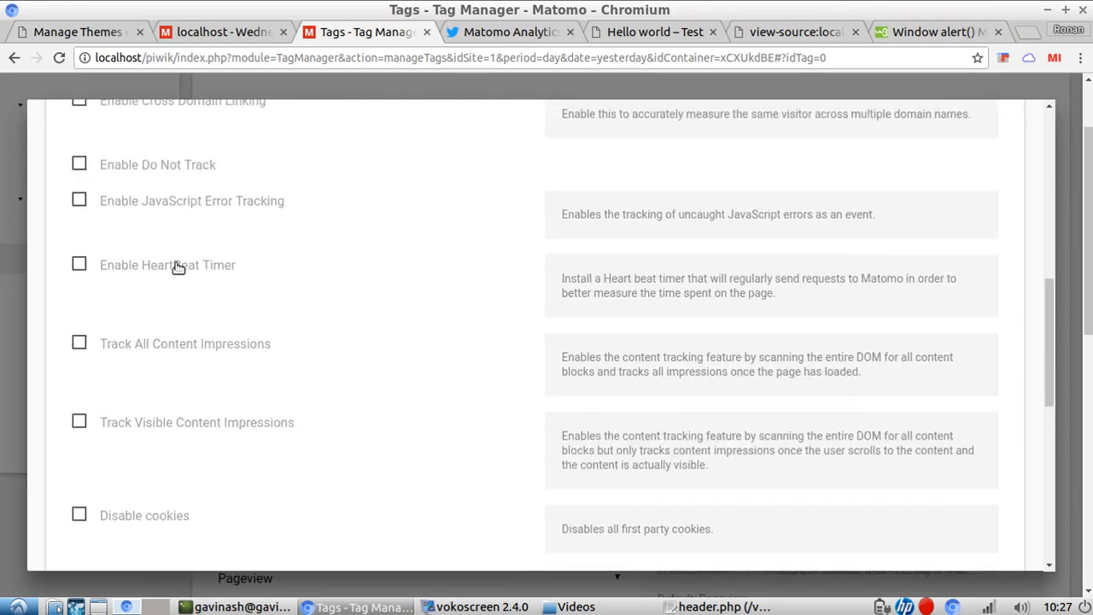
{"action": "scroll", "coordinate": [375, 293], "scroll_direction": "up", "scroll_amount": 2}
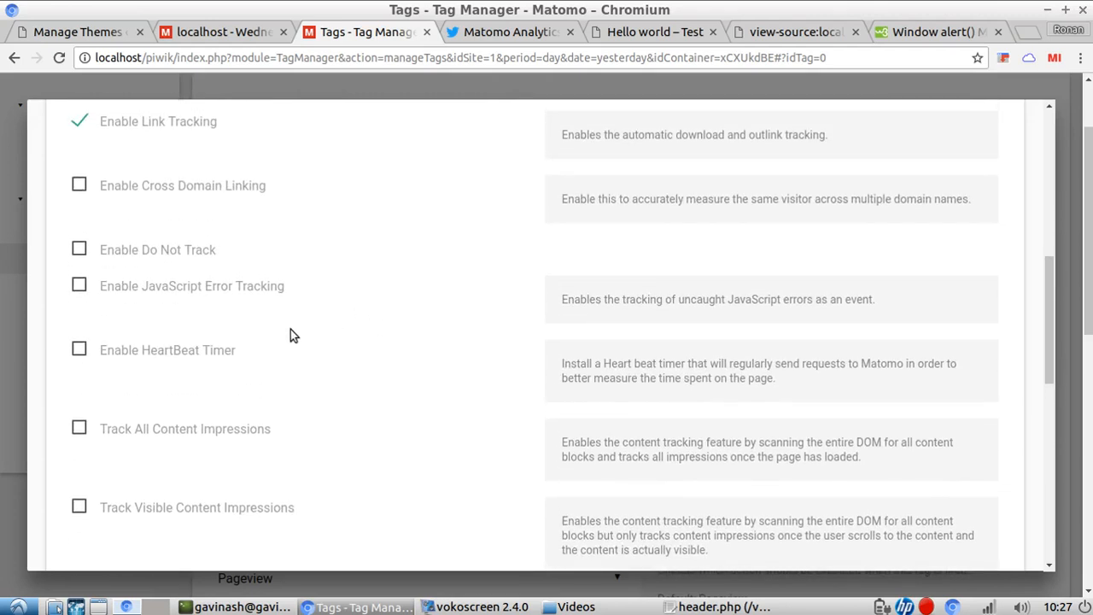
{"action": "scroll", "coordinate": [362, 335], "scroll_direction": "down", "scroll_amount": 12}
Step: Add a custom dimension with index 1 to the Matomo Configuration variable and start its value
{"action": "left_click", "coordinate": [117, 473]}
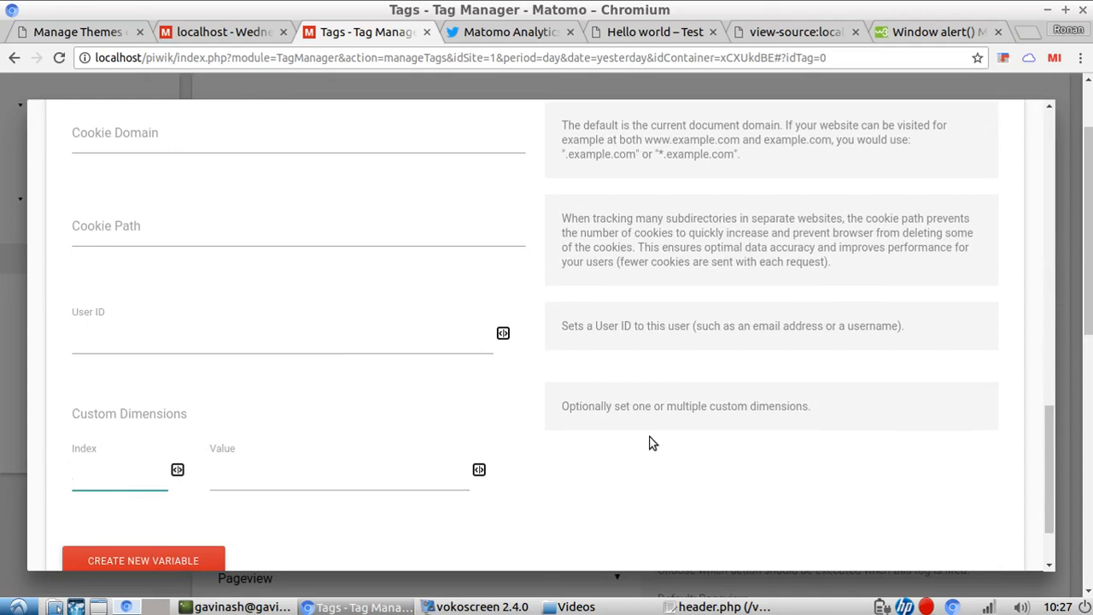
{"action": "type", "text": "1"}
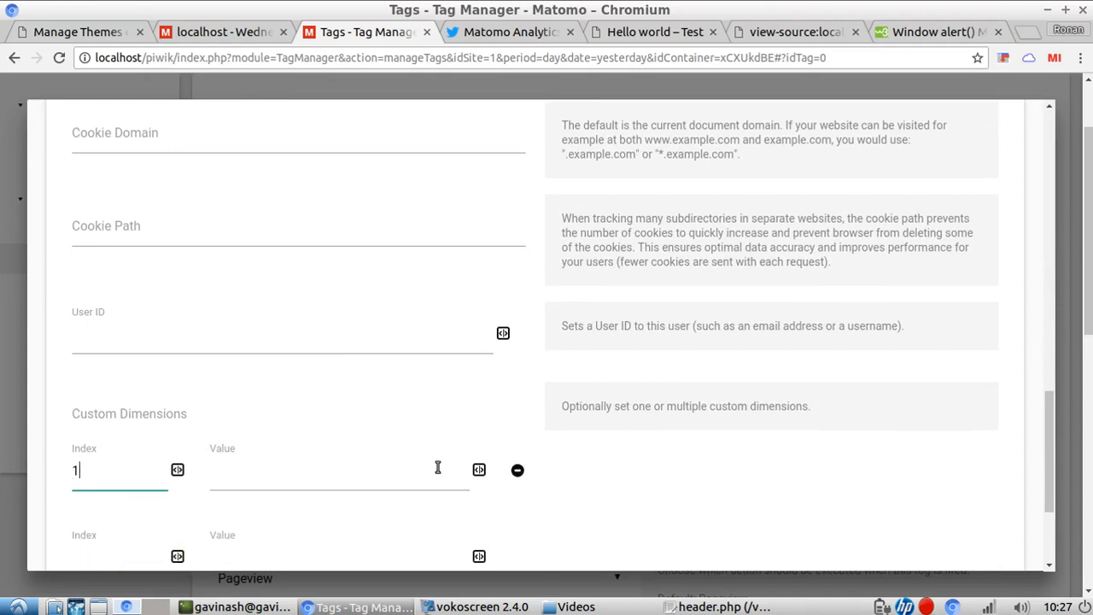
{"action": "left_click", "coordinate": [334, 471]}
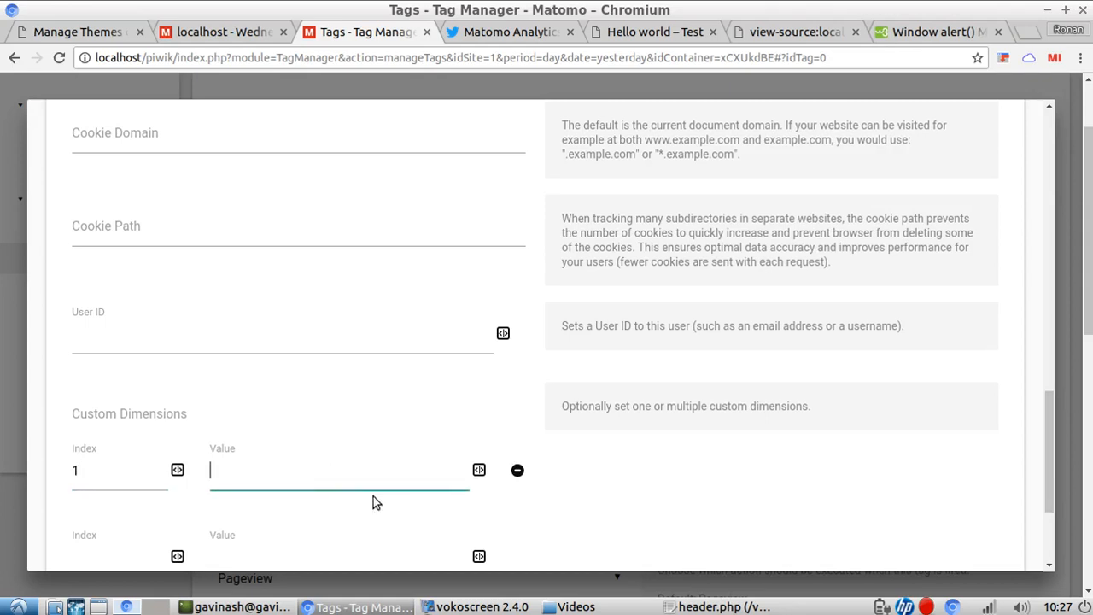
Step: Use the preconfigured Number of H1 Elements variable as the custom dimension's value and create the Matomo Configuration variable
{"action": "left_click", "coordinate": [479, 471]}
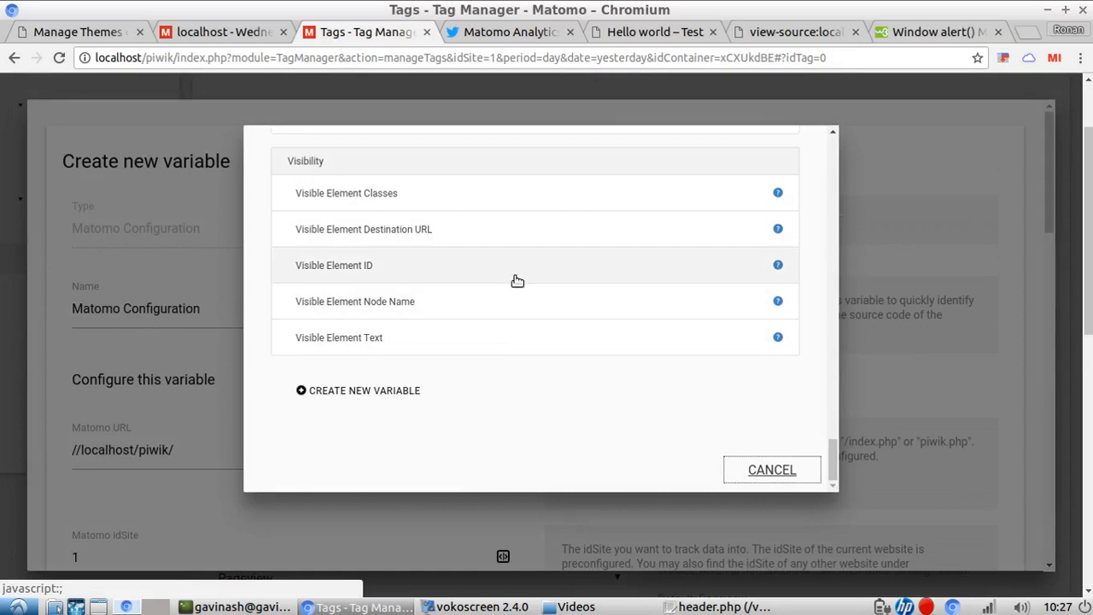
{"action": "scroll", "coordinate": [561, 315], "scroll_direction": "up", "scroll_amount": 10}
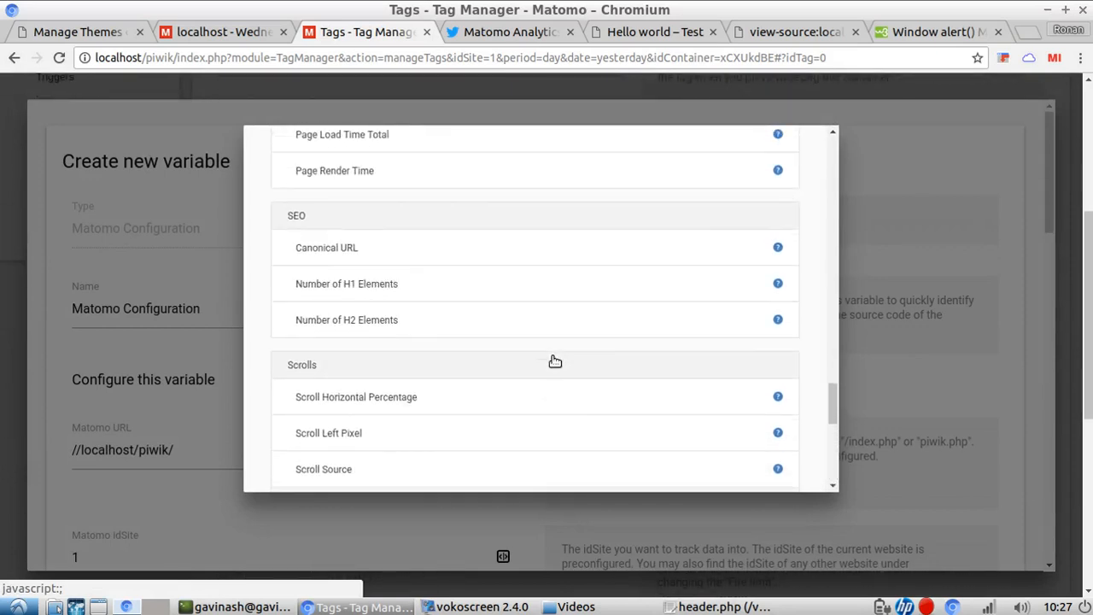
{"action": "scroll", "coordinate": [553, 363], "scroll_direction": "up", "scroll_amount": 3}
{"action": "scroll", "coordinate": [551, 358], "scroll_direction": "up", "scroll_amount": 5}
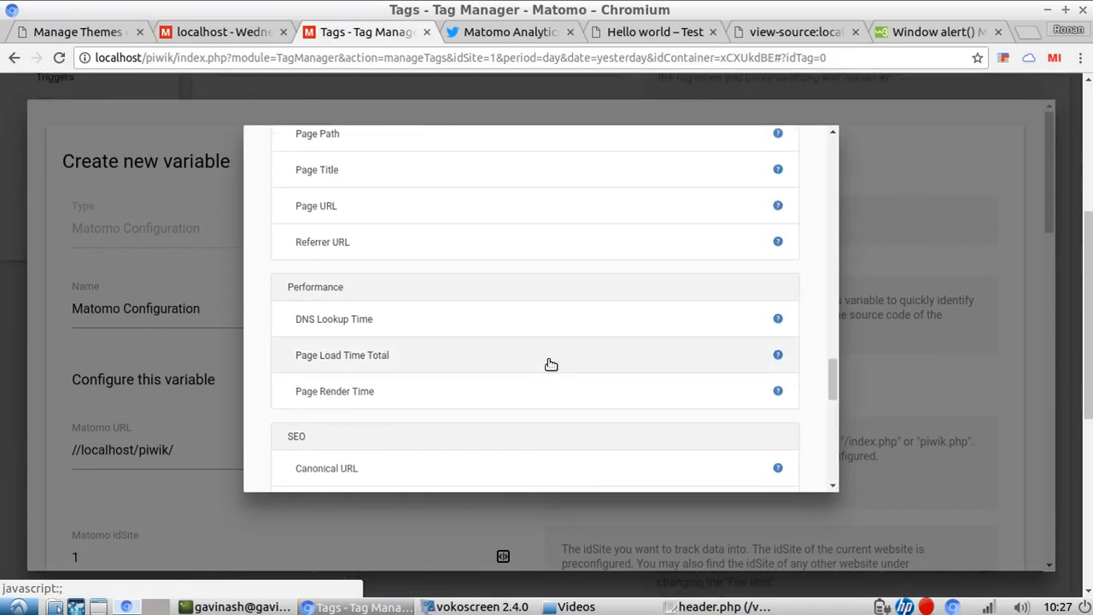
{"action": "scroll", "coordinate": [546, 357], "scroll_direction": "down", "scroll_amount": 5}
{"action": "scroll", "coordinate": [545, 356], "scroll_direction": "up", "scroll_amount": 10}
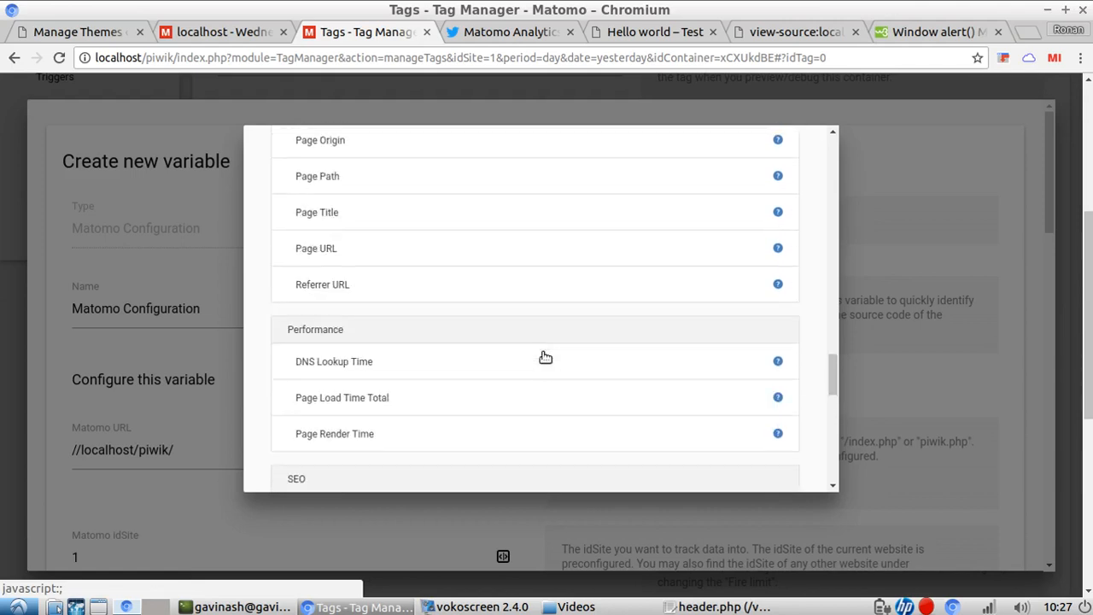
{"action": "scroll", "coordinate": [543, 357], "scroll_direction": "up", "scroll_amount": 10}
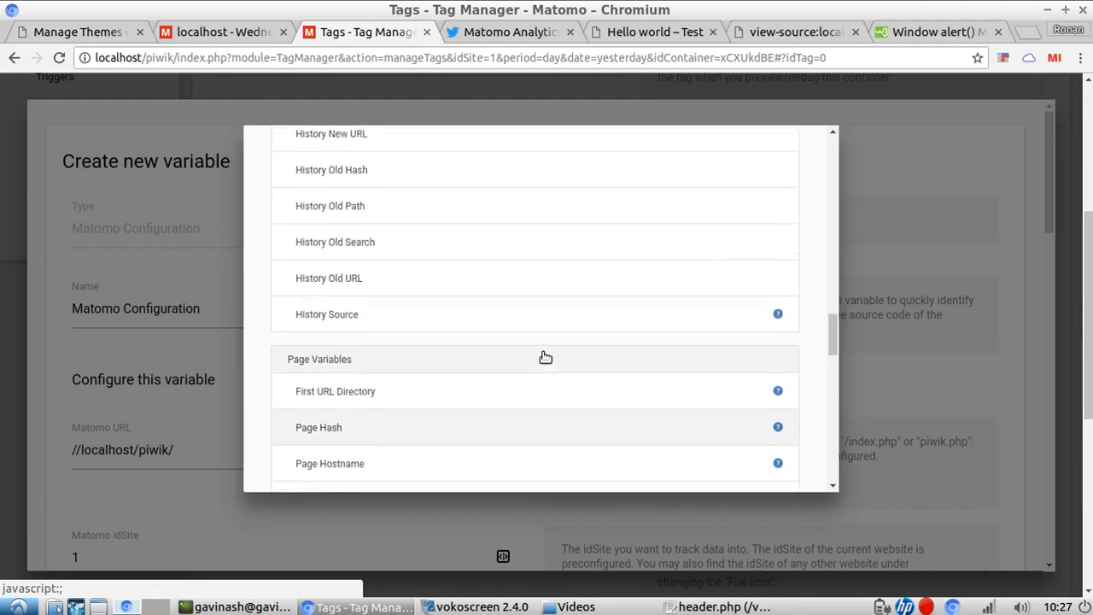
{"action": "scroll", "coordinate": [542, 356], "scroll_direction": "up", "scroll_amount": 12}
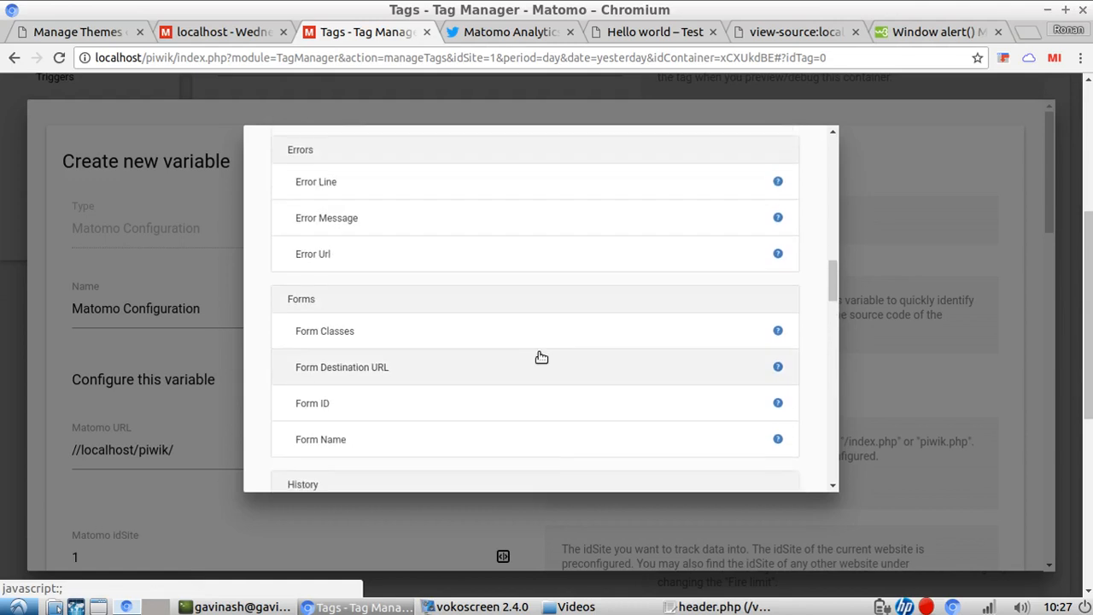
{"action": "scroll", "coordinate": [541, 357], "scroll_direction": "up", "scroll_amount": 3}
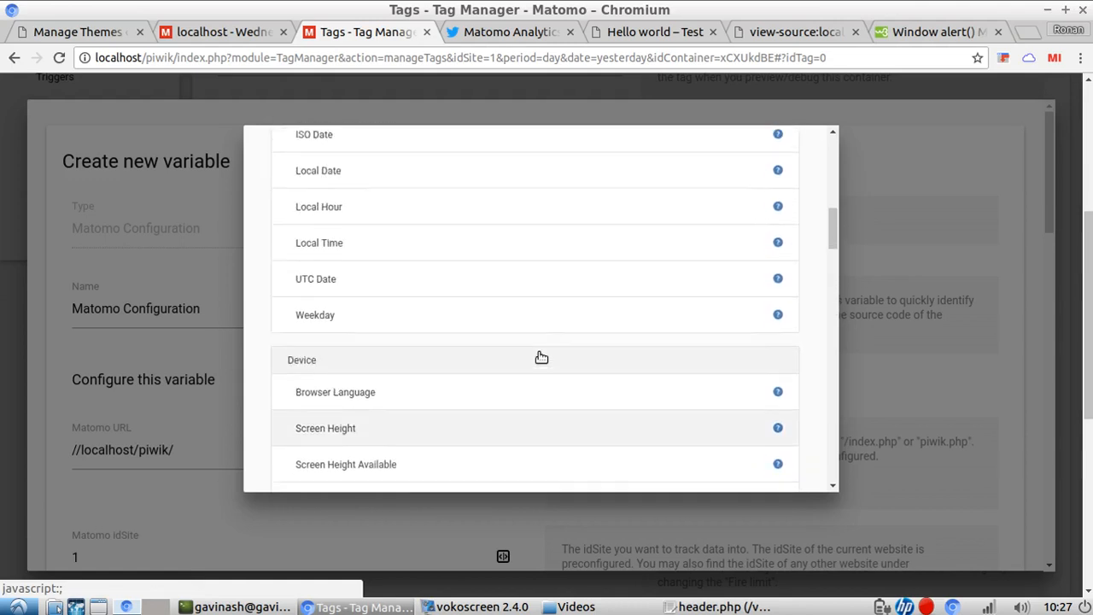
{"action": "scroll", "coordinate": [525, 344], "scroll_direction": "up", "scroll_amount": 12}
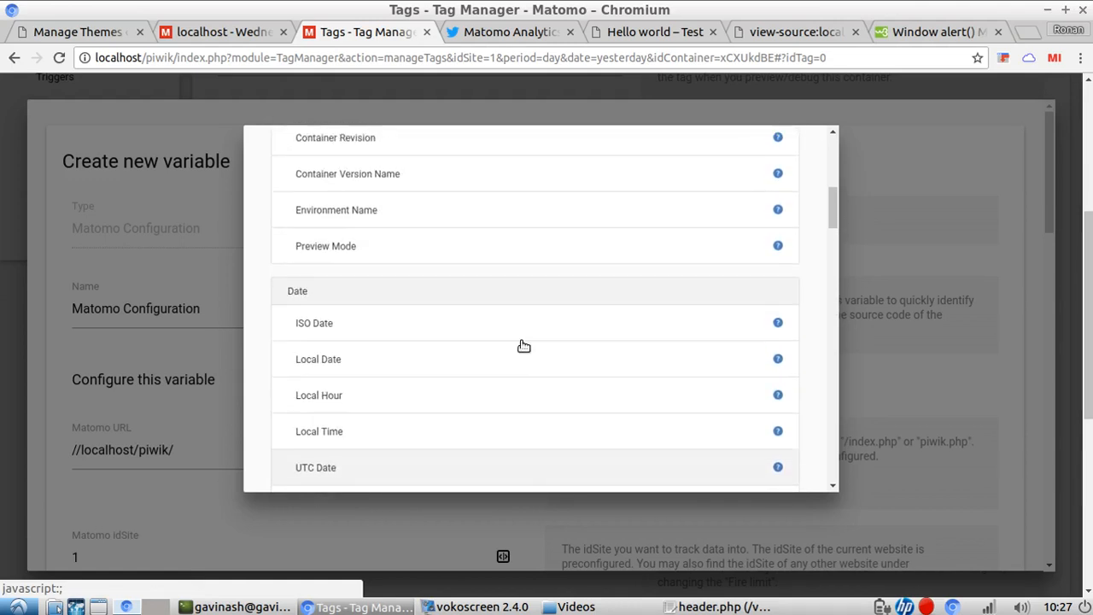
{"action": "scroll", "coordinate": [512, 342], "scroll_direction": "down", "scroll_amount": 20}
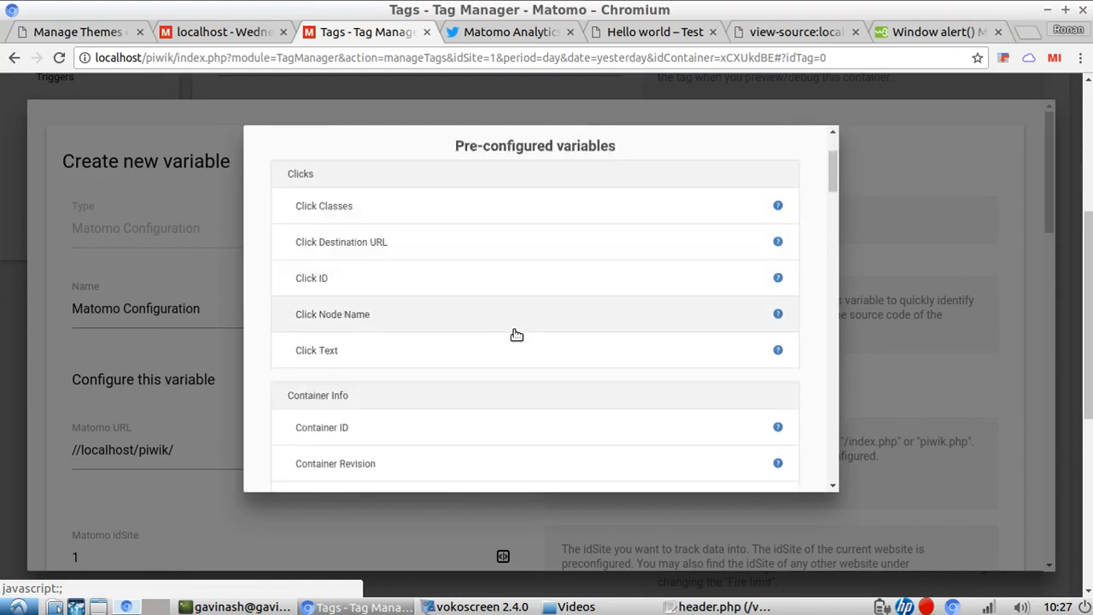
{"action": "scroll", "coordinate": [536, 334], "scroll_direction": "down", "scroll_amount": 12}
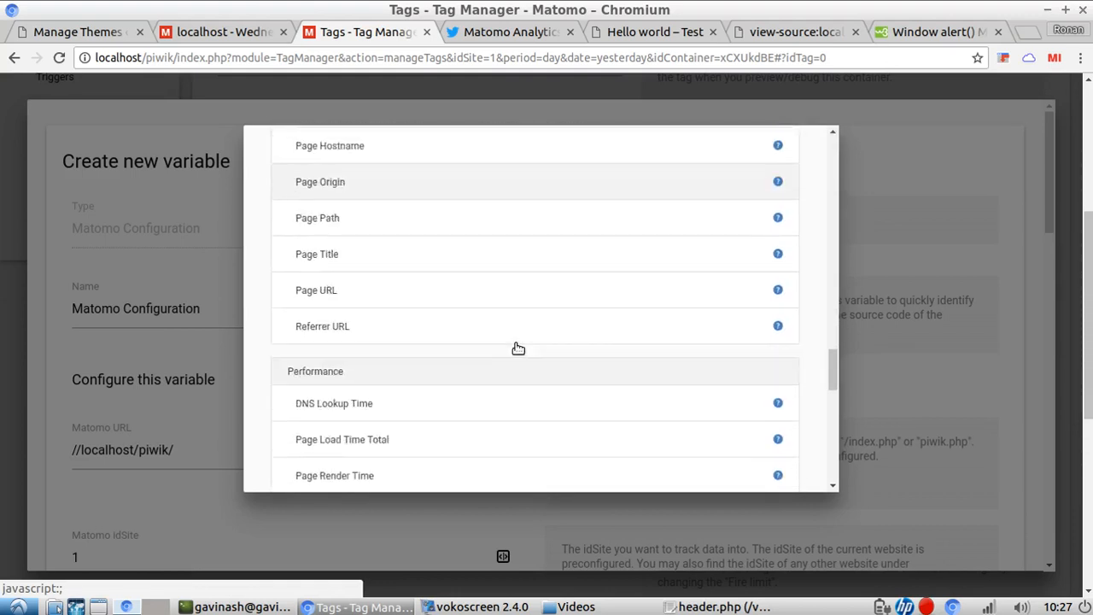
{"action": "left_click", "coordinate": [489, 267]}
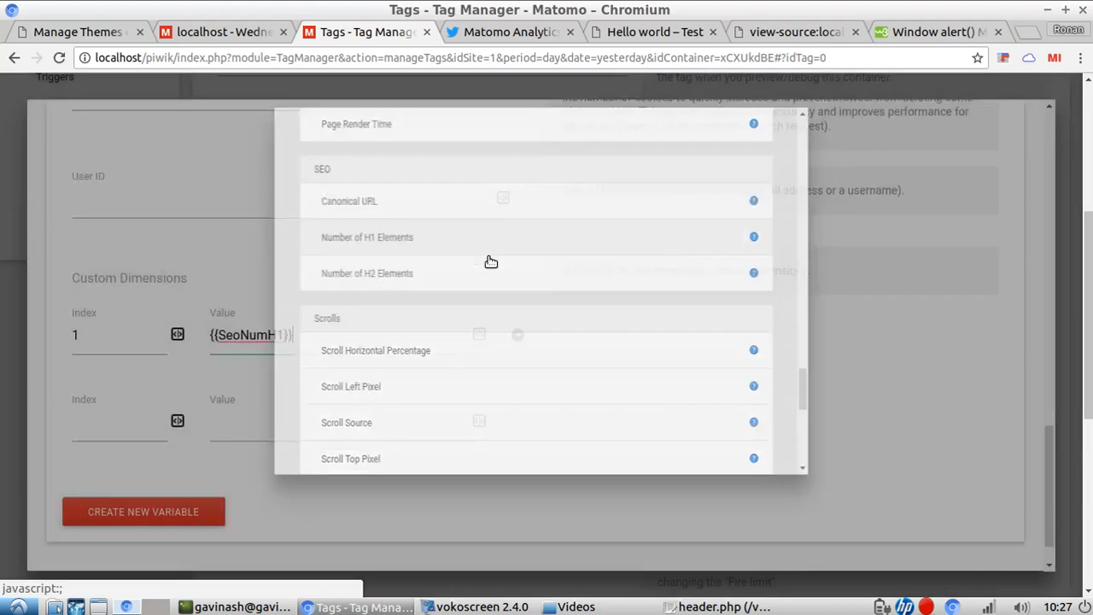
{"action": "left_click", "coordinate": [200, 514]}
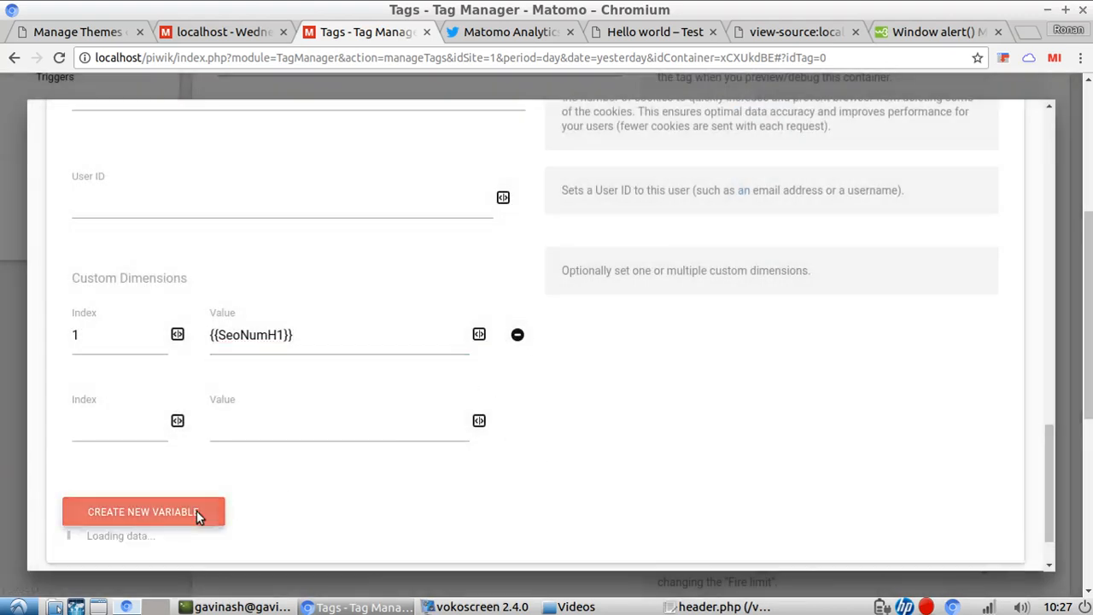
Step: Try to create the Matomo Analytics tag without assigning a trigger
{"action": "scroll", "coordinate": [600, 414], "scroll_direction": "down", "scroll_amount": 5}
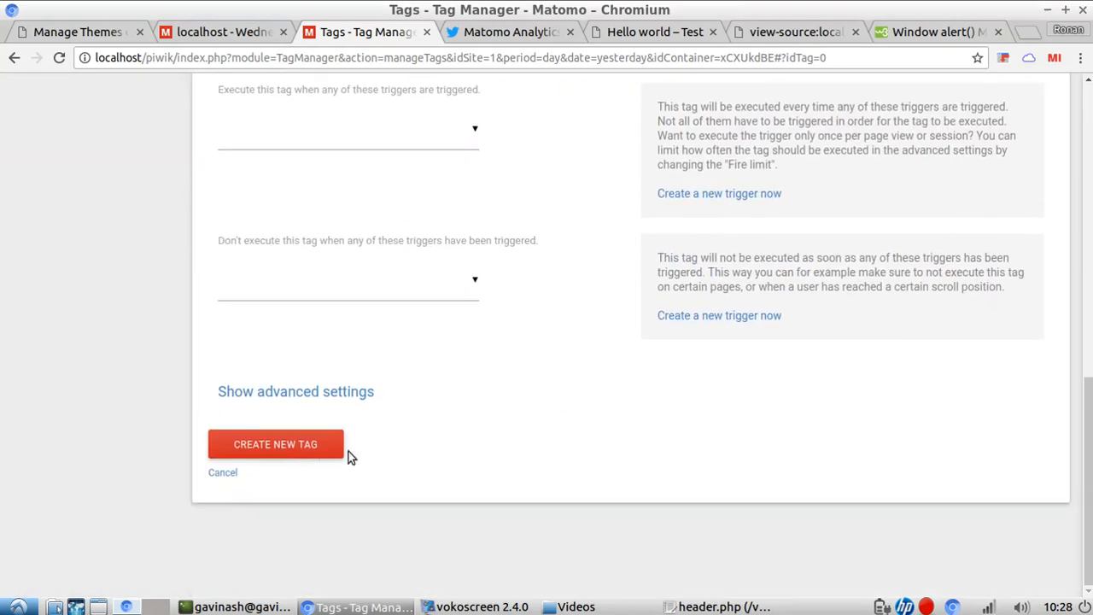
{"action": "left_click", "coordinate": [303, 443]}
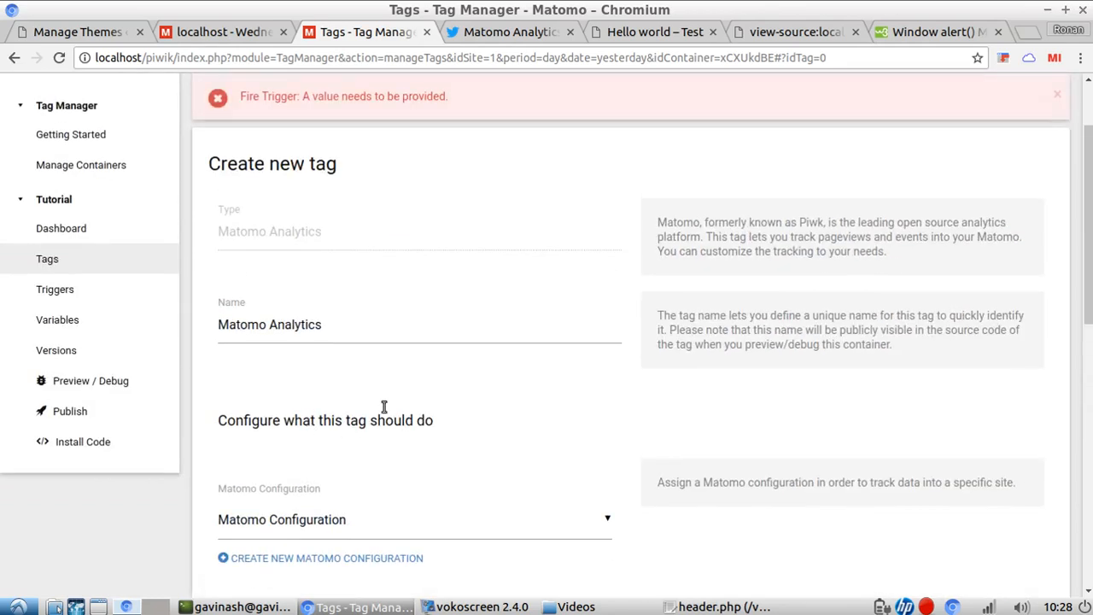
{"action": "scroll", "coordinate": [537, 313], "scroll_direction": "down", "scroll_amount": 4}
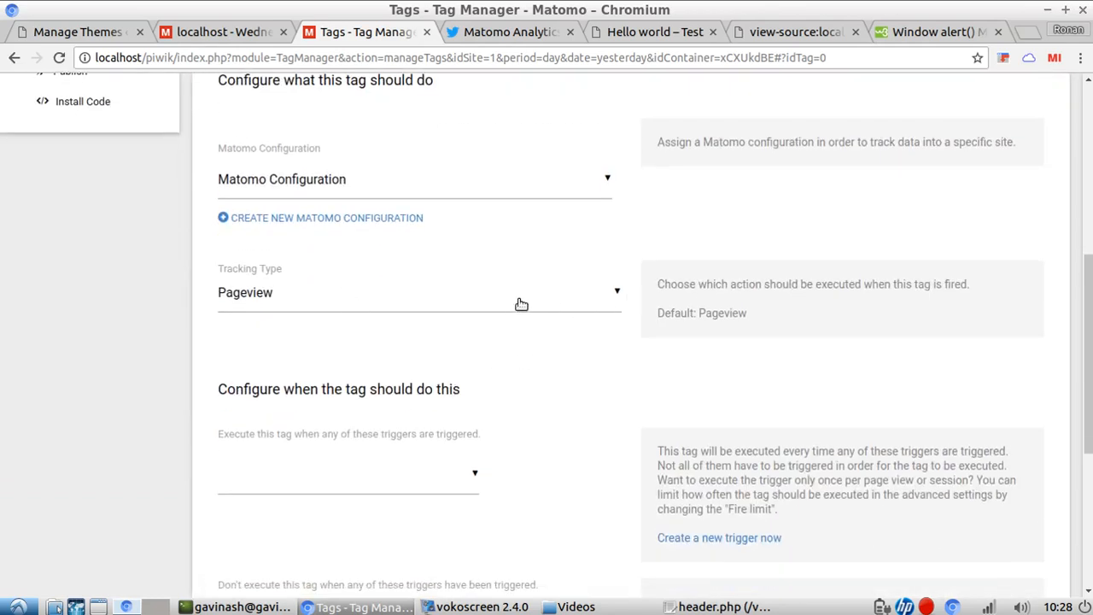
{"action": "scroll", "coordinate": [565, 316], "scroll_direction": "up", "scroll_amount": 5}
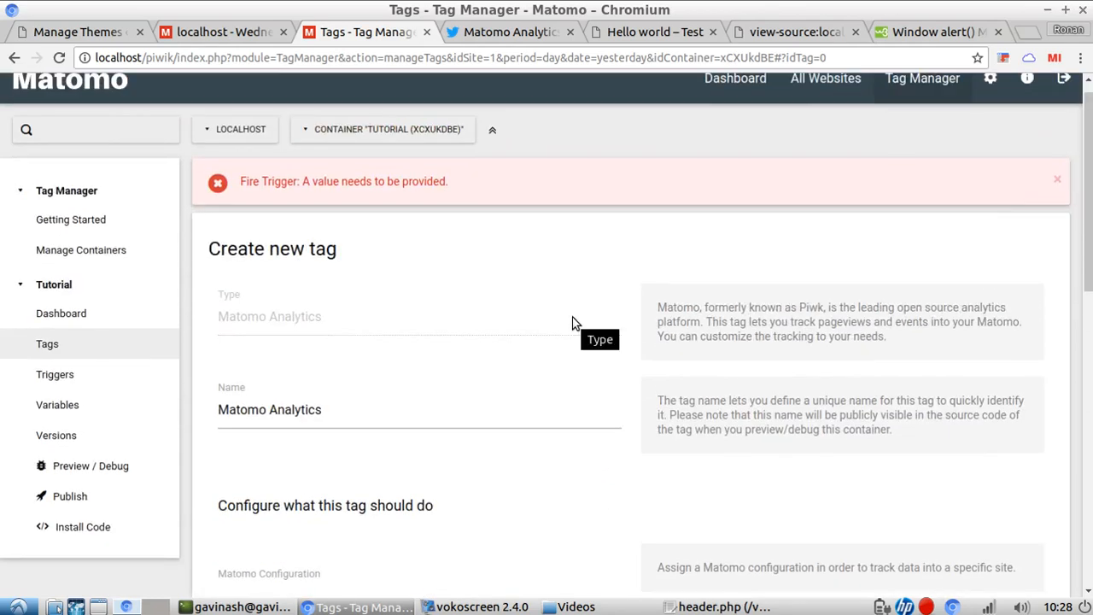
{"action": "scroll", "coordinate": [572, 321], "scroll_direction": "down", "scroll_amount": 5}
Step: Create the Matomo Analytics tag with the Pageview tracking type, executed by the Pageview trigger
{"action": "left_click", "coordinate": [507, 254]}
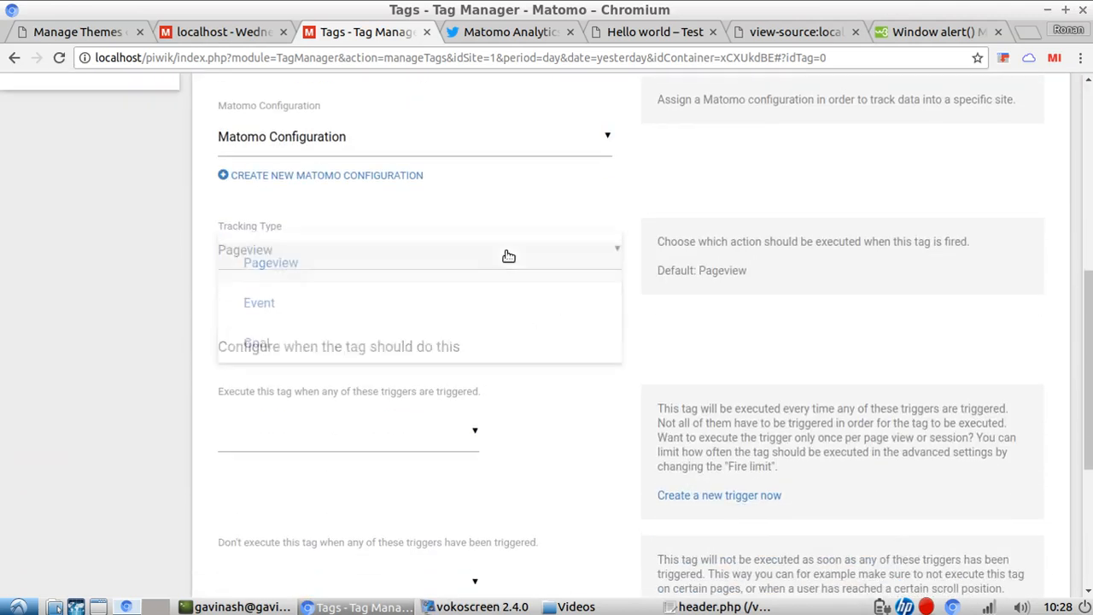
{"action": "left_click", "coordinate": [470, 301]}
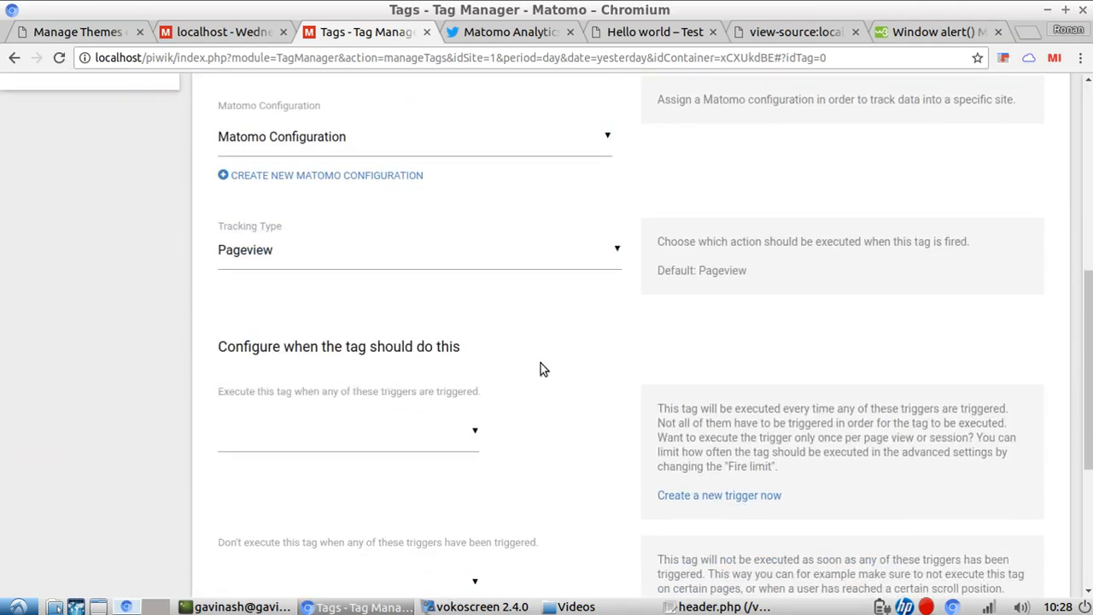
{"action": "scroll", "coordinate": [529, 375], "scroll_direction": "down", "scroll_amount": 4}
{"action": "left_click", "coordinate": [463, 252]}
{"action": "left_click", "coordinate": [354, 342]}
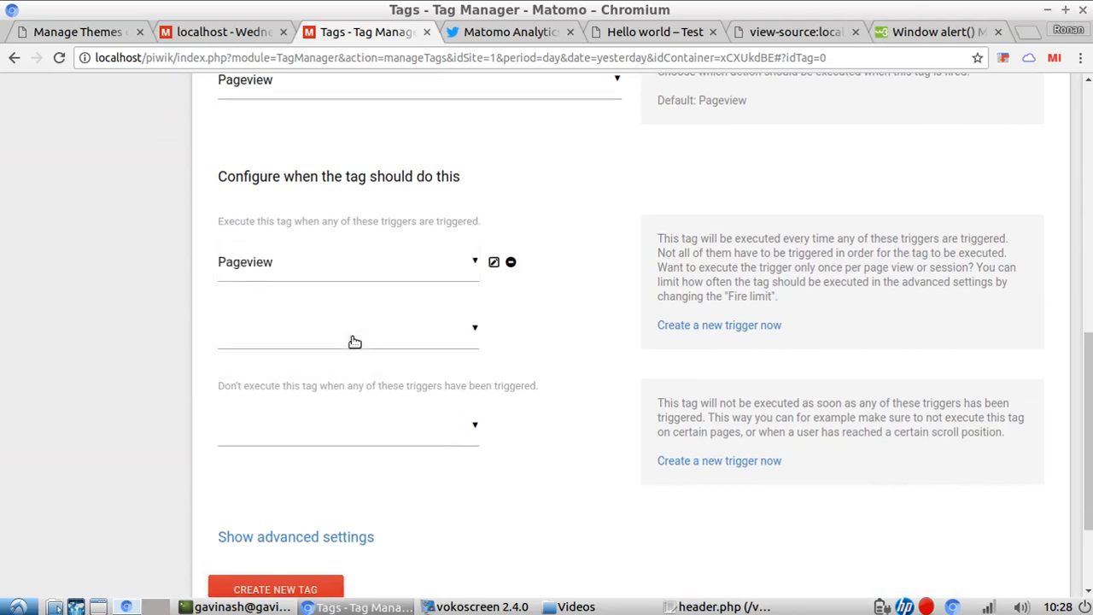
{"action": "scroll", "coordinate": [354, 341], "scroll_direction": "down", "scroll_amount": 2}
{"action": "left_click", "coordinate": [295, 456]}
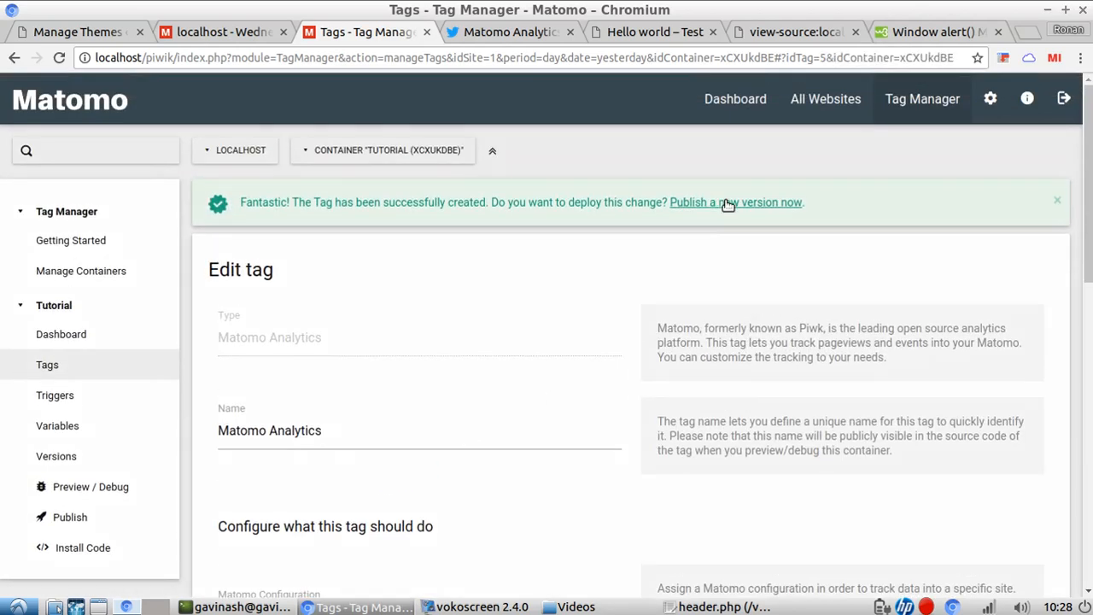
Step: Create version 4 of the Tutorial container and publish it to the Live environment
{"action": "left_click", "coordinate": [726, 204]}
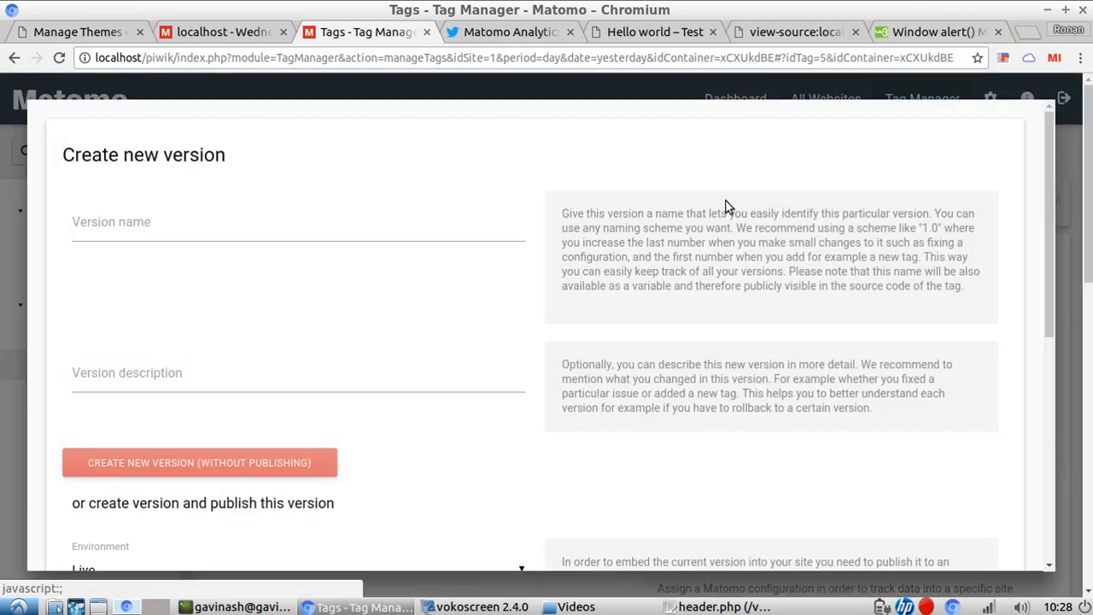
{"action": "left_click", "coordinate": [273, 227]}
{"action": "type", "text": "4"}
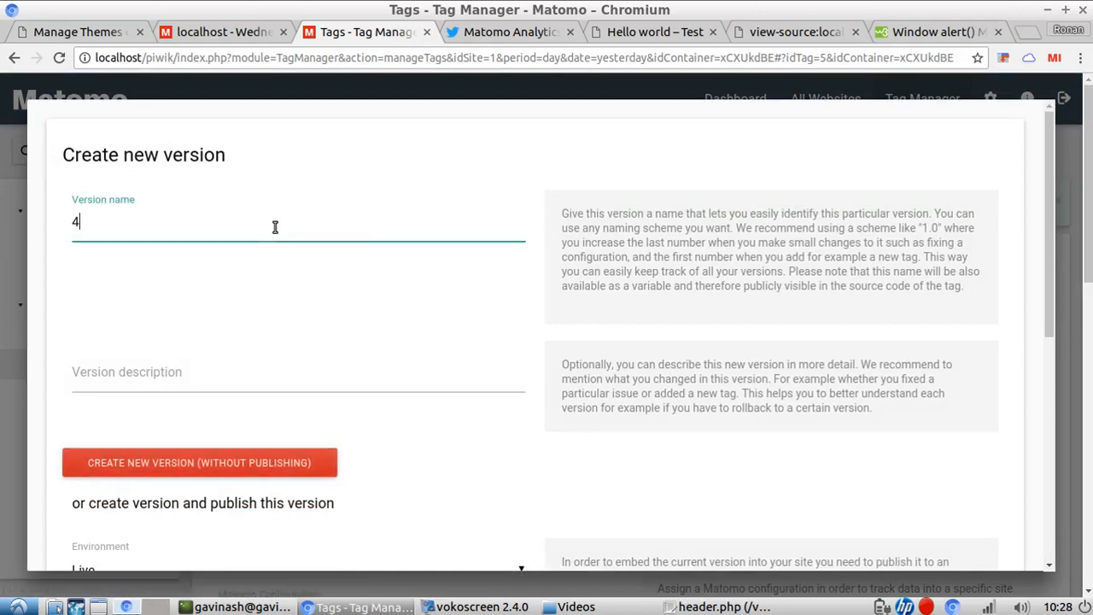
{"action": "scroll", "coordinate": [347, 302], "scroll_direction": "down", "scroll_amount": 3}
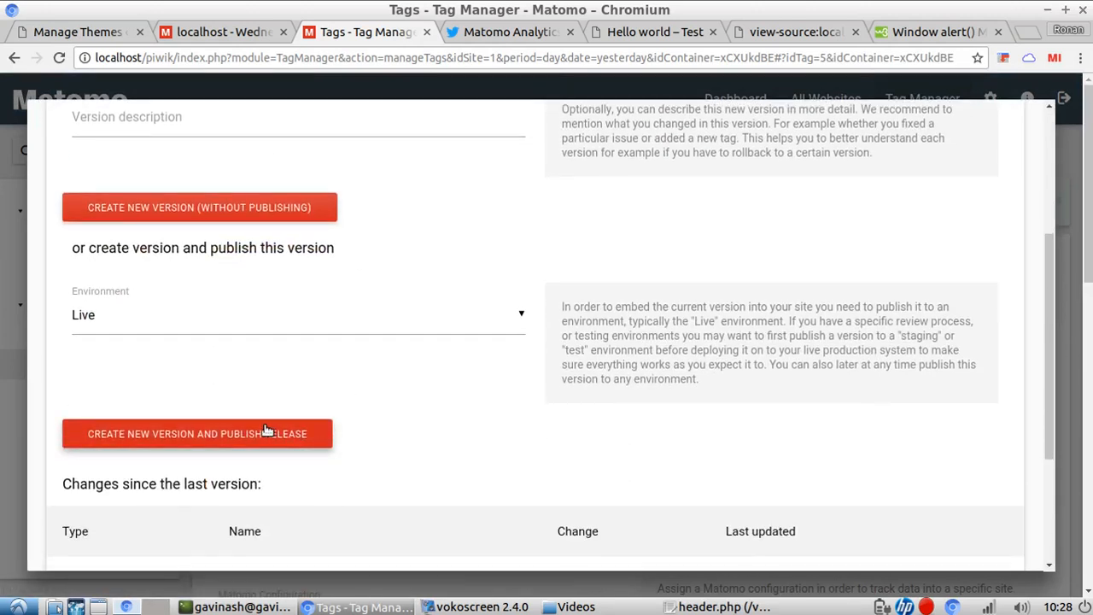
{"action": "left_click", "coordinate": [268, 432]}
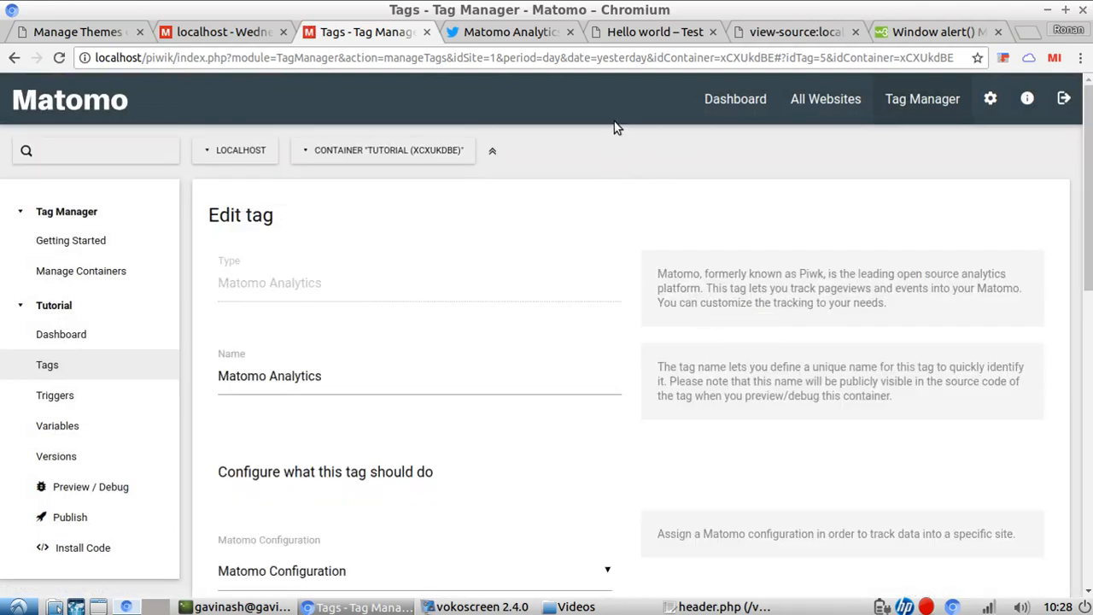
Step: Enable preview/debug mode for the Tutorial container
{"action": "scroll", "coordinate": [741, 246], "scroll_direction": "down", "scroll_amount": 3}
{"action": "scroll", "coordinate": [741, 246], "scroll_direction": "up", "scroll_amount": 3}
{"action": "left_click", "coordinate": [636, 32]}
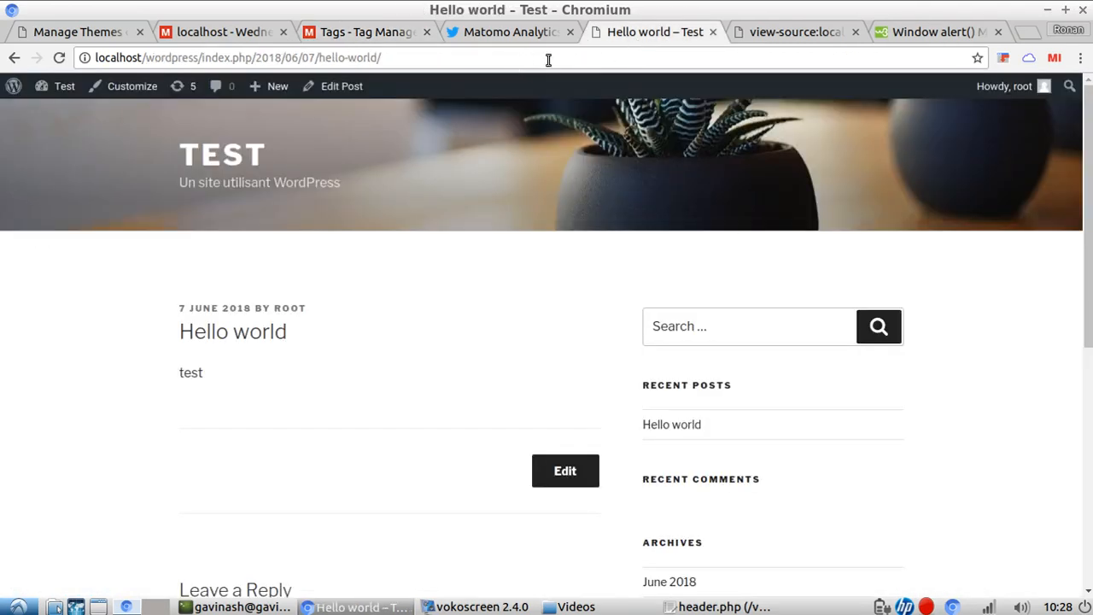
{"action": "left_click", "coordinate": [398, 32]}
{"action": "scroll", "coordinate": [410, 307], "scroll_direction": "down", "scroll_amount": 3}
{"action": "left_click", "coordinate": [101, 226]}
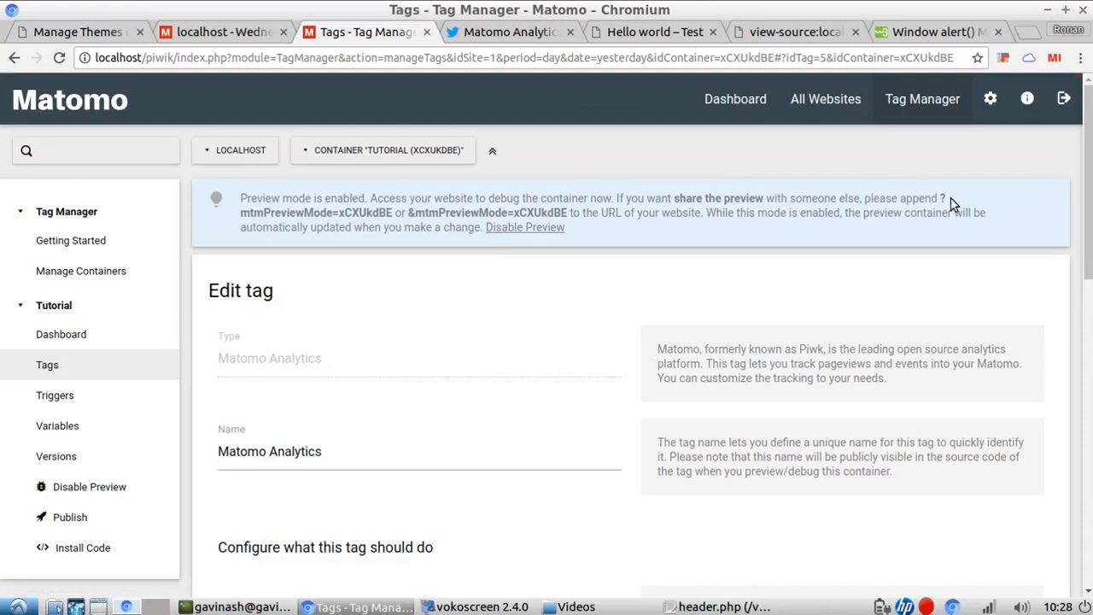
Step: Copy the ?mtmPreviewMode=xCXUkdBE parameter from the preview notice and load the Hello world post with it appended to the URL
{"action": "left_click_drag", "start_coordinate": [943, 198], "coordinate": [393, 213]}
{"action": "key", "text": "ctrl+c"}
{"action": "left_click", "coordinate": [656, 31]}
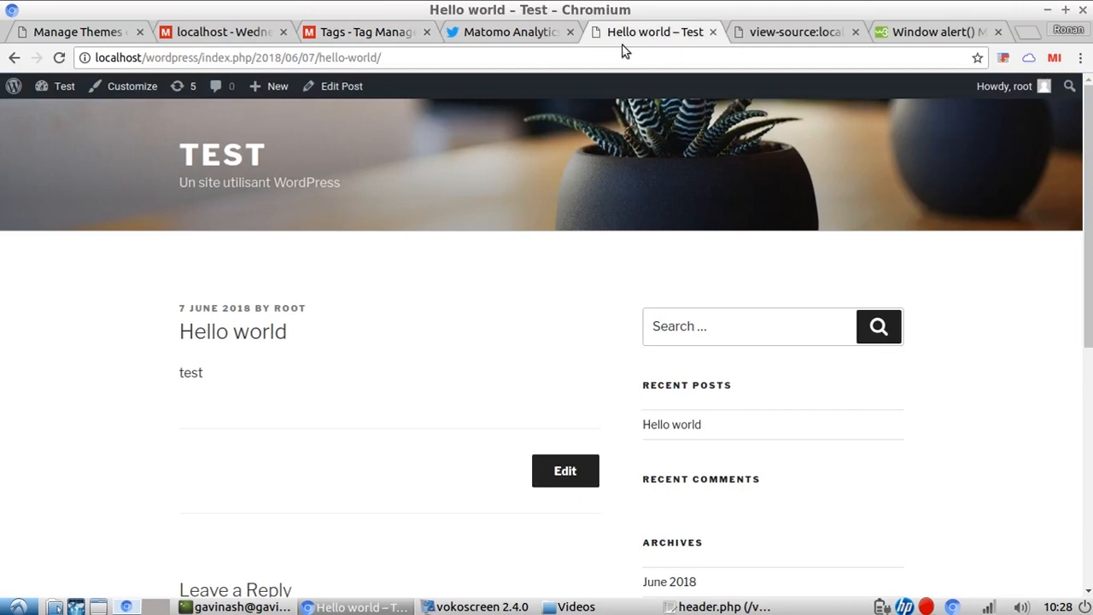
{"action": "left_click", "coordinate": [455, 53]}
{"action": "left_click", "coordinate": [456, 53]}
{"action": "key", "text": "ctrl+v"}
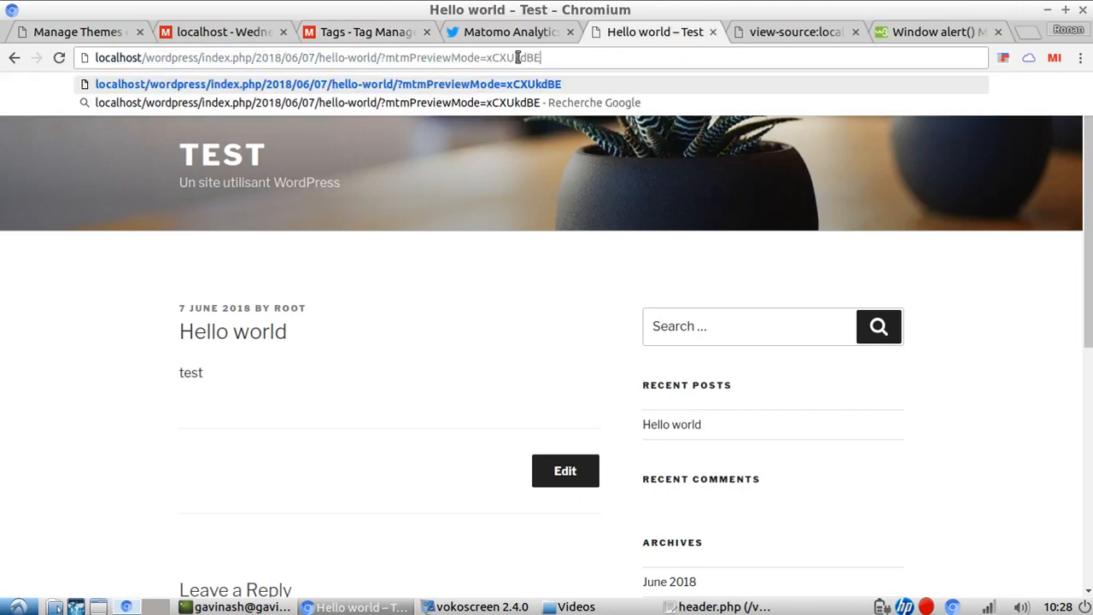
{"action": "key", "text": "Return"}
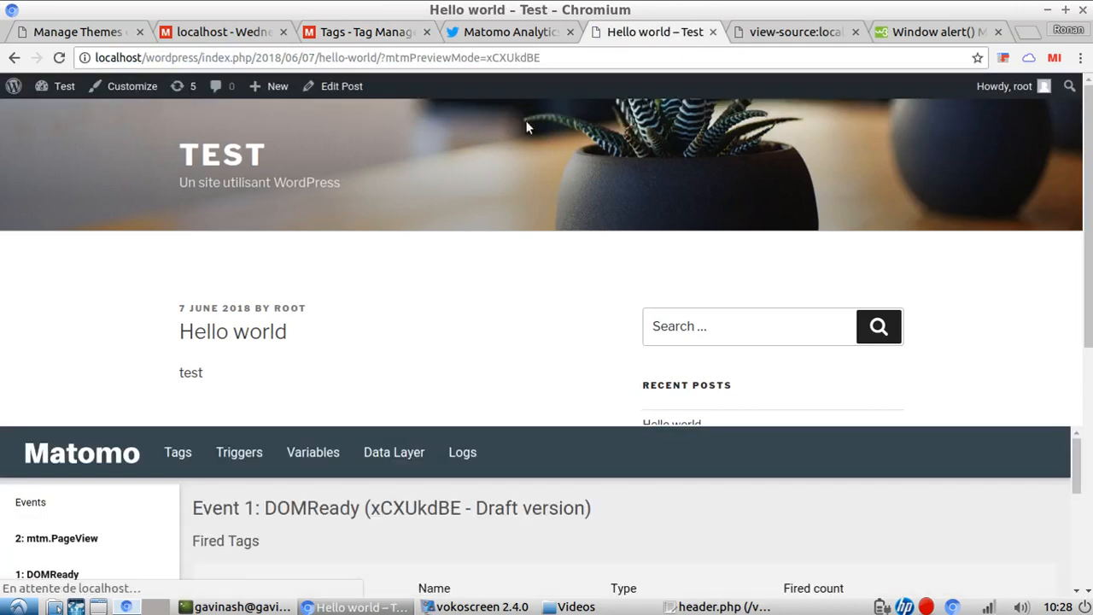
Step: Compare the fired tags of the DOMReady and mtm.PageView events in the debug panel
{"action": "scroll", "coordinate": [393, 510], "scroll_direction": "down", "scroll_amount": 5}
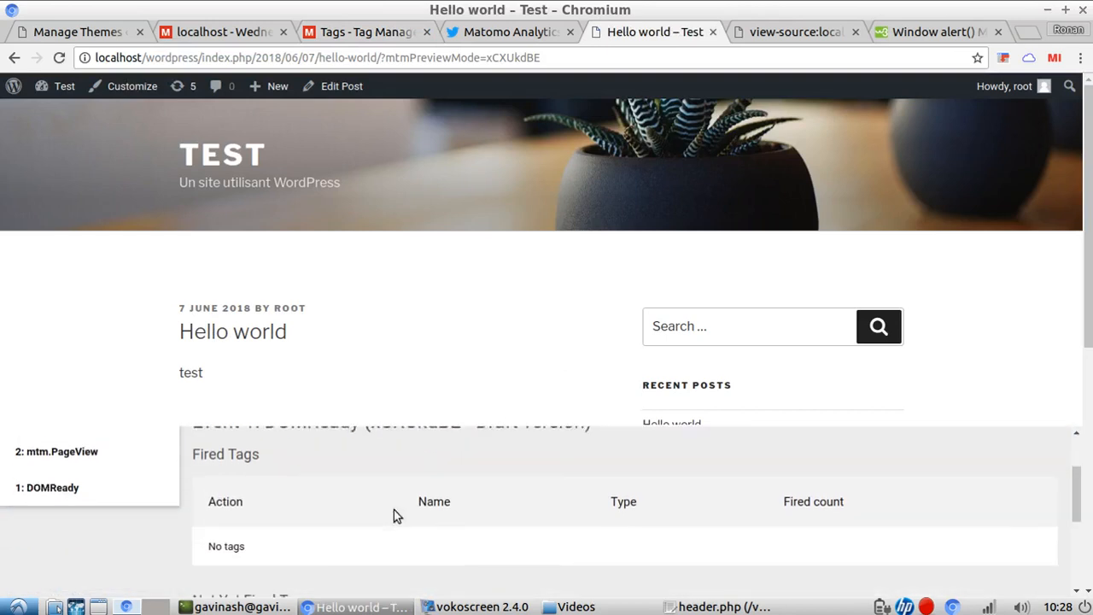
{"action": "scroll", "coordinate": [401, 515], "scroll_direction": "up", "scroll_amount": 5}
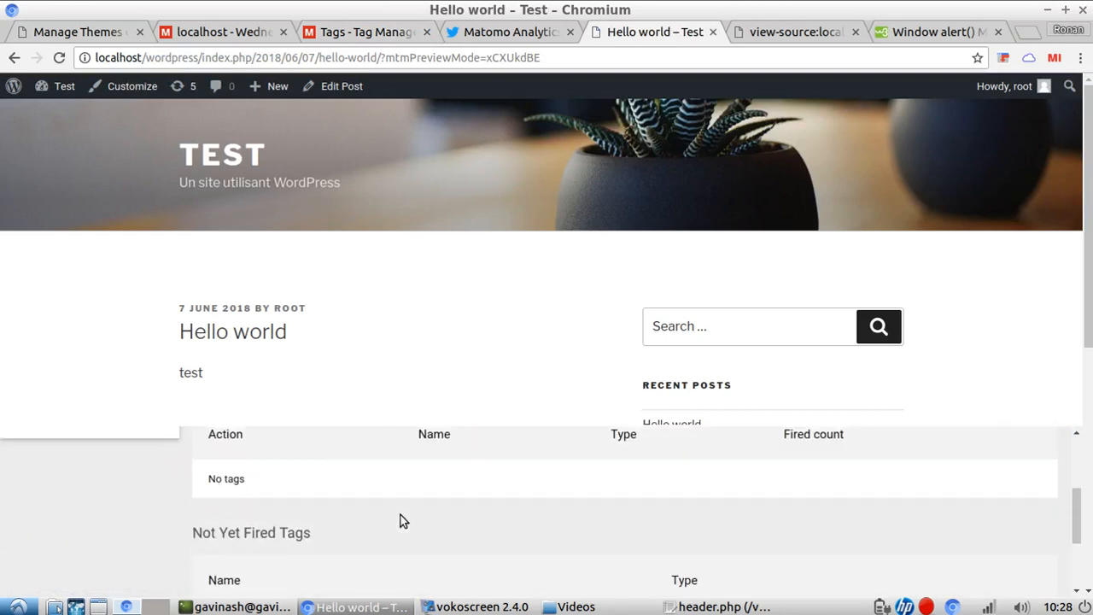
{"action": "scroll", "coordinate": [400, 510], "scroll_direction": "down", "scroll_amount": 1}
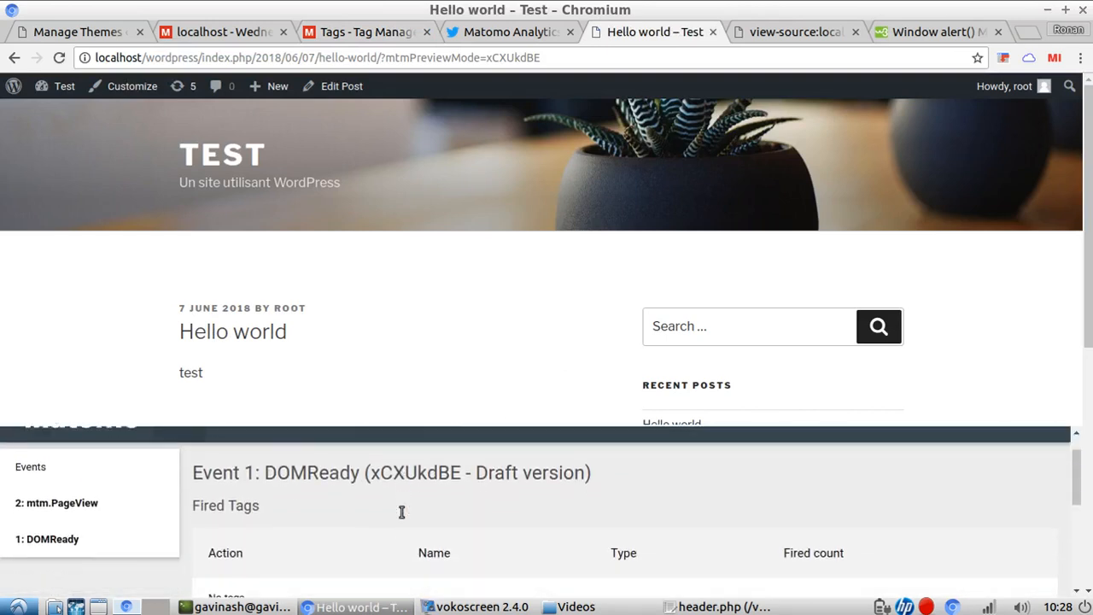
{"action": "left_click", "coordinate": [76, 496]}
{"action": "scroll", "coordinate": [430, 490], "scroll_direction": "down", "scroll_amount": 4}
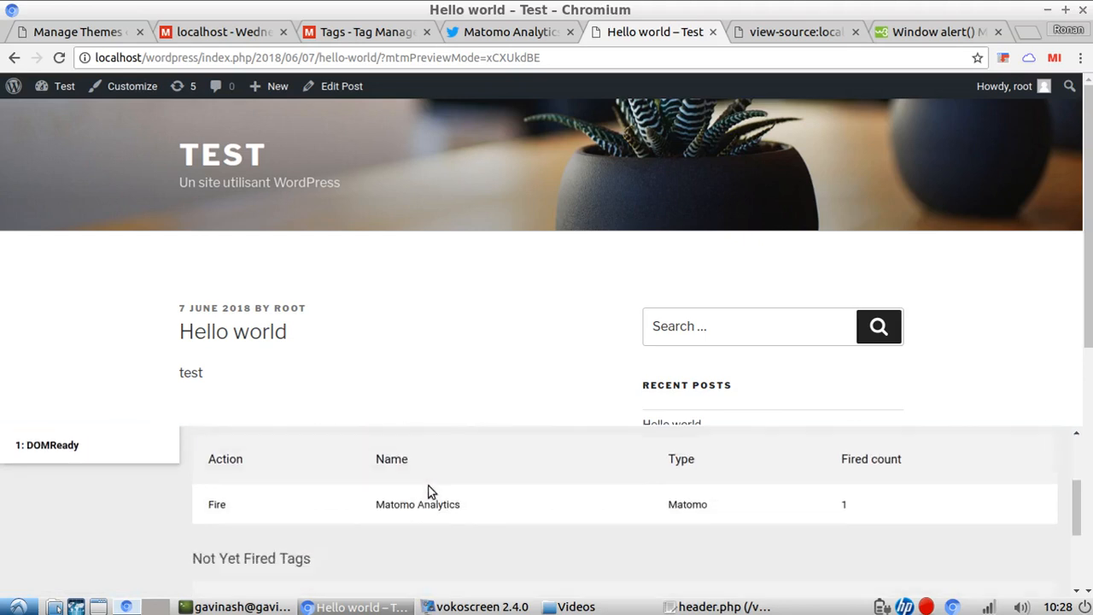
{"action": "scroll", "coordinate": [432, 495], "scroll_direction": "up", "scroll_amount": 2}
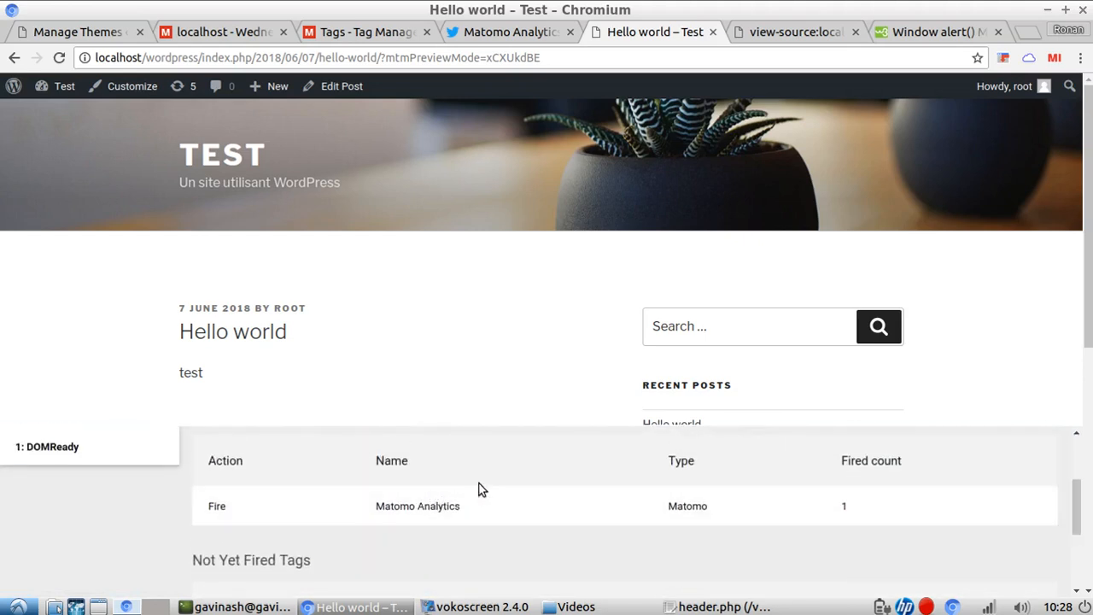
{"action": "scroll", "coordinate": [476, 487], "scroll_direction": "down", "scroll_amount": 1}
{"action": "left_click_drag", "start_coordinate": [461, 465], "coordinate": [435, 467]}
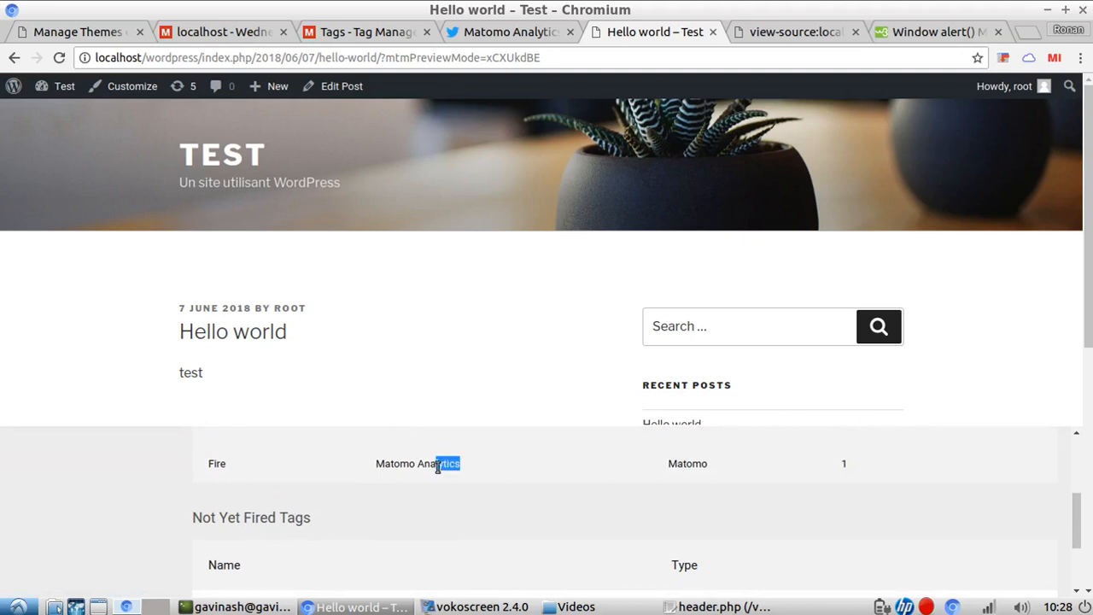
{"action": "scroll", "coordinate": [487, 482], "scroll_direction": "down", "scroll_amount": 1}
{"action": "scroll", "coordinate": [533, 492], "scroll_direction": "up", "scroll_amount": 2}
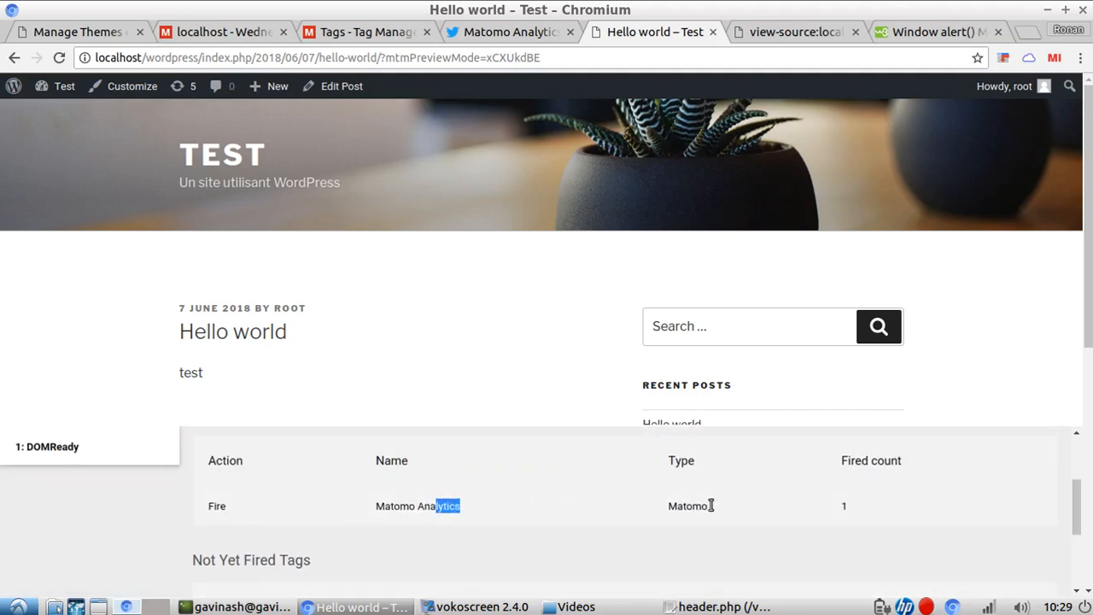
{"action": "scroll", "coordinate": [725, 510], "scroll_direction": "up", "scroll_amount": 3}
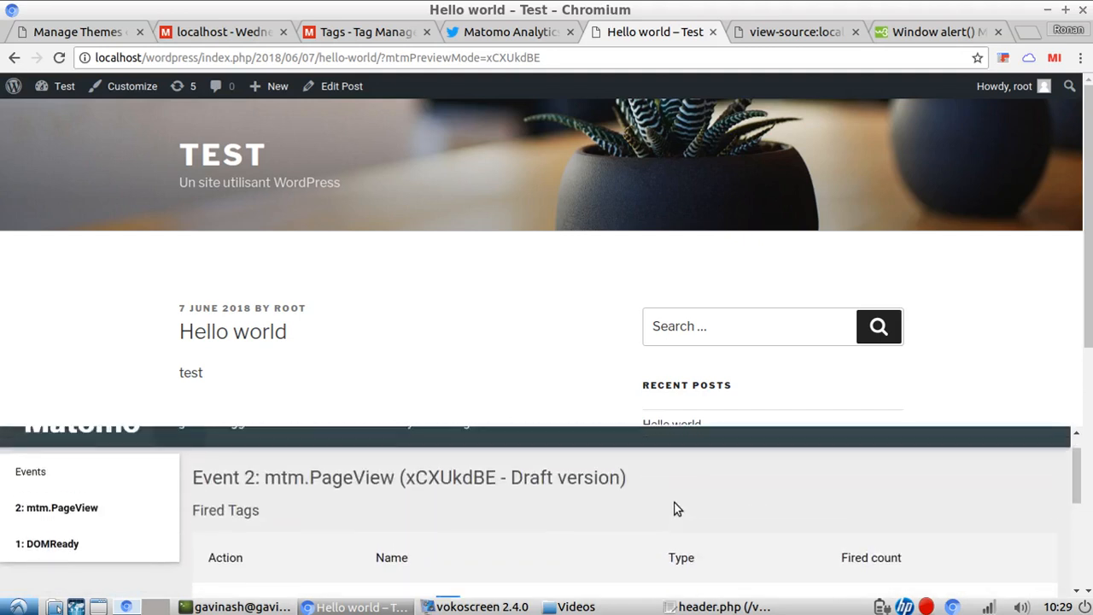
Step: Examine the SeoNumH1 and Matomo Configuration variable values for the mtm.PageView event in the debug panel
{"action": "left_click", "coordinate": [327, 466]}
{"action": "scroll", "coordinate": [353, 472], "scroll_direction": "down", "scroll_amount": 4}
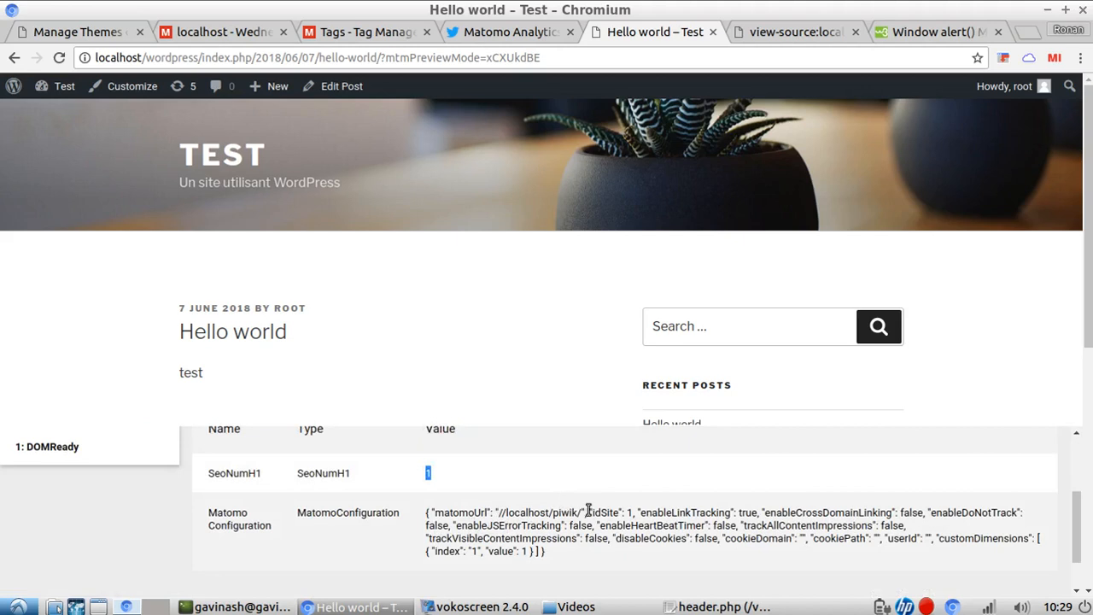
{"action": "scroll", "coordinate": [393, 517], "scroll_direction": "down", "scroll_amount": 4}
{"action": "scroll", "coordinate": [764, 248], "scroll_direction": "up", "scroll_amount": 3}
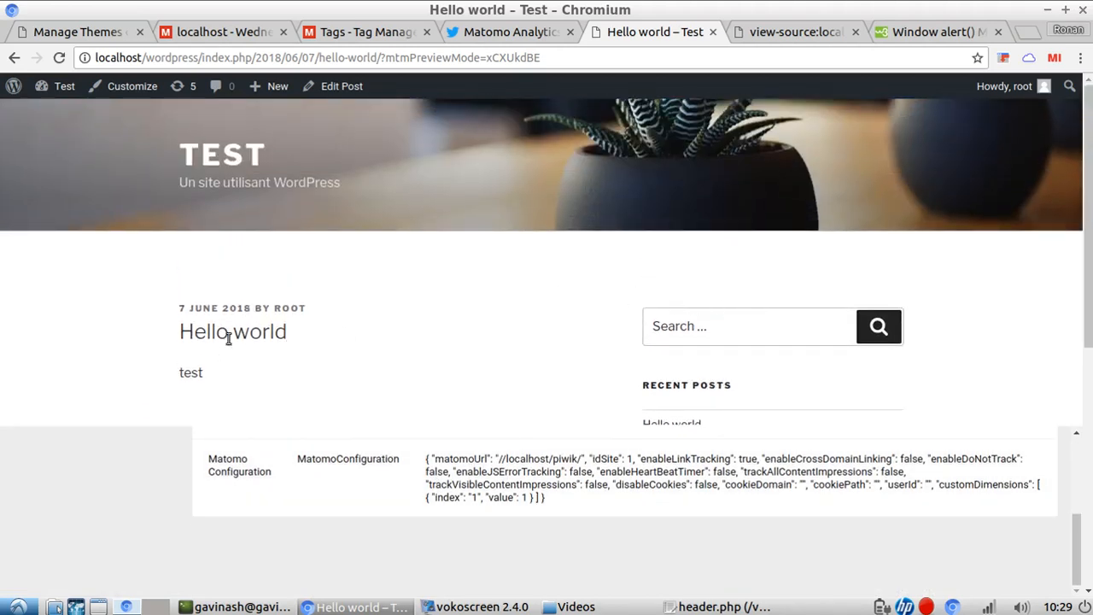
Step: View the Hello world post's page source and go through the first matches for h1
{"action": "key", "text": "ctrl+u"}
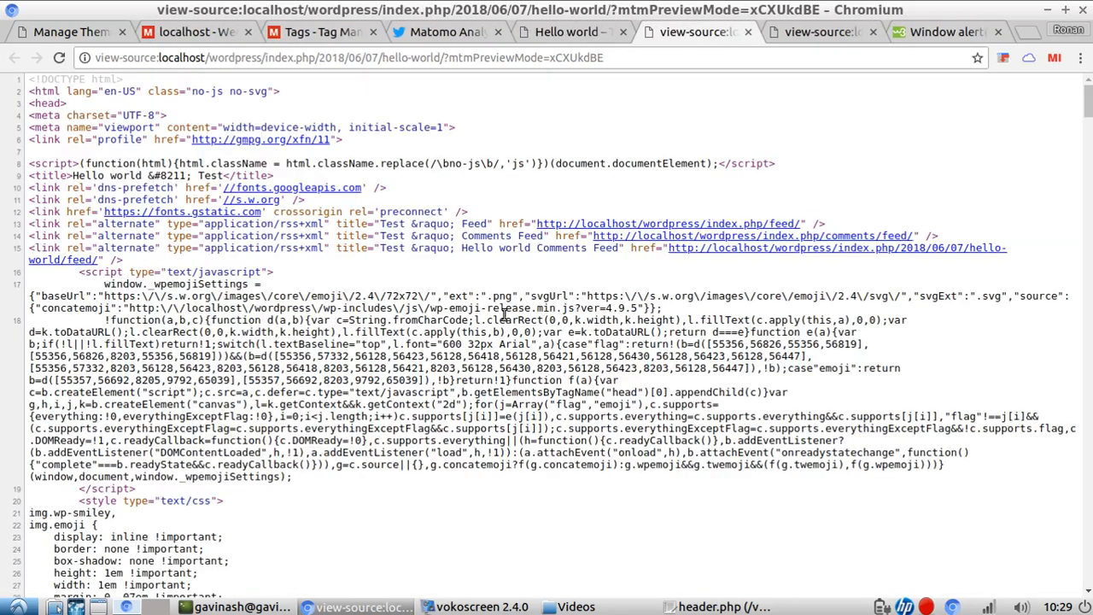
{"action": "key", "text": "ctrl+f"}
{"action": "type", "text": "h1"}
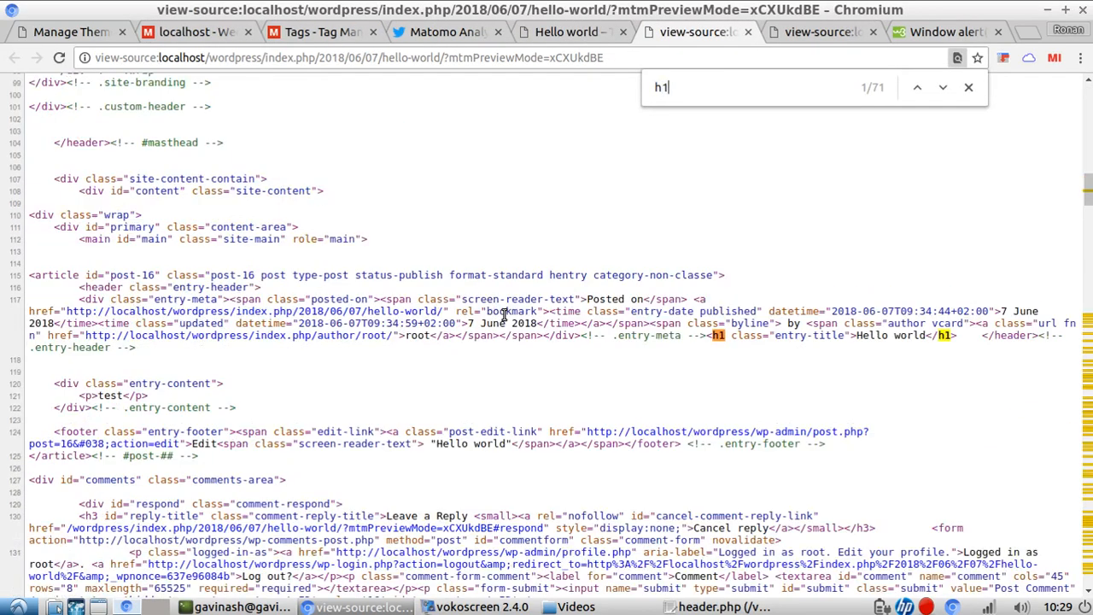
{"action": "key", "text": "Return"}
{"action": "key", "text": "Return"}
{"action": "key", "text": "Return"}
{"action": "key", "text": "Return"}
{"action": "key", "text": "Return"}
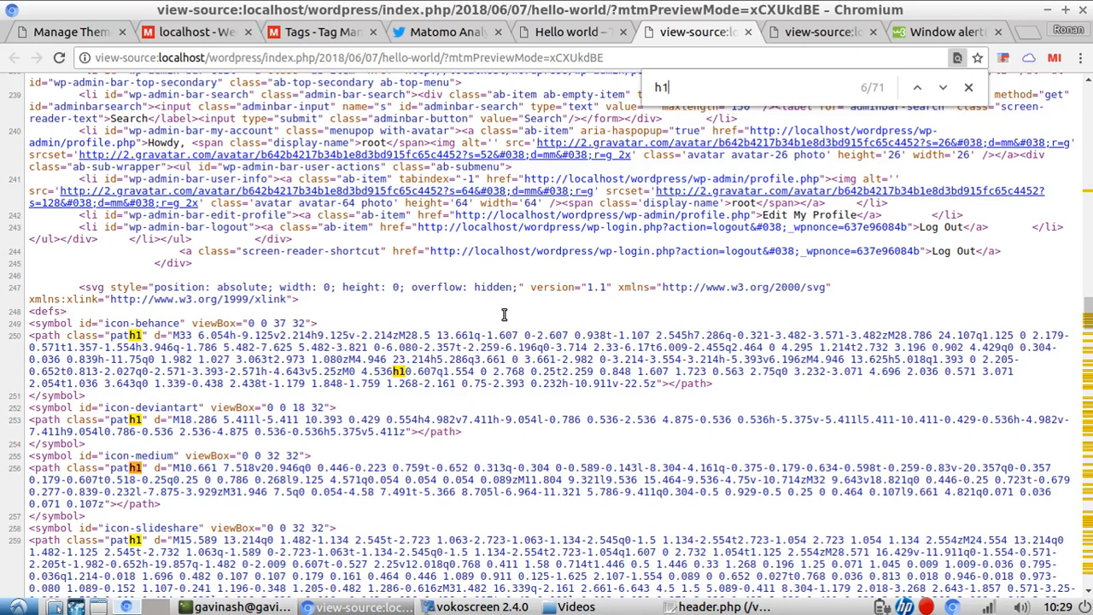
Step: Narrow the source search to the opening tag <h1 and return to the Hello world post
{"action": "key", "text": "Home"}
{"action": "type", "text": ">"}
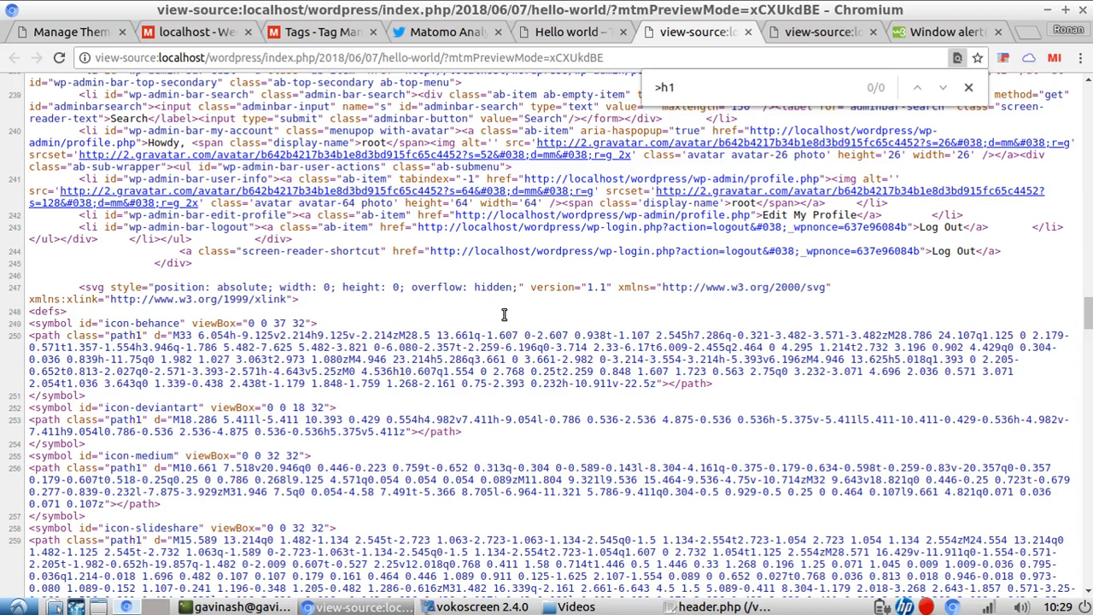
{"action": "key", "text": "BackSpace"}
{"action": "type", "text": "<"}
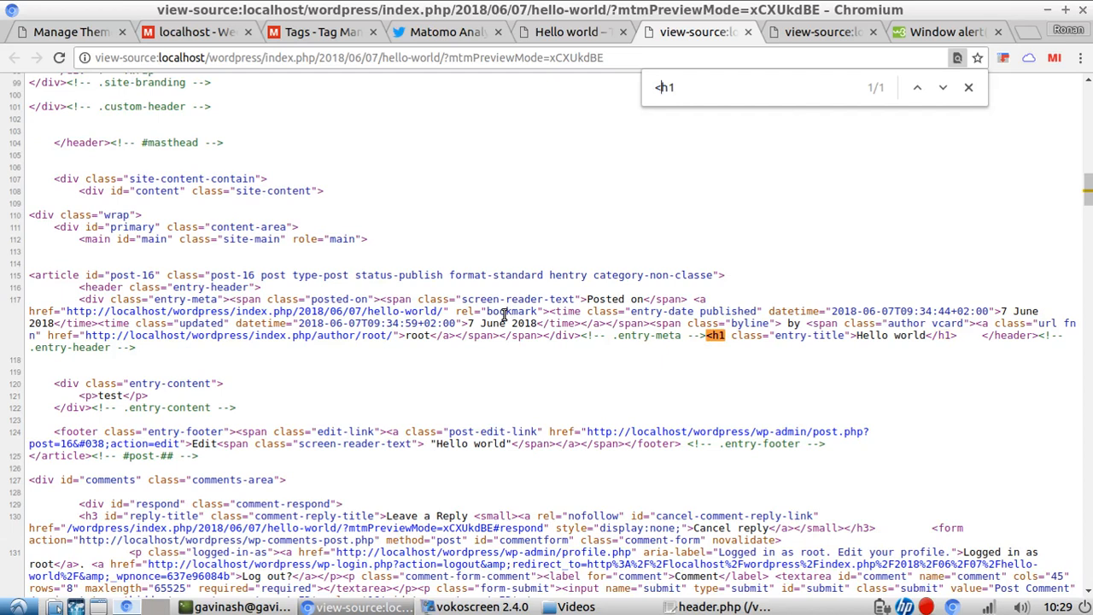
{"action": "left_click", "coordinate": [564, 31]}
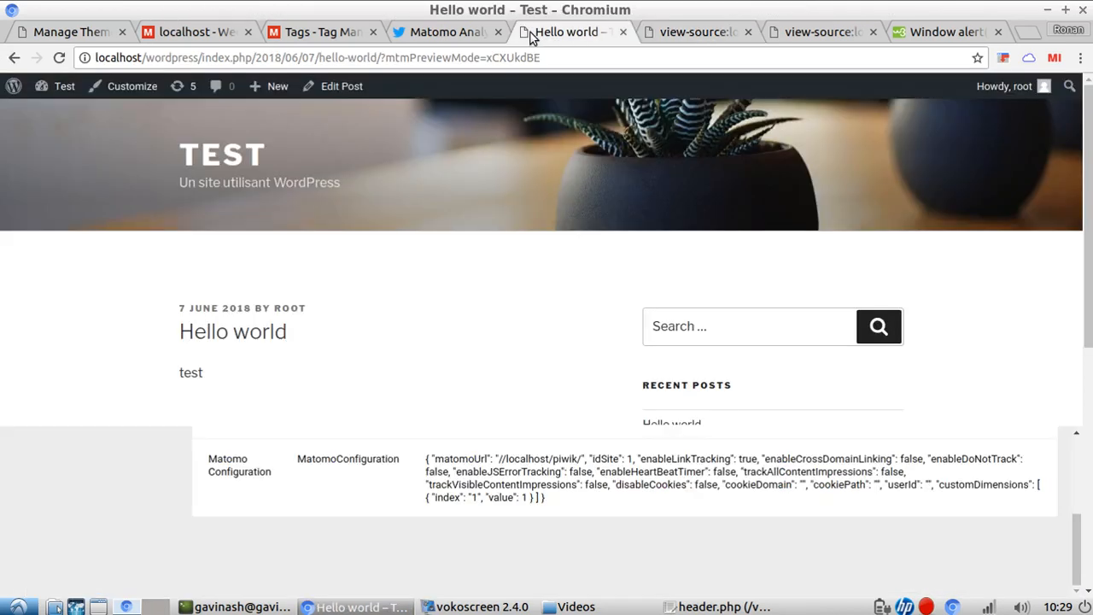
Step: Show the Matomo analytics dashboard for the day 2018-06-07
{"action": "left_click", "coordinate": [361, 38]}
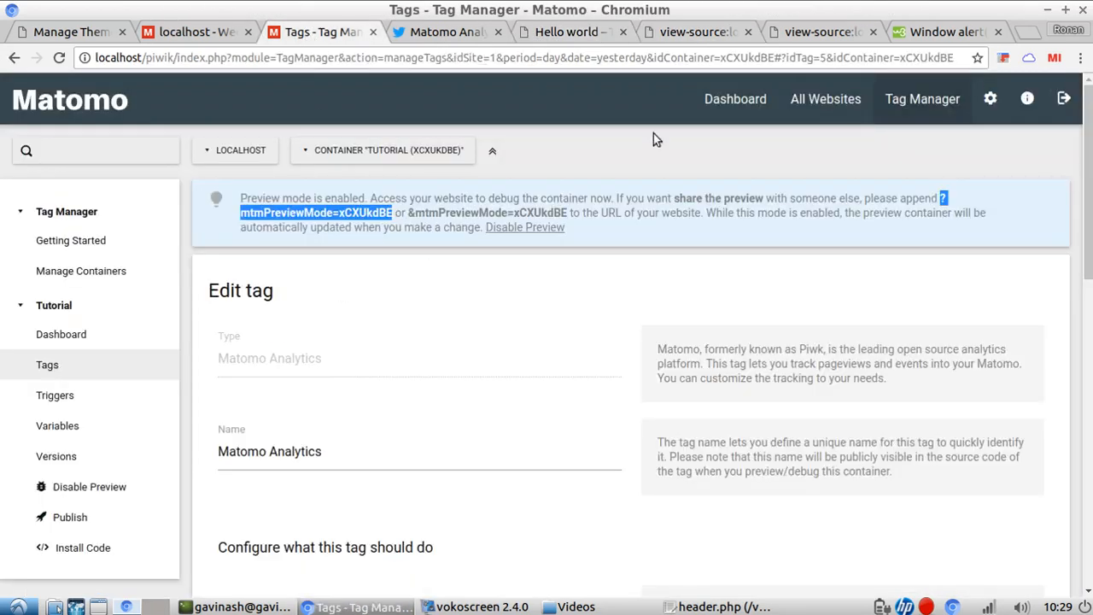
{"action": "left_click", "coordinate": [748, 99]}
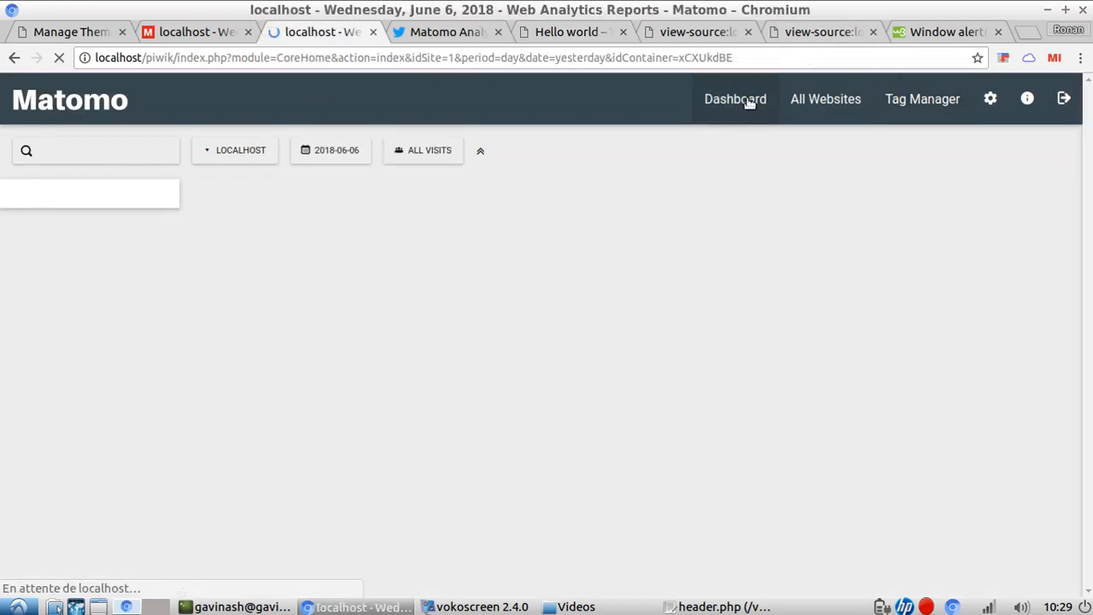
{"action": "left_click", "coordinate": [346, 155]}
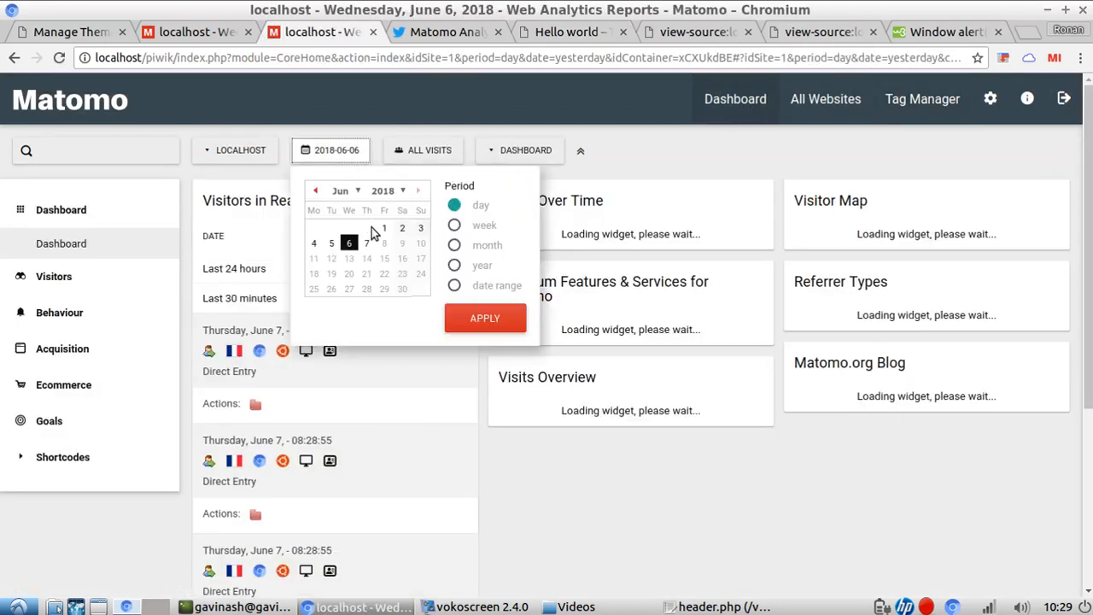
{"action": "left_click", "coordinate": [366, 245]}
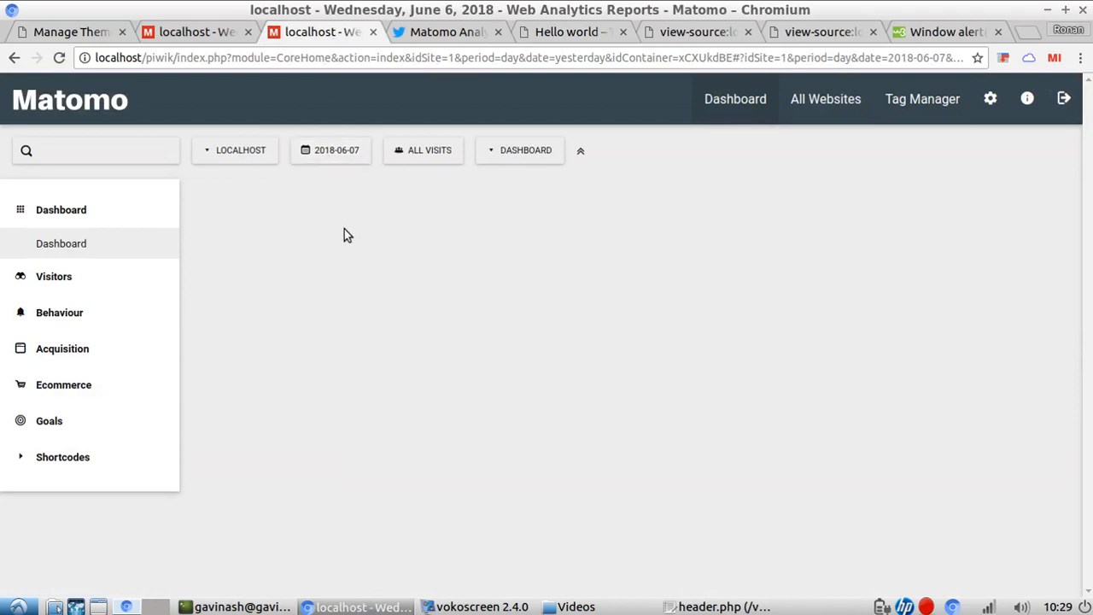
Step: Open the Visitor Log and compare the newest visit's page URL and action details with the Hello world post
{"action": "left_click", "coordinate": [90, 282]}
{"action": "left_click", "coordinate": [88, 311]}
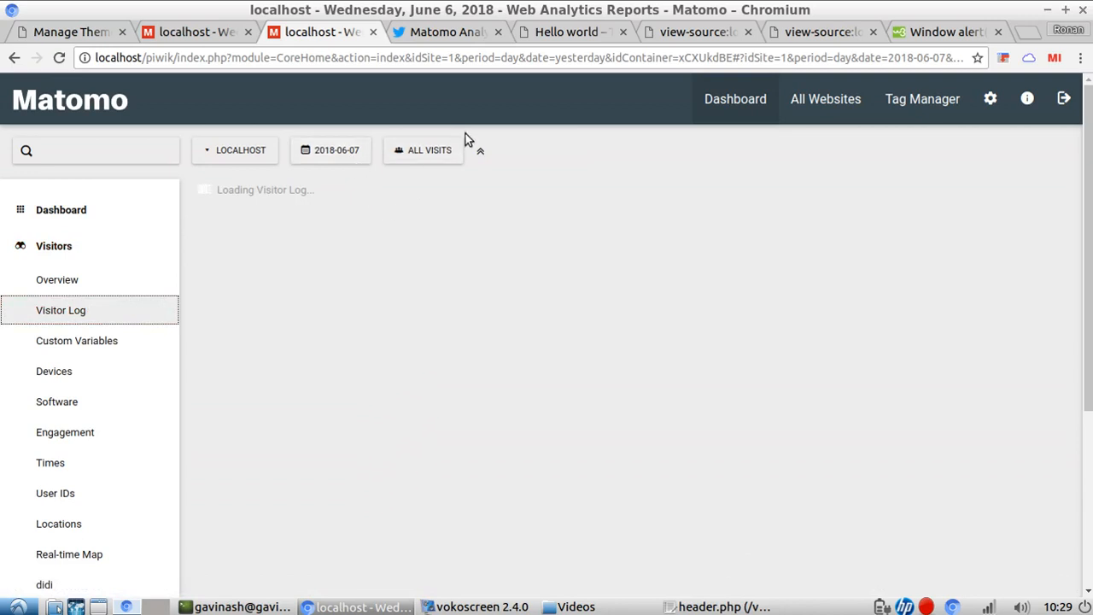
{"action": "left_click", "coordinate": [553, 34]}
{"action": "left_click_drag", "start_coordinate": [302, 54], "coordinate": [376, 58]}
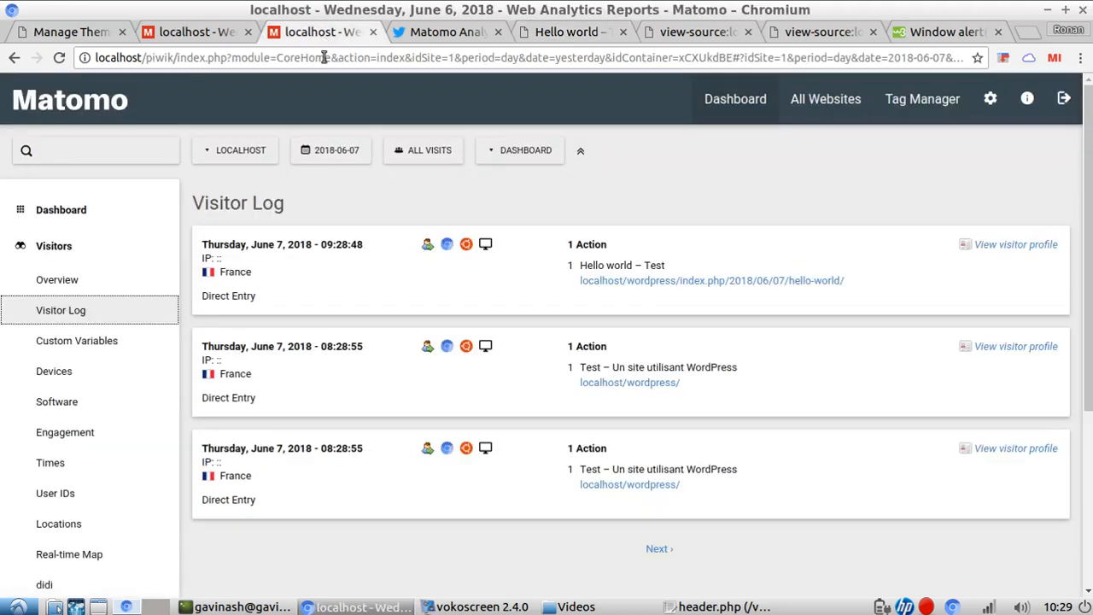
{"action": "left_click", "coordinate": [323, 32]}
{"action": "mouse_move", "coordinate": [669, 286]}
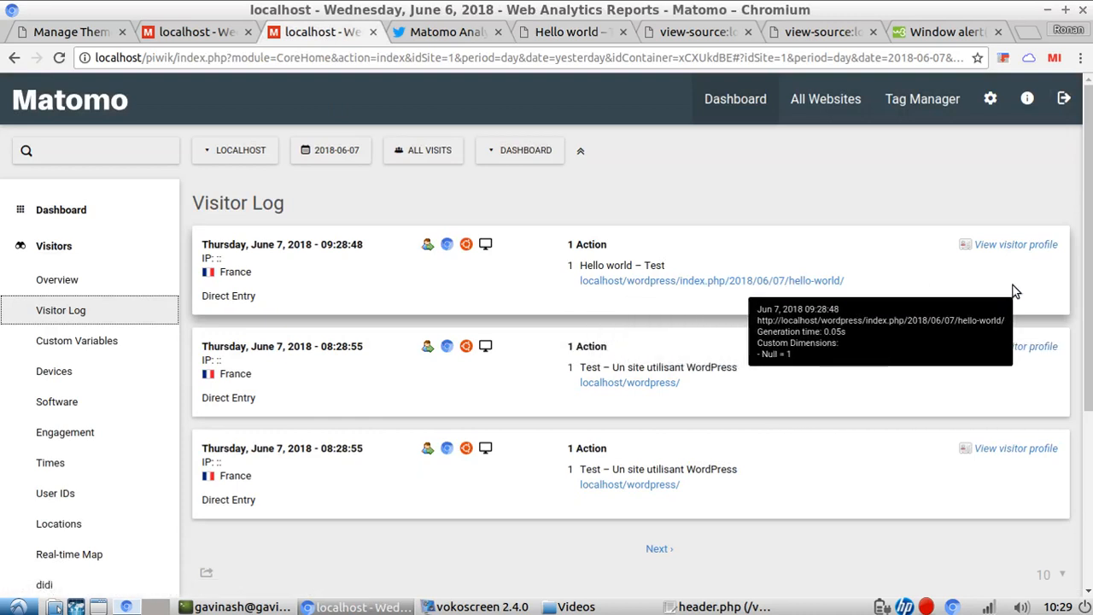
Step: Review the visitor profile of the newest visit and close it
{"action": "left_click", "coordinate": [1034, 245]}
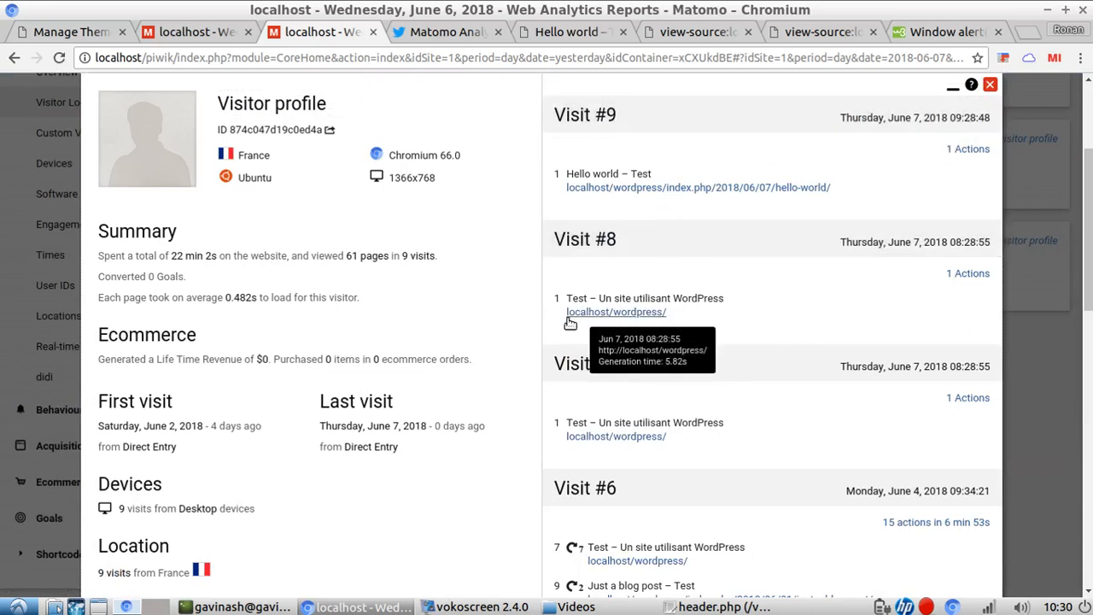
{"action": "scroll", "coordinate": [201, 346], "scroll_direction": "down", "scroll_amount": 2}
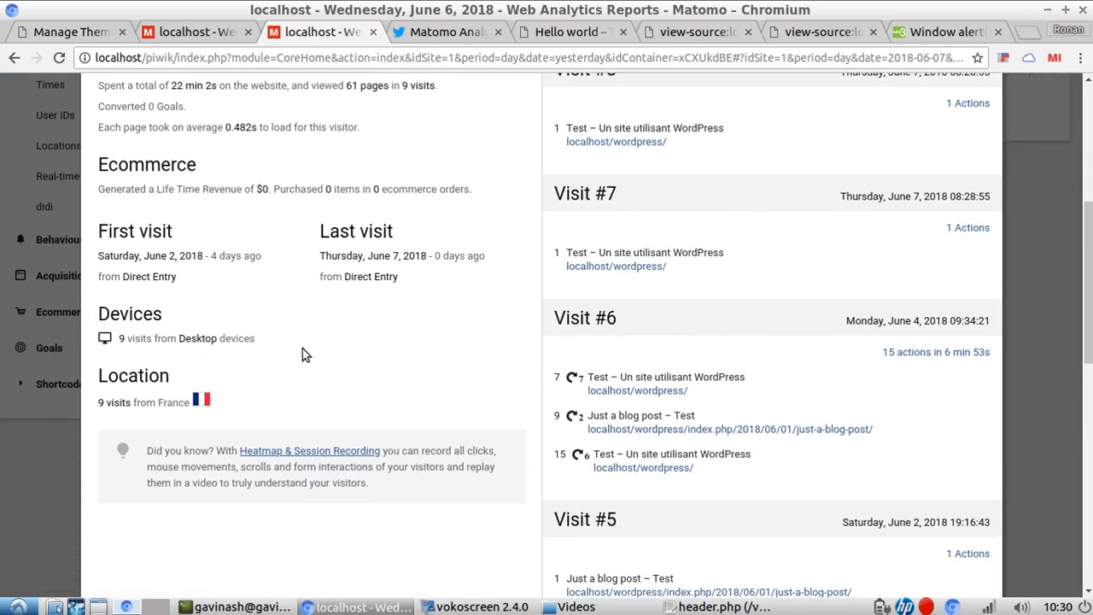
{"action": "scroll", "coordinate": [306, 350], "scroll_direction": "up", "scroll_amount": 4}
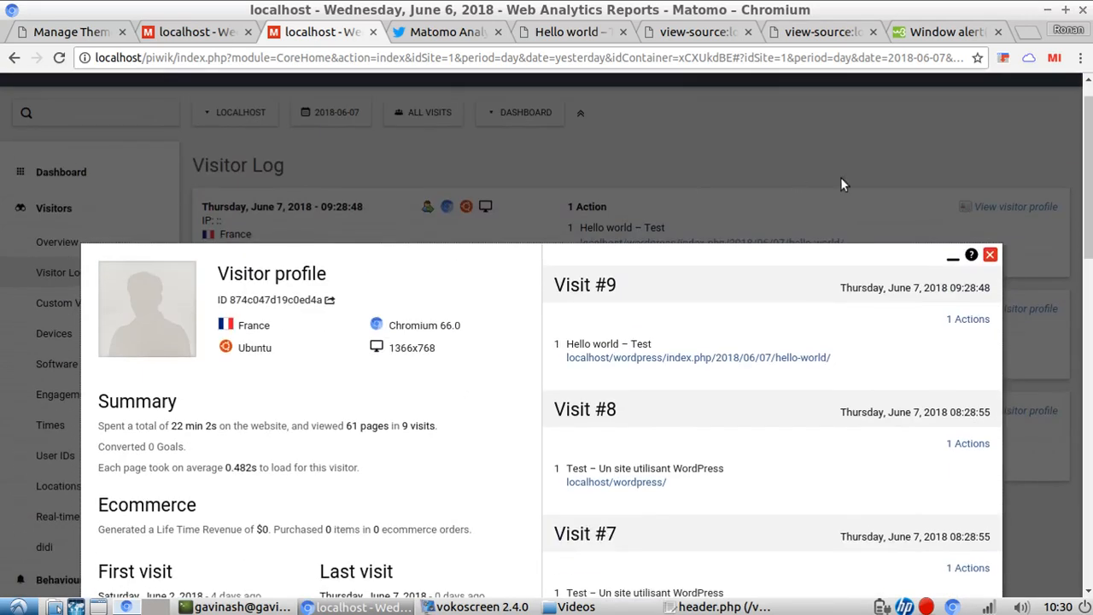
{"action": "left_click", "coordinate": [989, 255]}
Step: Open the Null custom dimension report under Behaviour and expand the row for value 1
{"action": "scroll", "coordinate": [174, 347], "scroll_direction": "down", "scroll_amount": 1}
{"action": "left_click", "coordinate": [79, 169]}
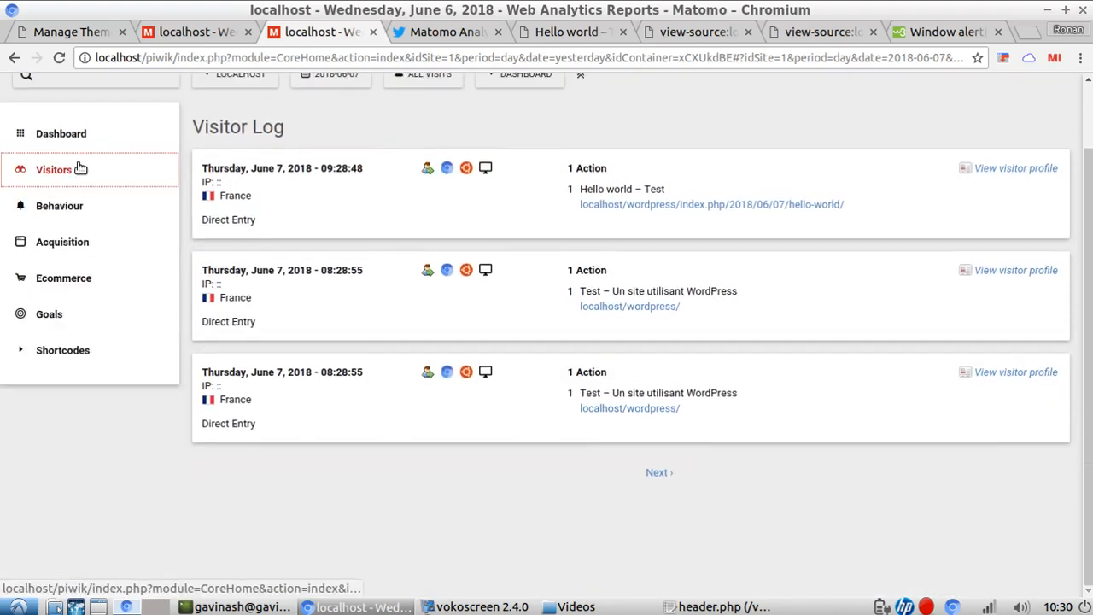
{"action": "left_click", "coordinate": [60, 210]}
{"action": "left_click", "coordinate": [59, 211]}
{"action": "left_click", "coordinate": [59, 209]}
{"action": "left_click", "coordinate": [69, 511]}
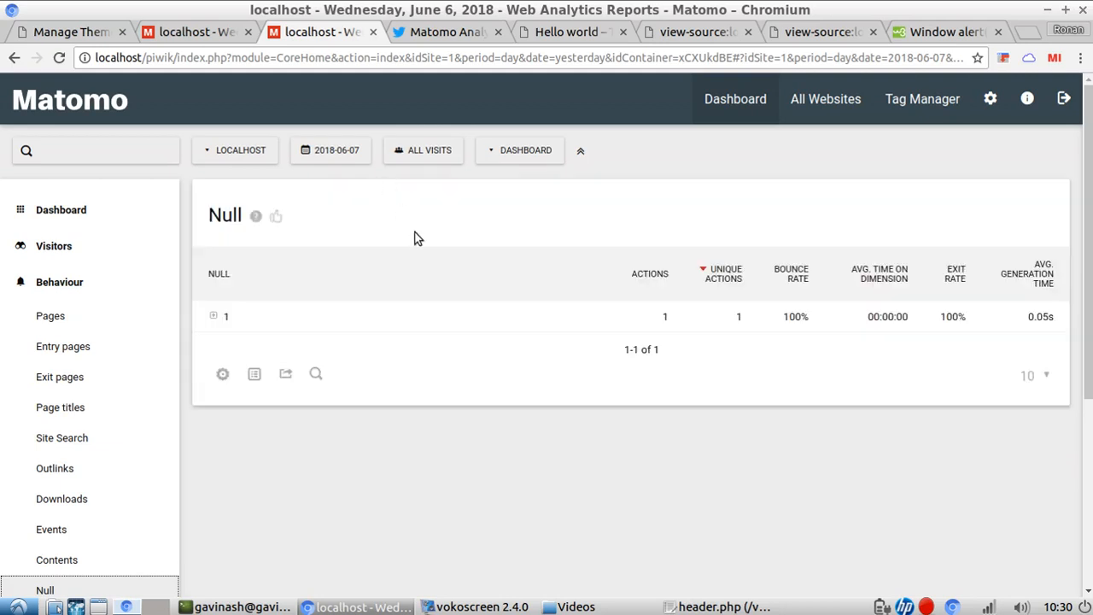
{"action": "left_click", "coordinate": [229, 316]}
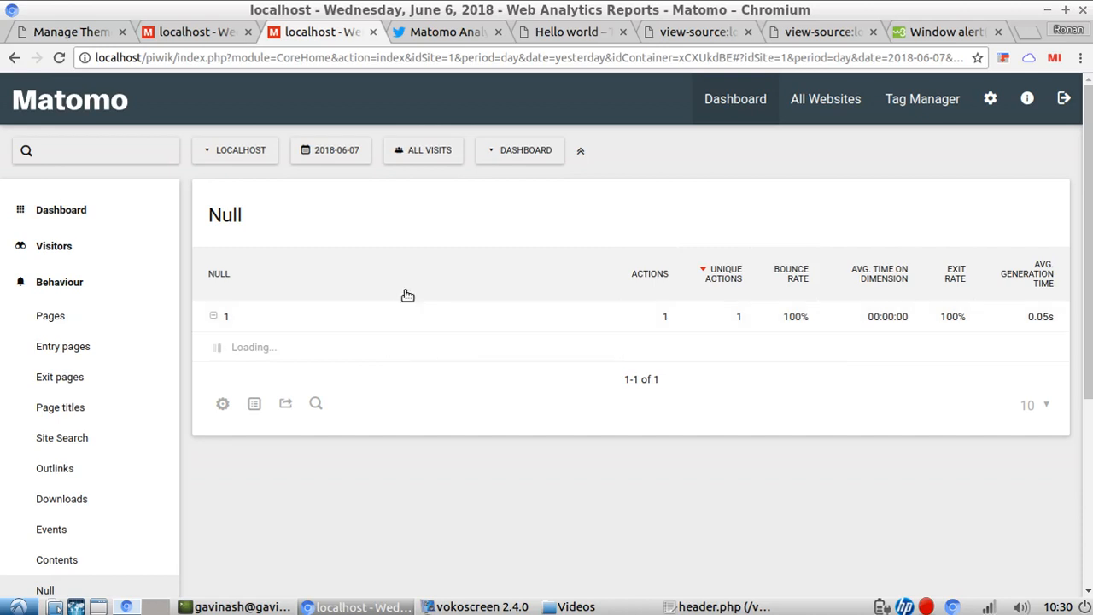
Step: Recheck the Matomo Configuration variable in the Hello world post's debug panel, then return to the Null report
{"action": "left_click", "coordinate": [564, 34]}
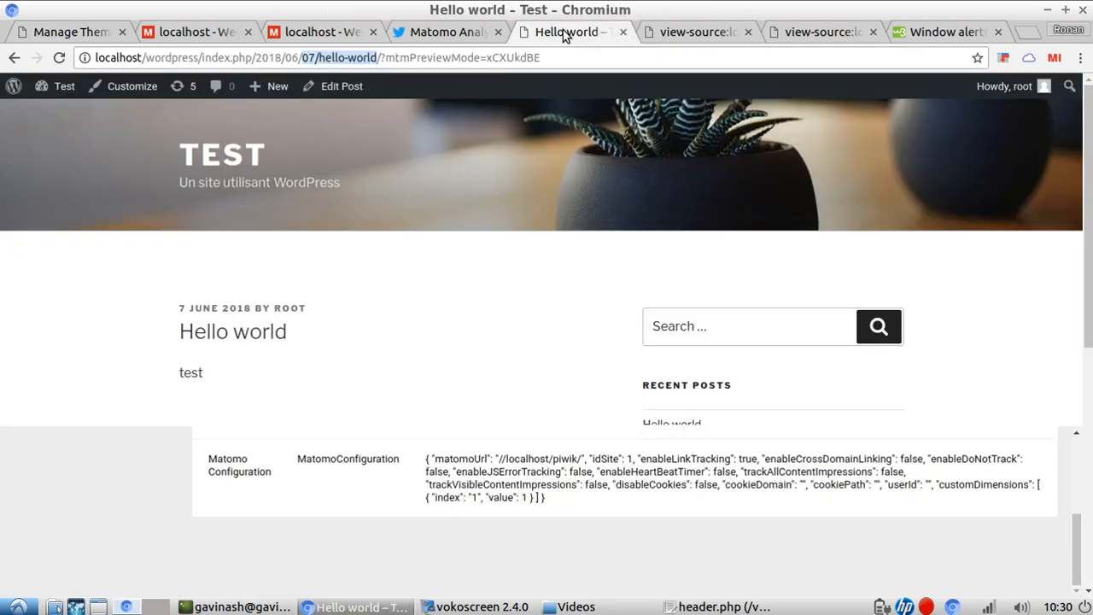
{"action": "scroll", "coordinate": [592, 385], "scroll_direction": "down", "scroll_amount": 3}
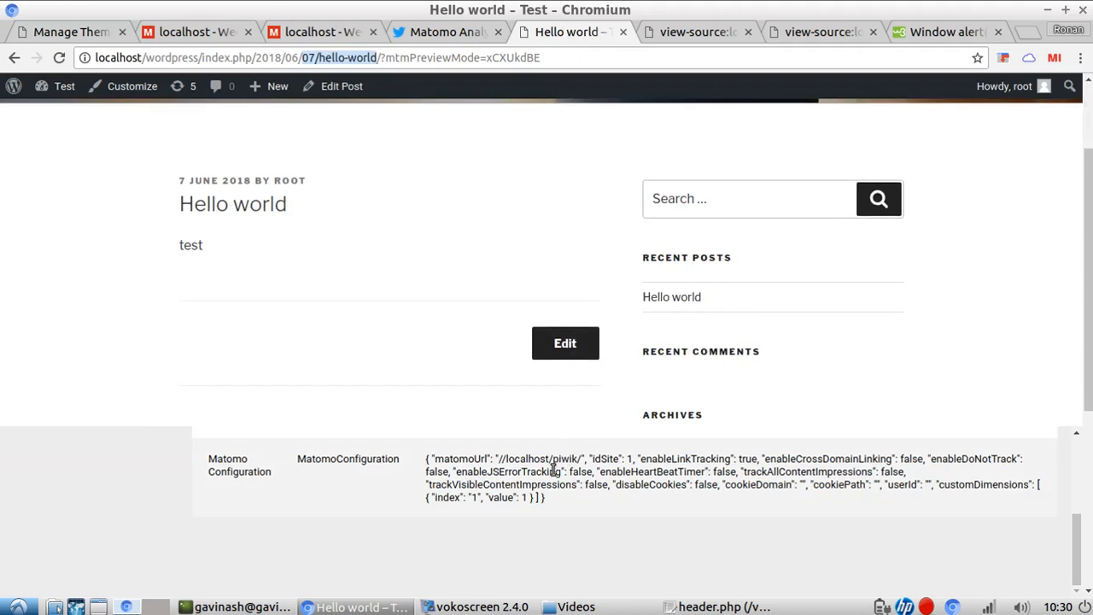
{"action": "scroll", "coordinate": [554, 459], "scroll_direction": "up", "scroll_amount": 3}
{"action": "scroll", "coordinate": [376, 242], "scroll_direction": "down", "scroll_amount": 2}
{"action": "scroll", "coordinate": [366, 237], "scroll_direction": "up", "scroll_amount": 3}
{"action": "scroll", "coordinate": [361, 235], "scroll_direction": "up", "scroll_amount": 2}
{"action": "left_click", "coordinate": [209, 34]}
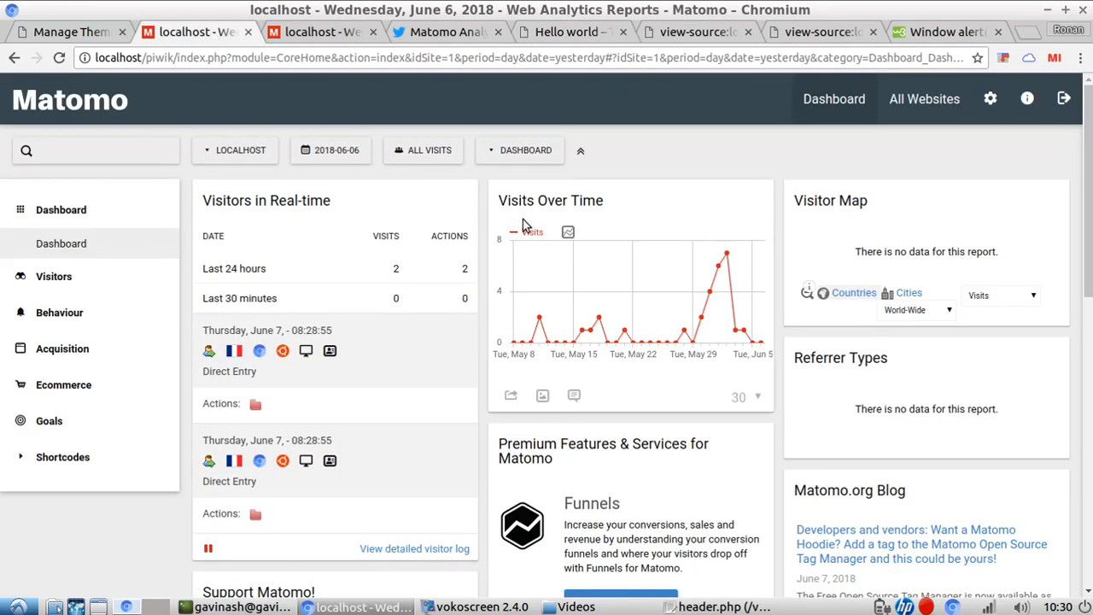
{"action": "left_click", "coordinate": [322, 39]}
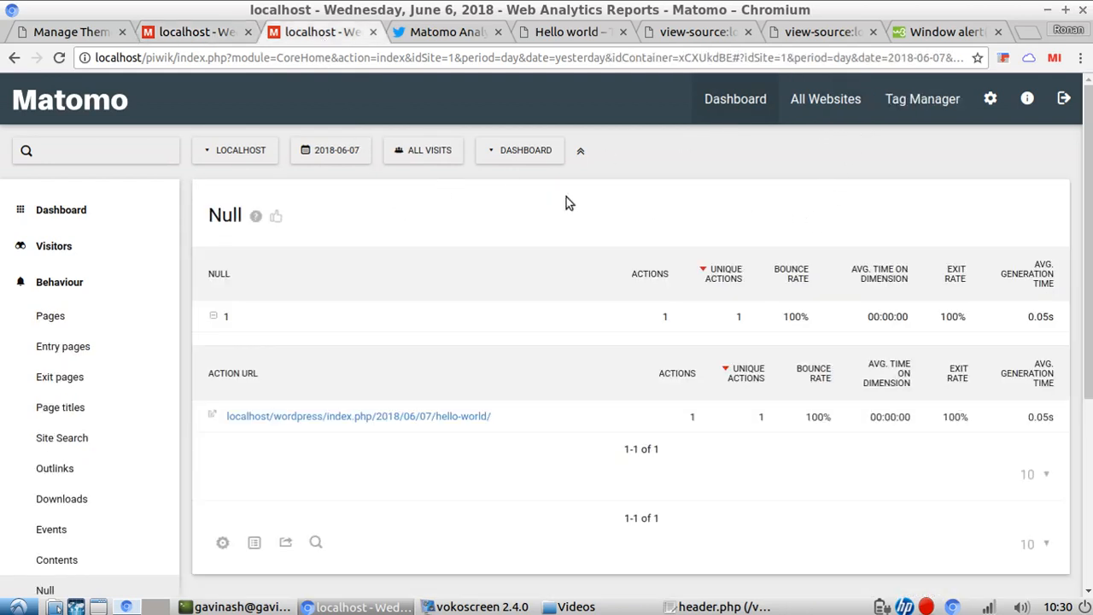
Step: Open the Tag Manager dashboard of the Tutorial container and review its tags, triggers, variables and versions
{"action": "left_click", "coordinate": [910, 102]}
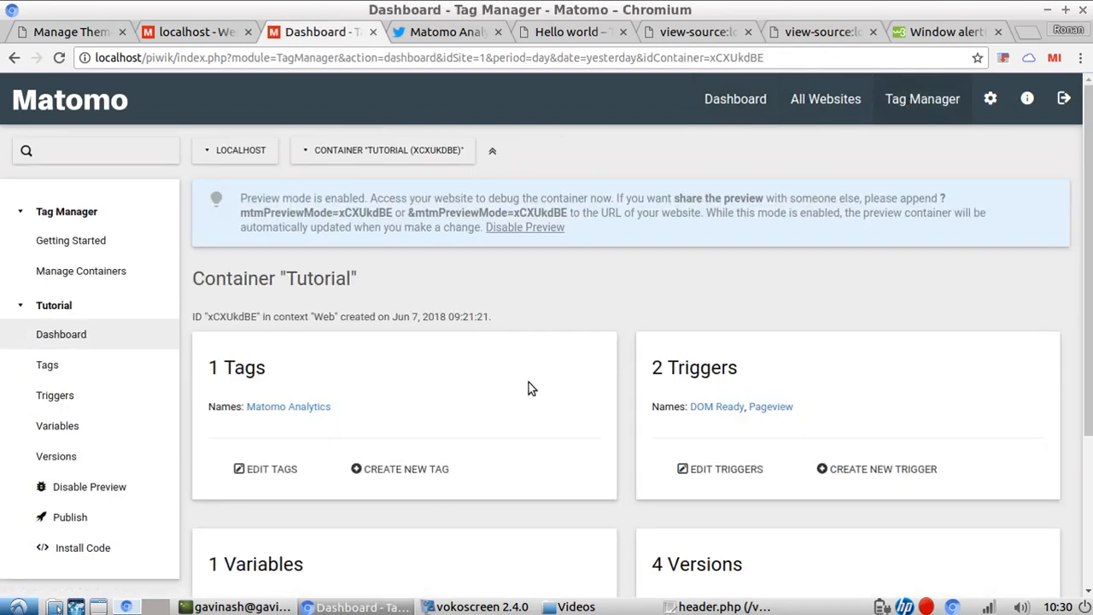
{"action": "scroll", "coordinate": [528, 380], "scroll_direction": "down", "scroll_amount": 3}
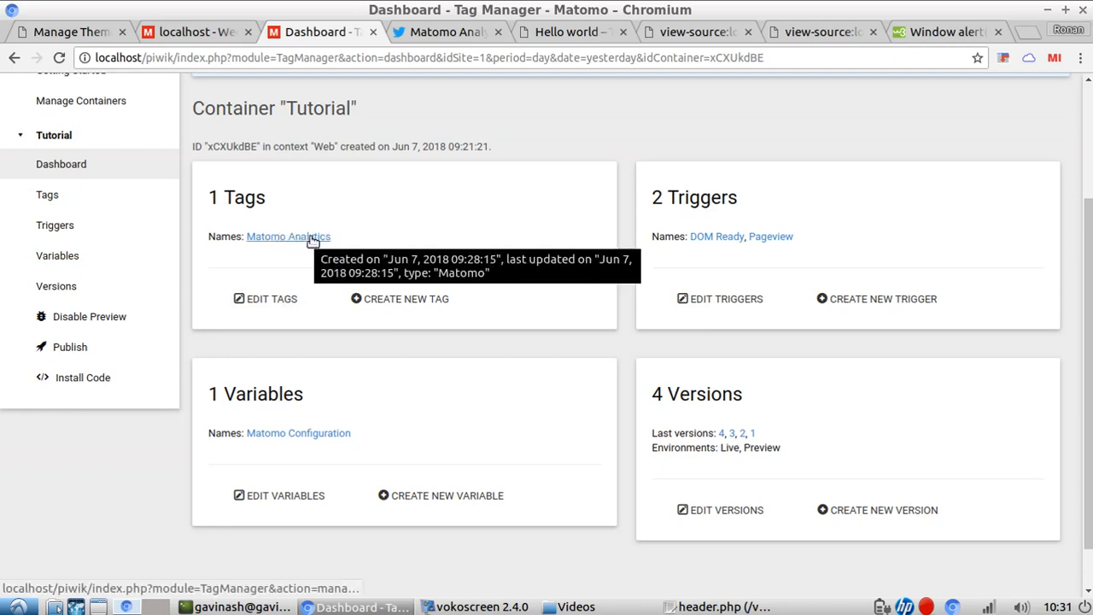
Step: Start creating a new trigger for the Tutorial container and review the available click, pageview, user engagement and other trigger types
{"action": "left_click", "coordinate": [859, 299]}
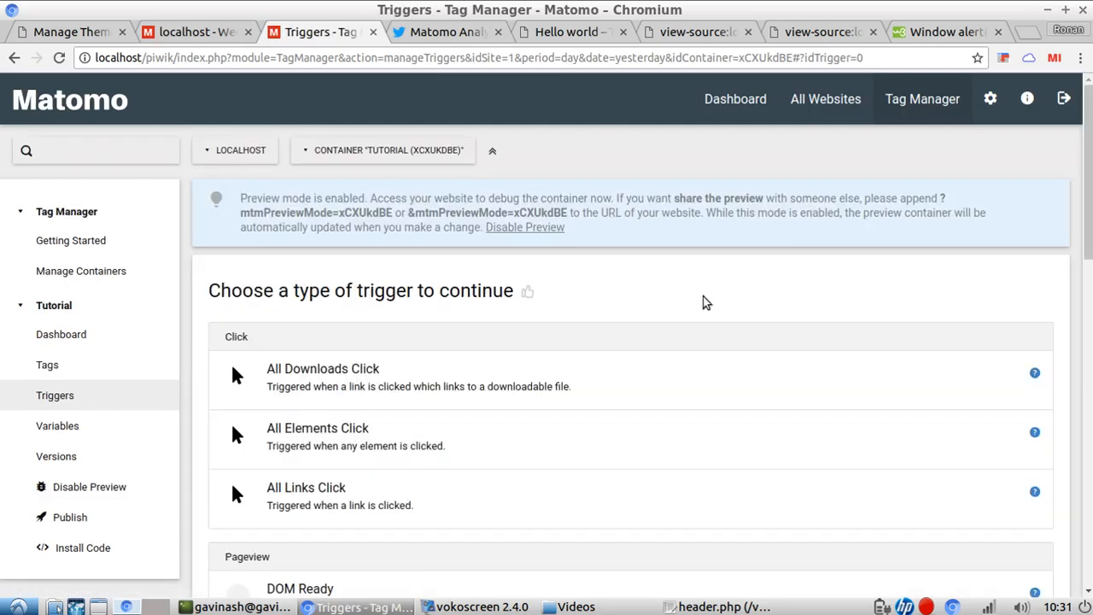
{"action": "scroll", "coordinate": [408, 324], "scroll_direction": "down", "scroll_amount": 3}
{"action": "scroll", "coordinate": [417, 316], "scroll_direction": "down", "scroll_amount": 3}
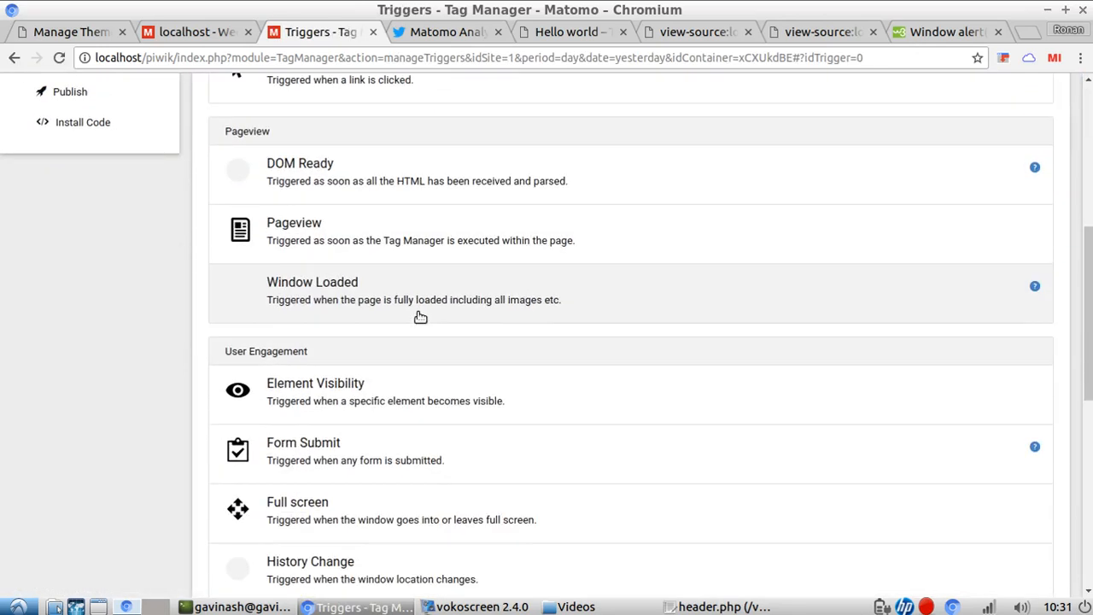
{"action": "scroll", "coordinate": [418, 316], "scroll_direction": "down", "scroll_amount": 3}
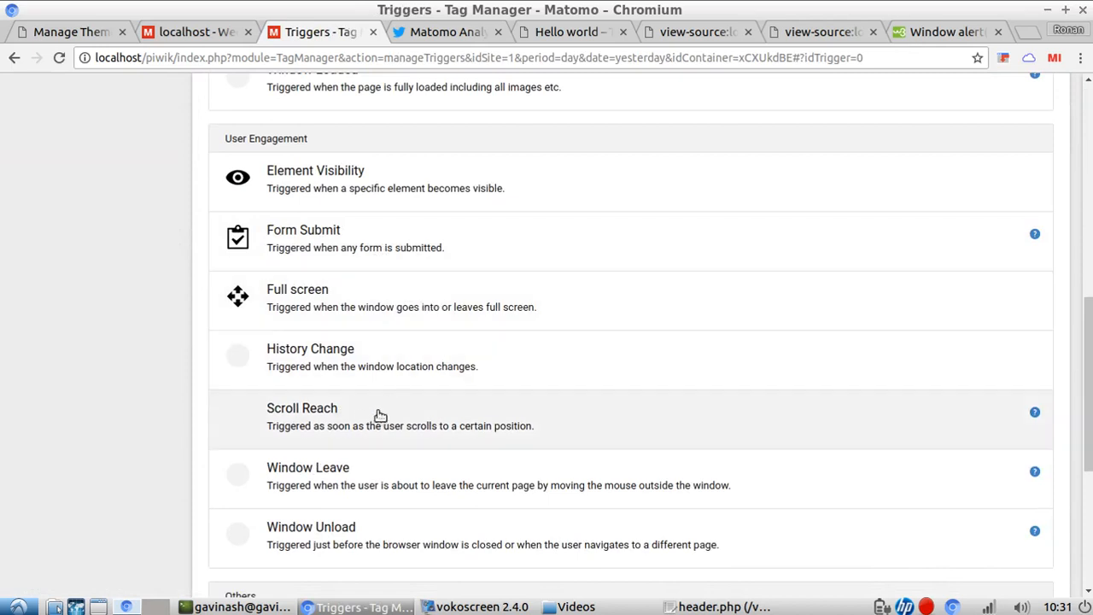
{"action": "scroll", "coordinate": [372, 447], "scroll_direction": "down", "scroll_amount": 1}
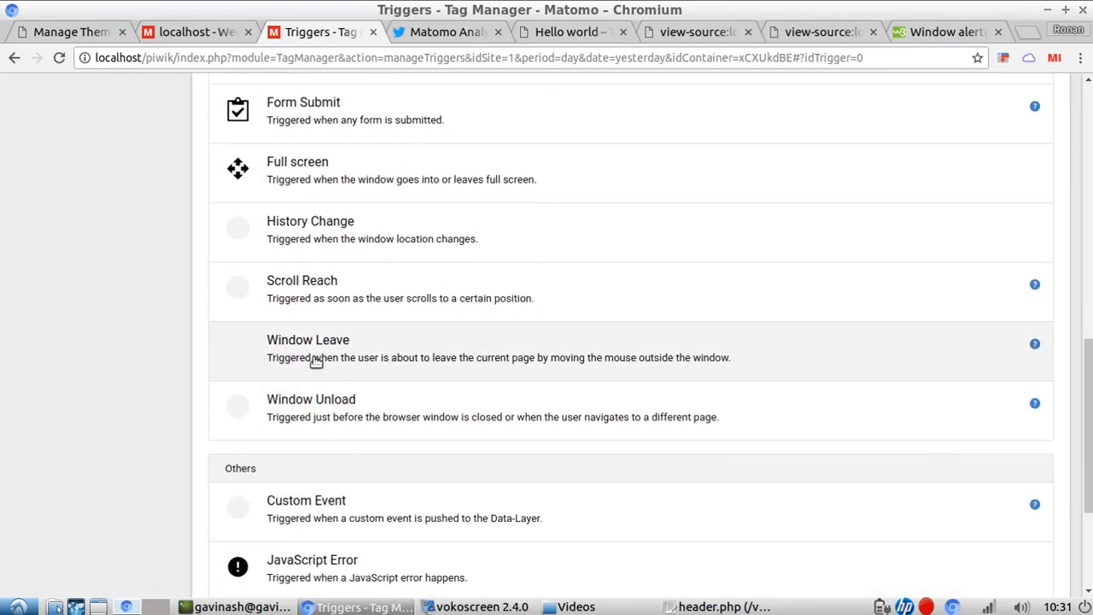
{"action": "scroll", "coordinate": [427, 345], "scroll_direction": "down", "scroll_amount": 1}
{"action": "scroll", "coordinate": [431, 343], "scroll_direction": "down", "scroll_amount": 2}
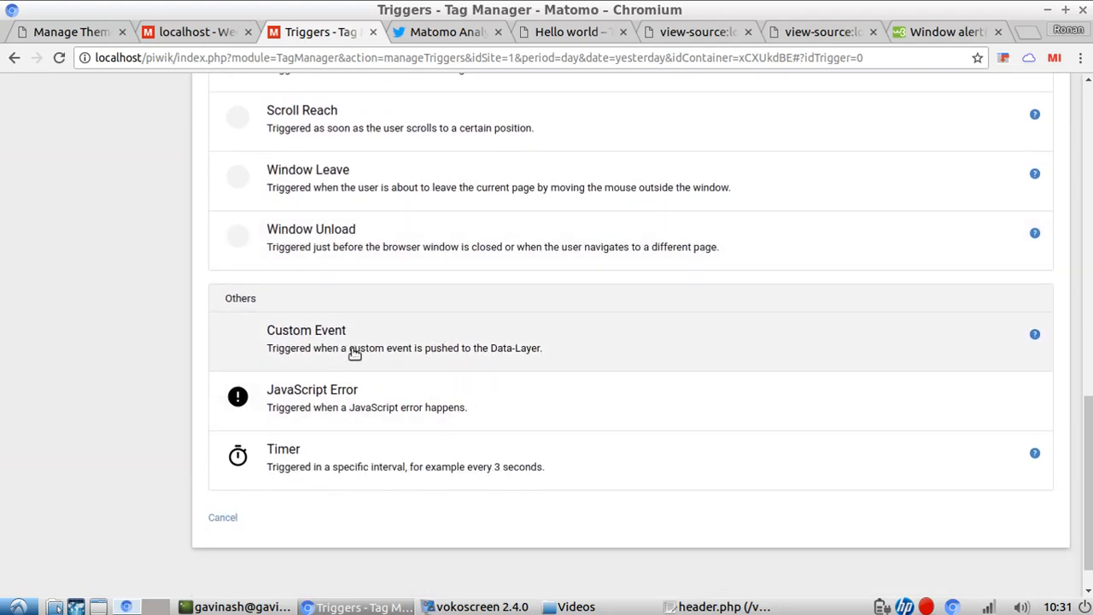
{"action": "scroll", "coordinate": [358, 346], "scroll_direction": "up", "scroll_amount": 10}
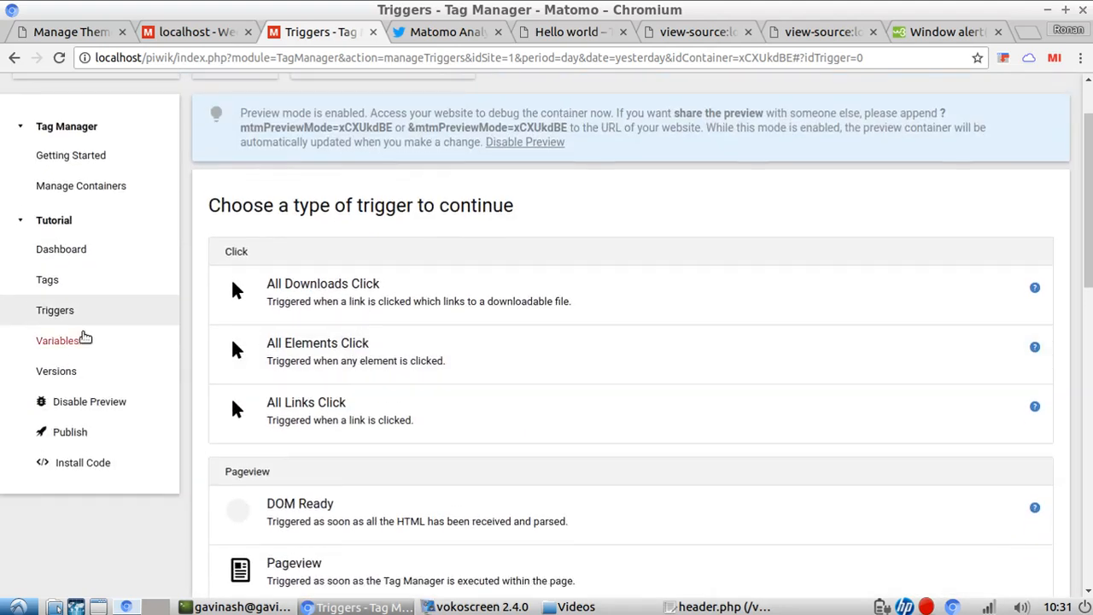
Step: Start creating a new variable for the Tutorial container and review the available date, page, SEO, utility and other variable types
{"action": "left_click", "coordinate": [59, 340]}
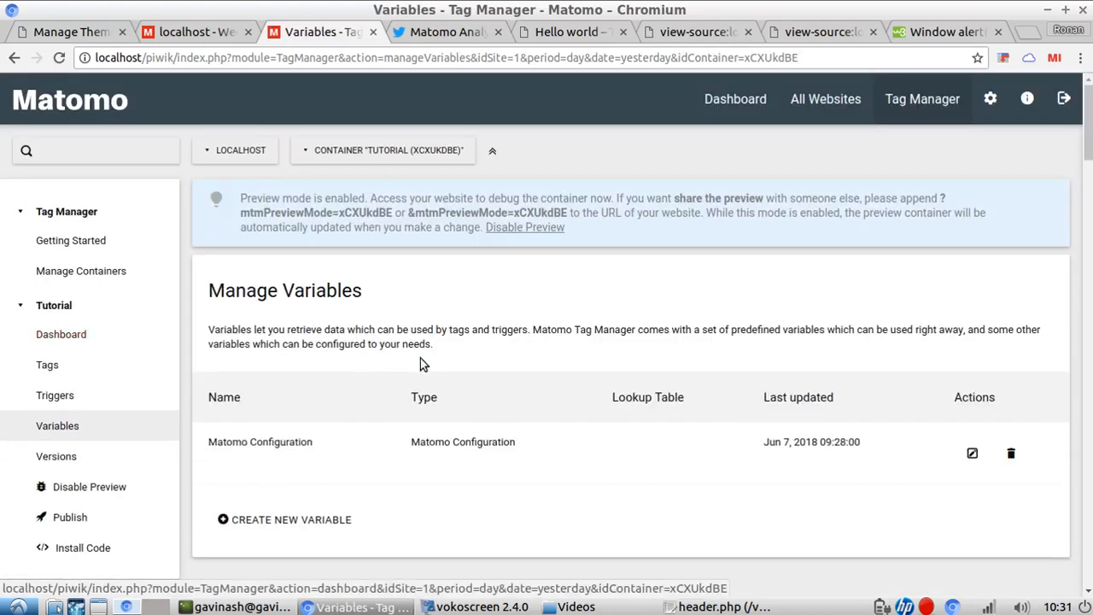
{"action": "scroll", "coordinate": [447, 384], "scroll_direction": "down", "scroll_amount": 4}
{"action": "left_click", "coordinate": [336, 352]}
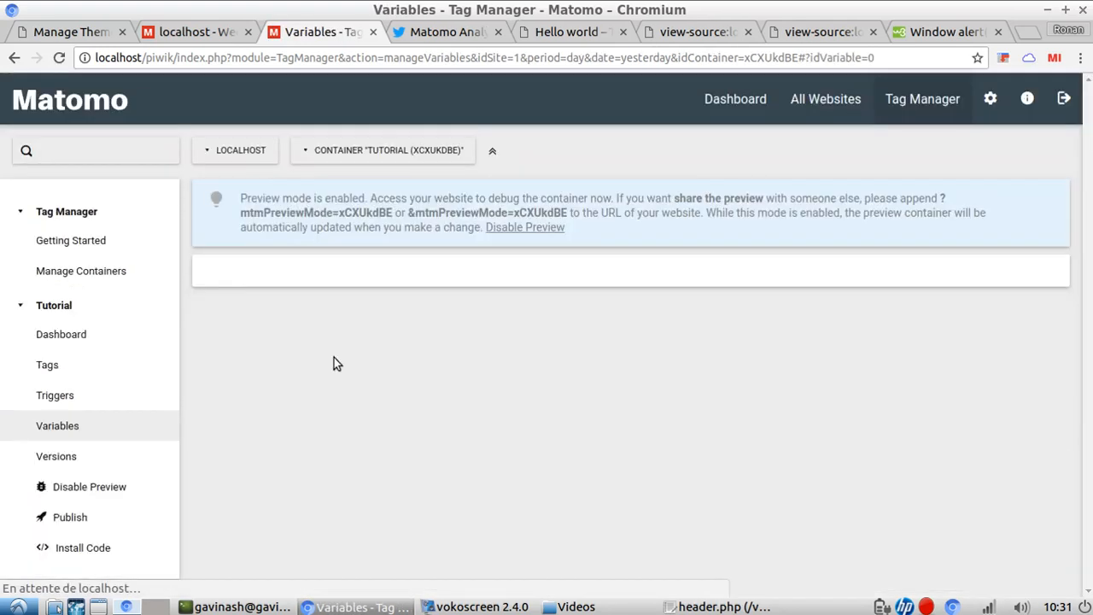
{"action": "scroll", "coordinate": [618, 410], "scroll_direction": "down", "scroll_amount": 3}
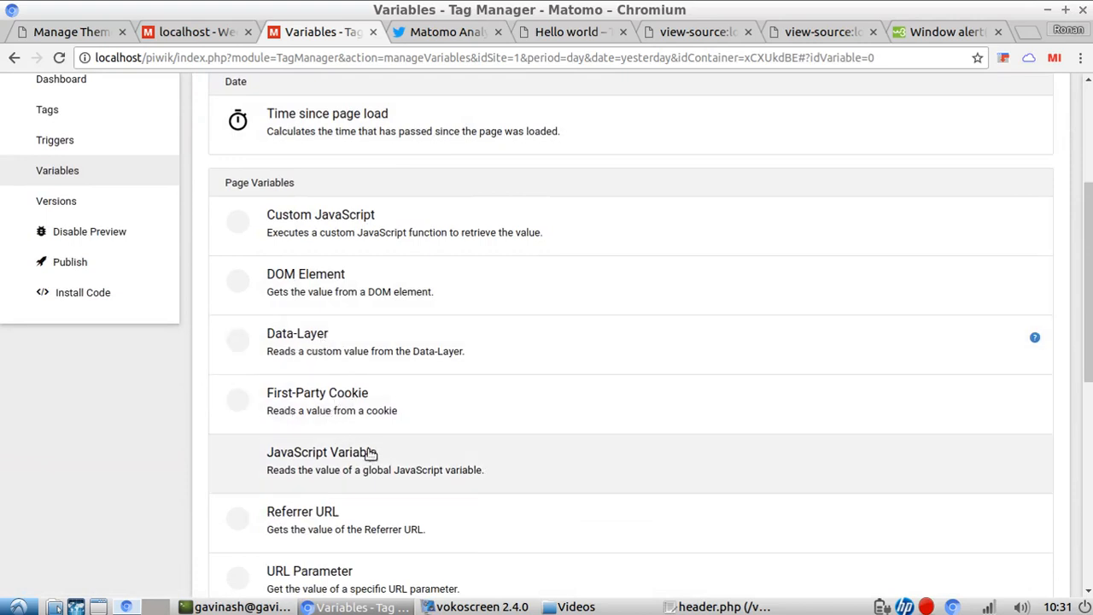
{"action": "scroll", "coordinate": [376, 452], "scroll_direction": "down", "scroll_amount": 2}
{"action": "scroll", "coordinate": [427, 337], "scroll_direction": "down", "scroll_amount": 3}
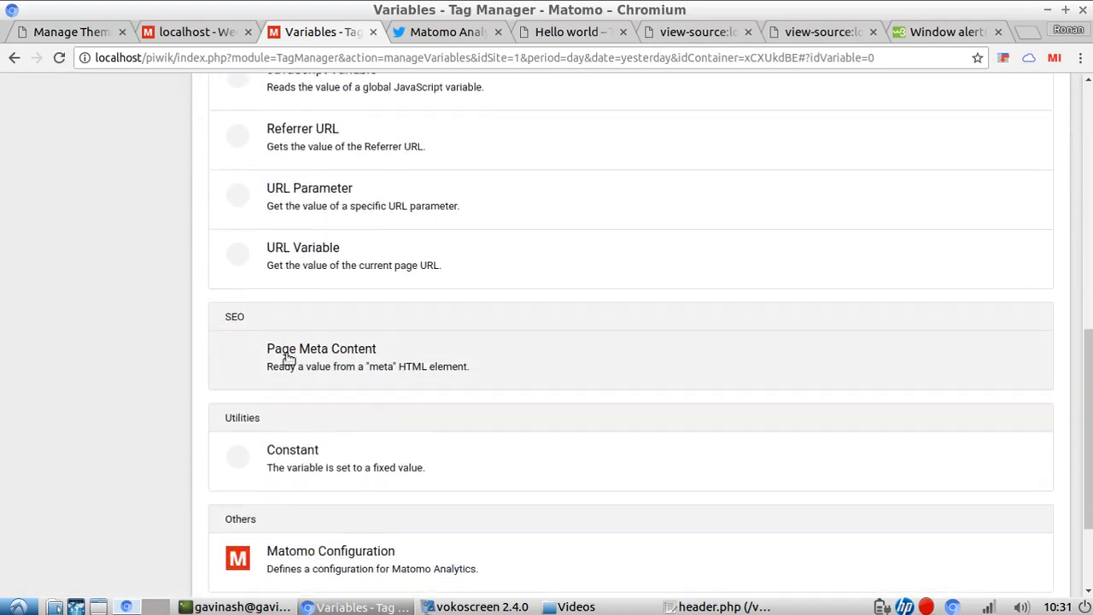
{"action": "scroll", "coordinate": [325, 363], "scroll_direction": "down", "scroll_amount": 2}
{"action": "scroll", "coordinate": [383, 404], "scroll_direction": "up", "scroll_amount": 9}
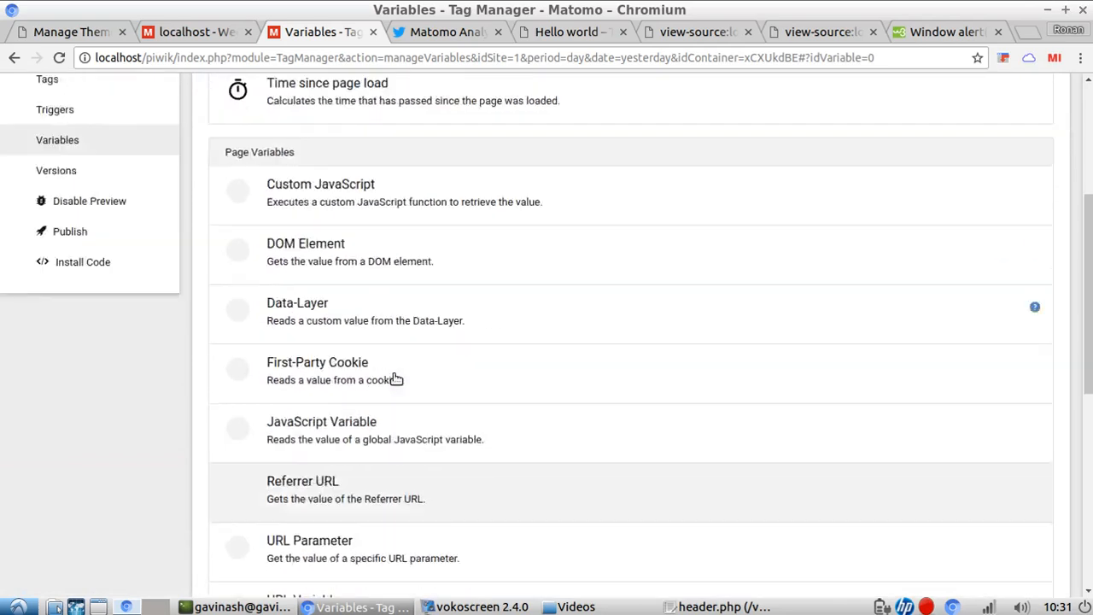
Step: Open the version management page of the Tutorial container and review its listed revisions, environments and actions
{"action": "left_click", "coordinate": [128, 439]}
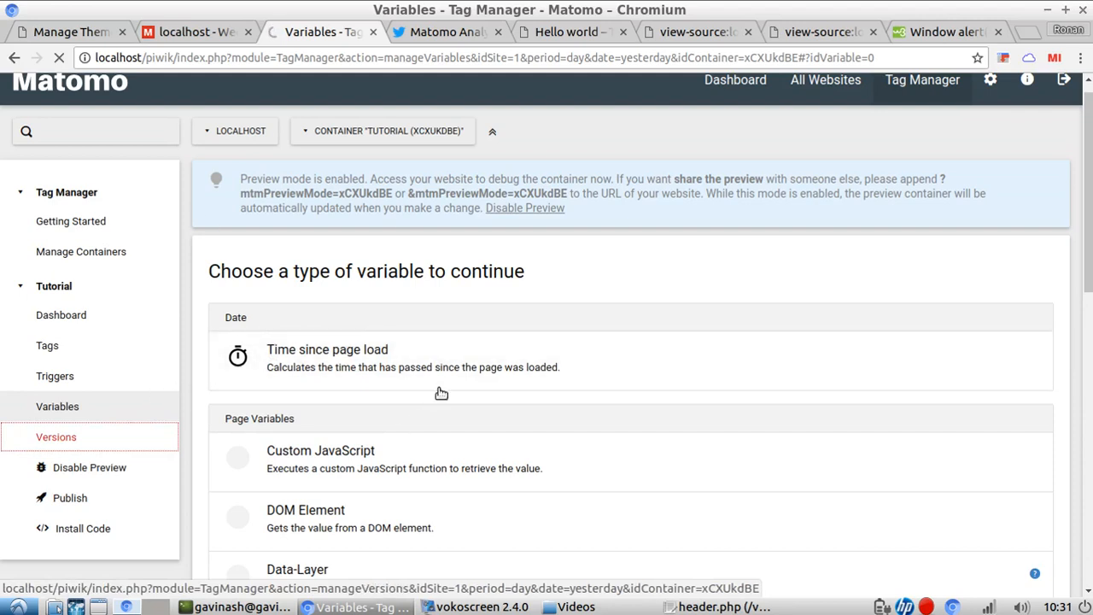
{"action": "scroll", "coordinate": [461, 367], "scroll_direction": "up", "scroll_amount": 1}
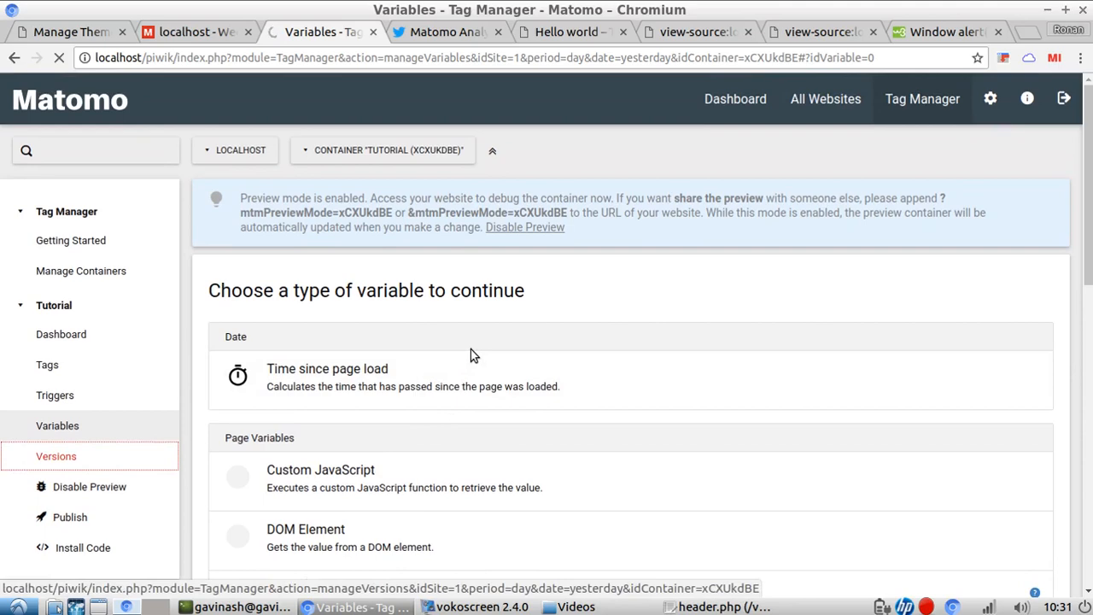
{"action": "scroll", "coordinate": [541, 361], "scroll_direction": "down", "scroll_amount": 5}
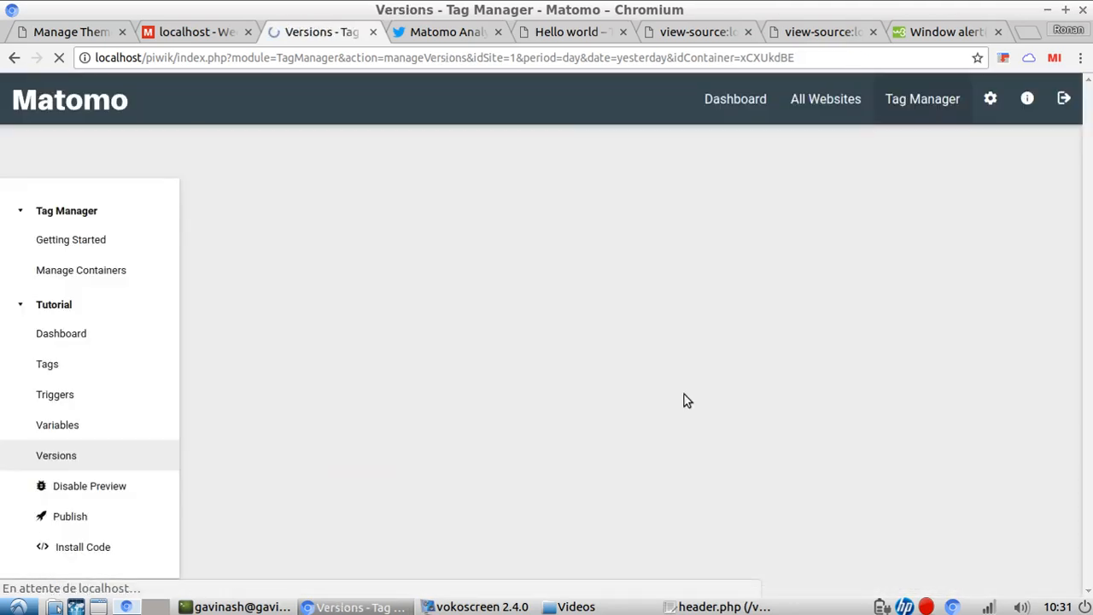
{"action": "scroll", "coordinate": [711, 364], "scroll_direction": "down", "scroll_amount": 3}
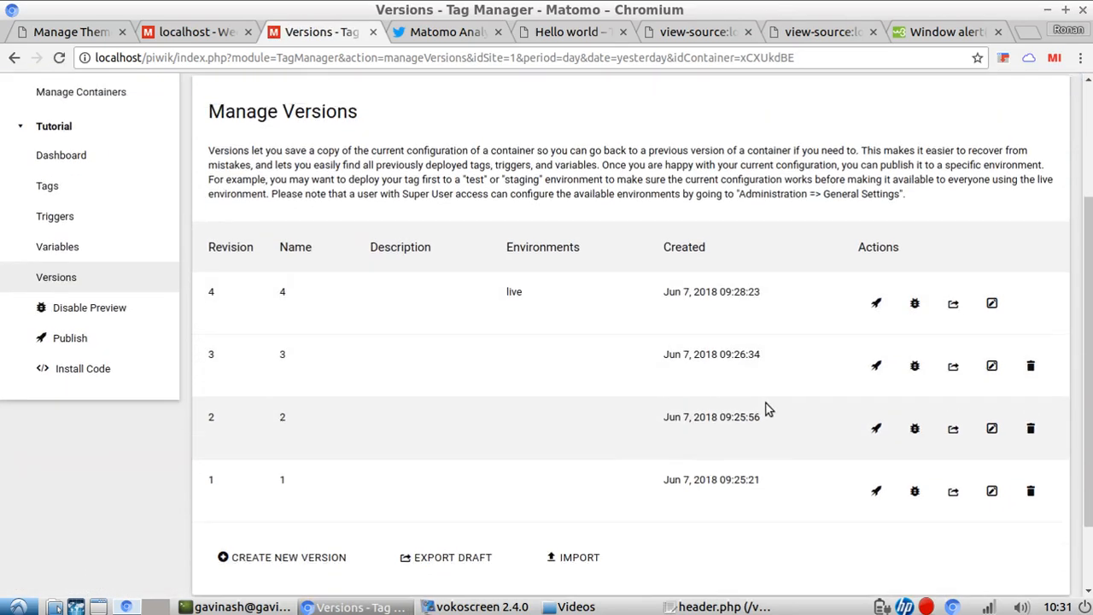
{"action": "scroll", "coordinate": [766, 406], "scroll_direction": "up", "scroll_amount": 3}
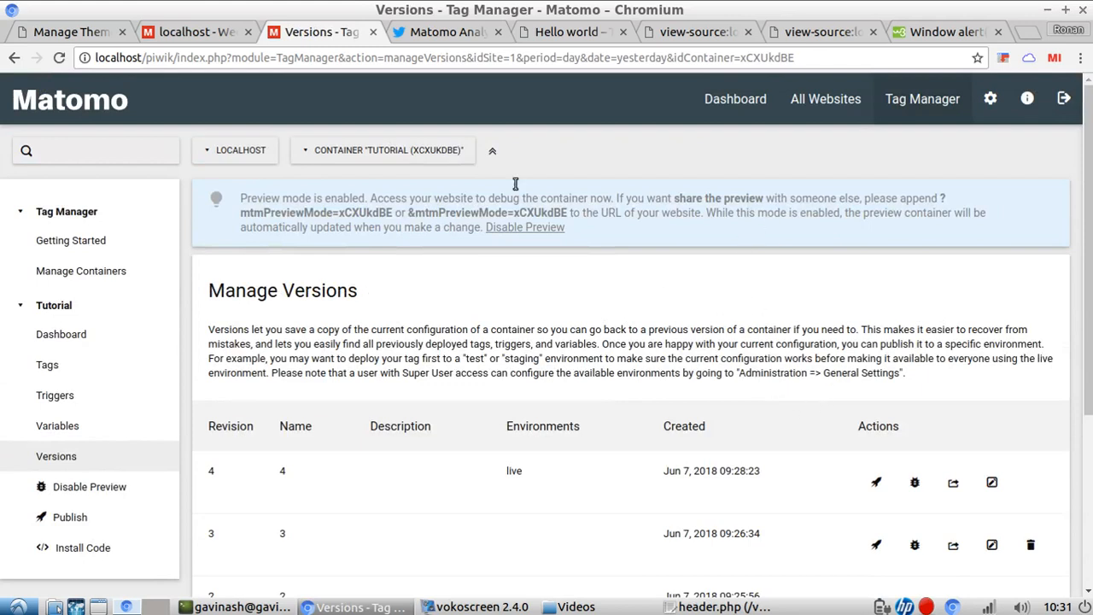